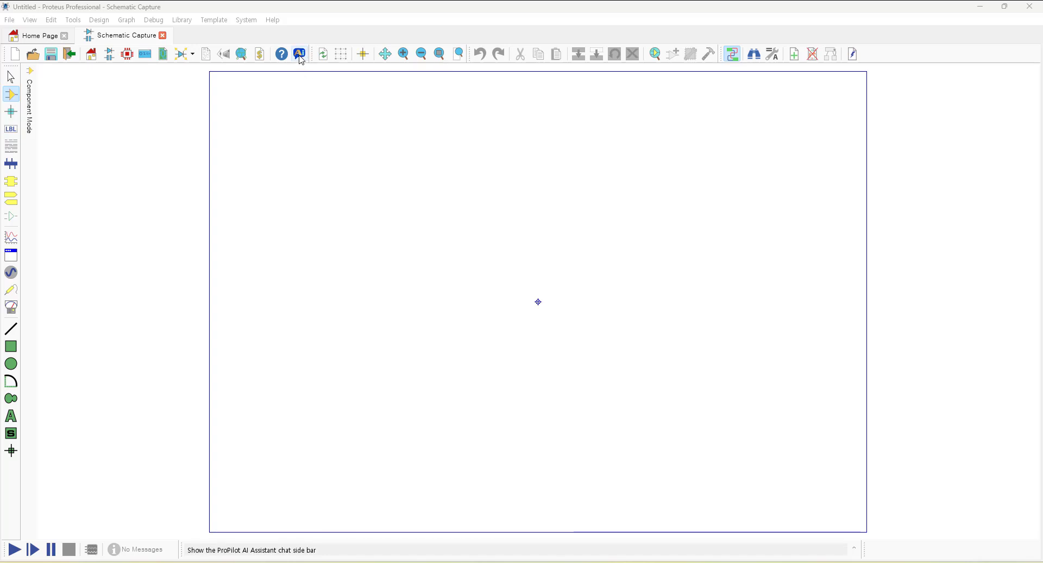
Show the ProPilot AI assistant and bring up the LLM provider settings in its configuration.
{"action": "left_click", "coordinate": [300, 54]}
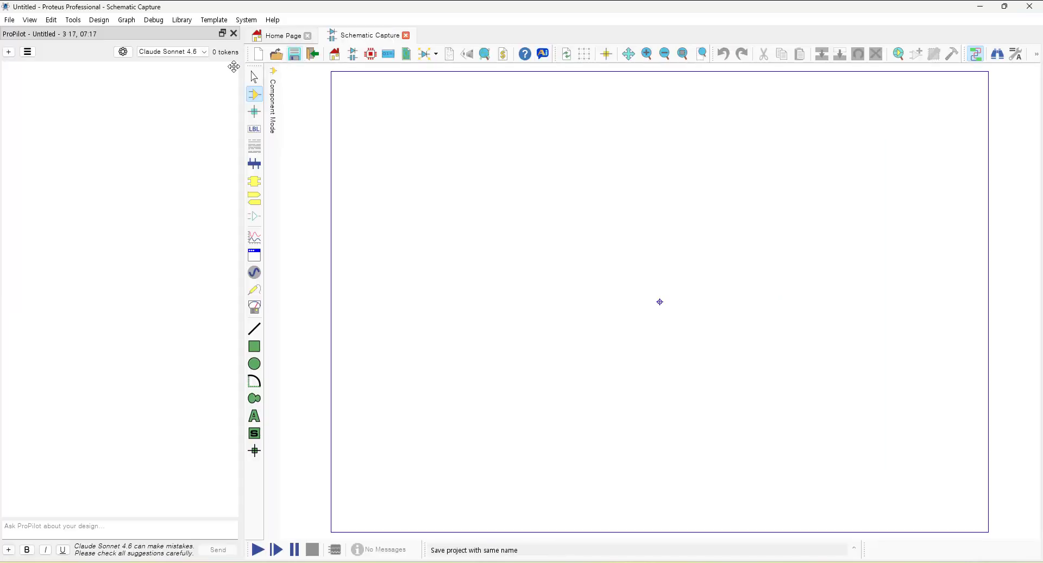
{"action": "left_click", "coordinate": [123, 52]}
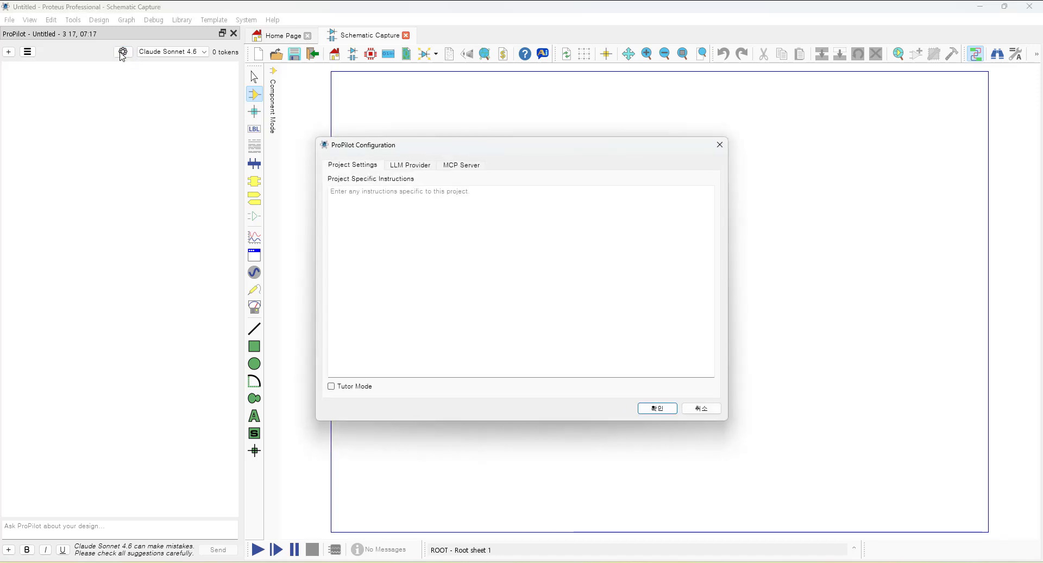
{"action": "left_click_drag", "start_coordinate": [453, 151], "coordinate": [508, 152]}
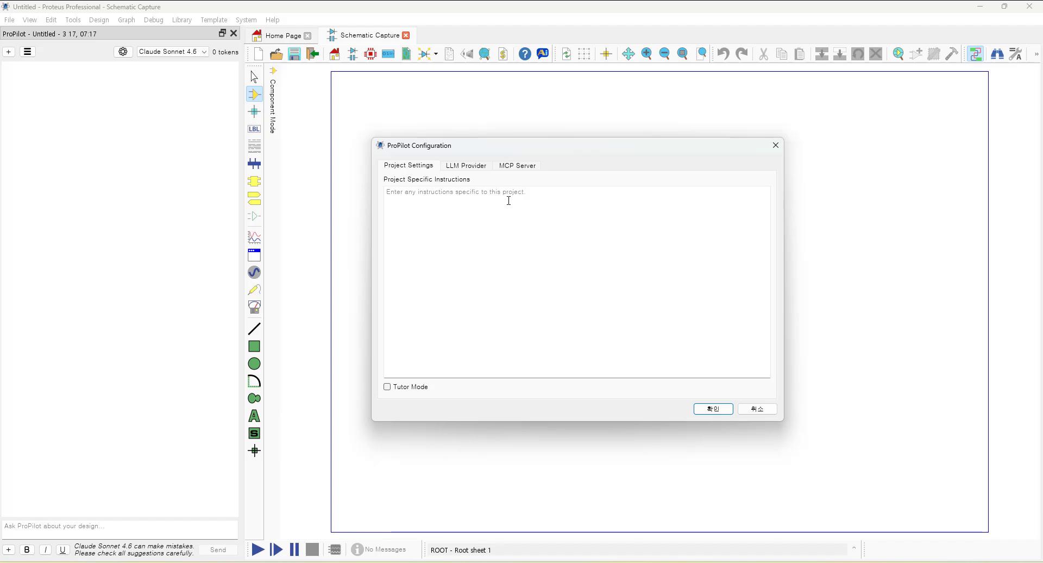
{"action": "left_click", "coordinate": [466, 166]}
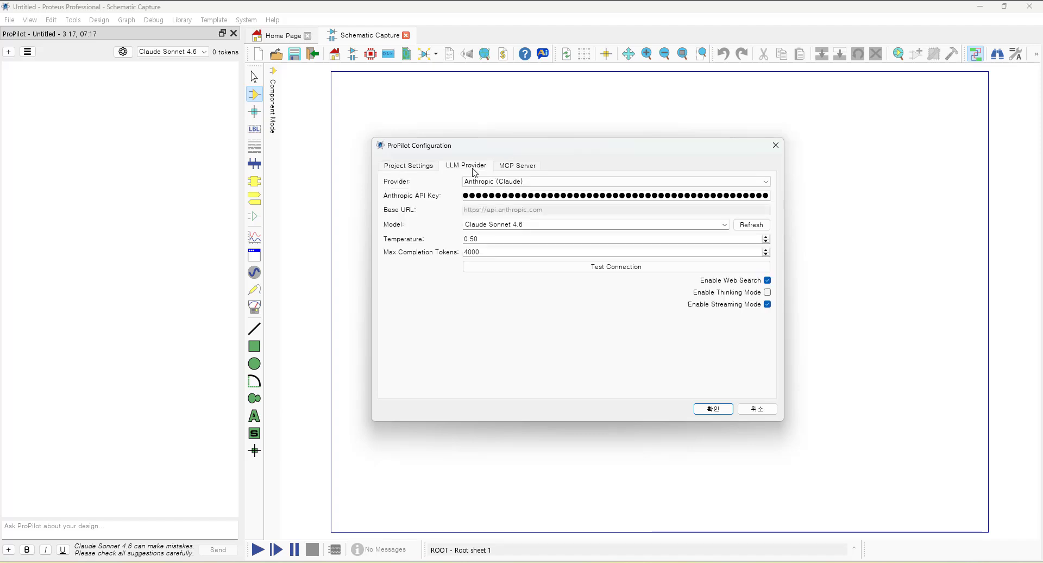
Select Anthropic (Claude) as the LLM provider, test the connection and accept the configuration.
{"action": "left_click", "coordinate": [656, 182]}
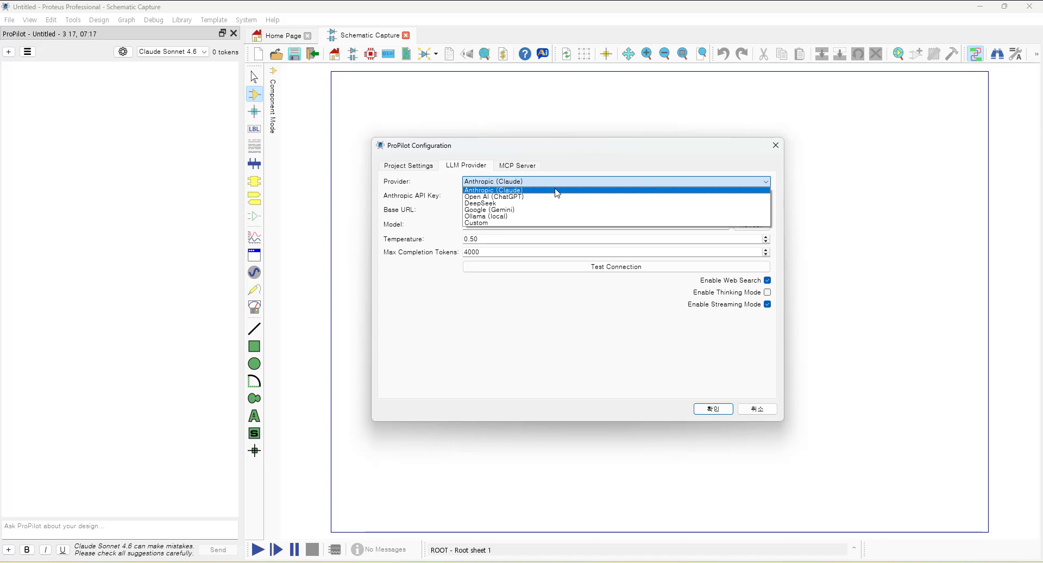
{"action": "left_click", "coordinate": [557, 193]}
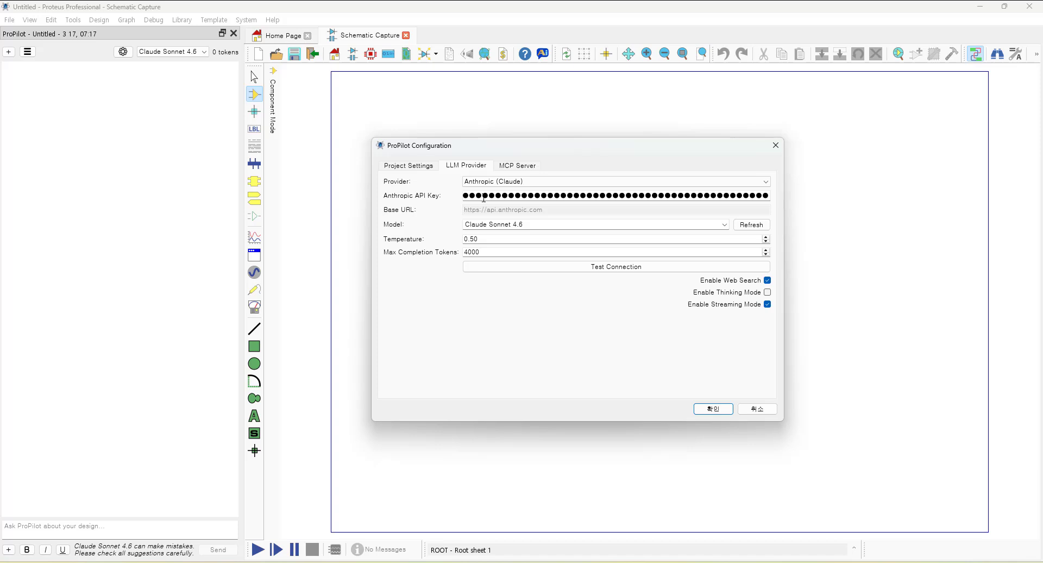
{"action": "left_click_drag", "start_coordinate": [463, 195], "coordinate": [484, 198]}
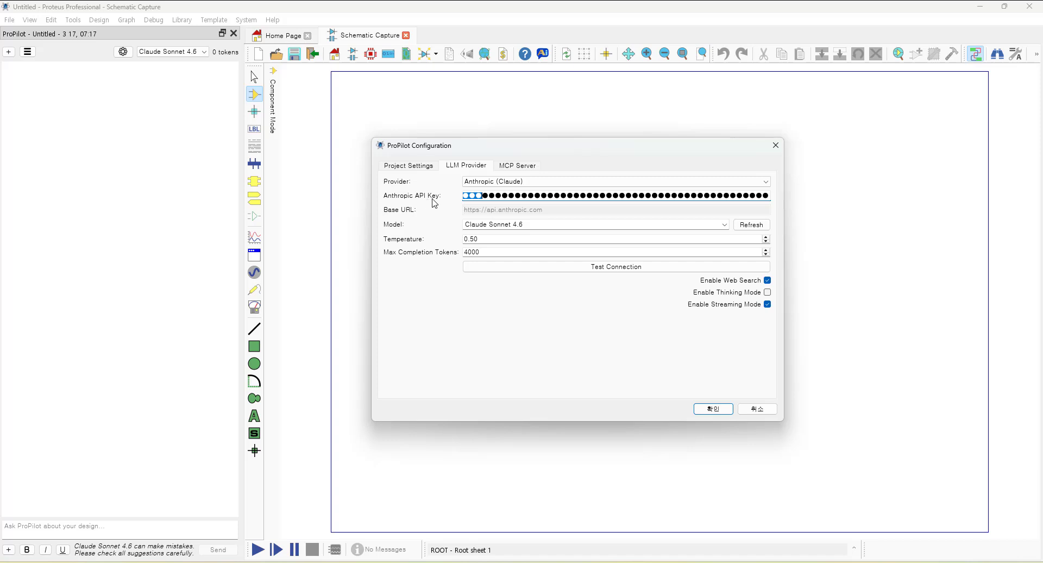
{"action": "left_click", "coordinate": [532, 185]}
{"action": "left_click", "coordinate": [535, 185]}
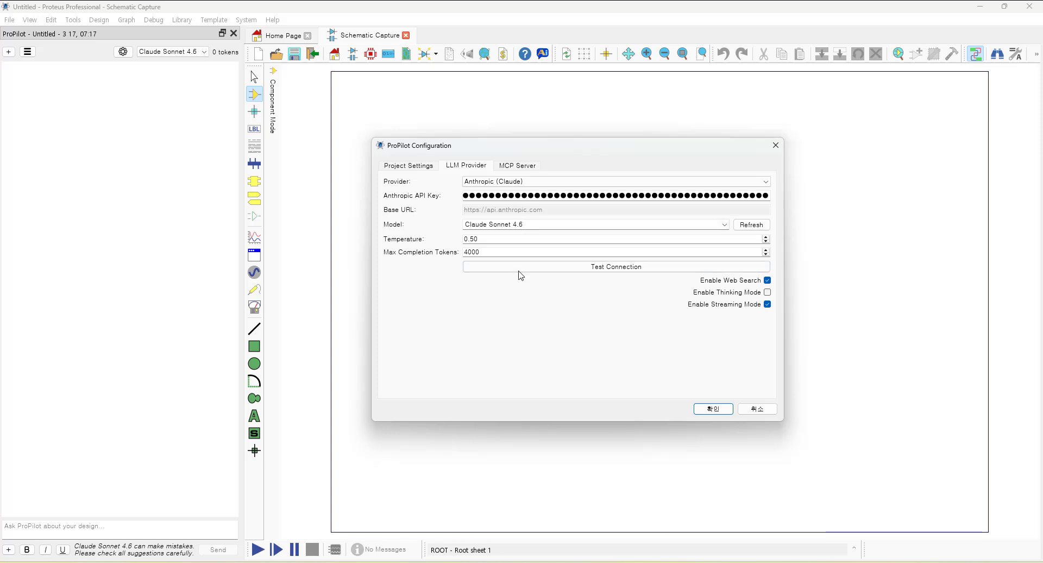
{"action": "left_click", "coordinate": [608, 270]}
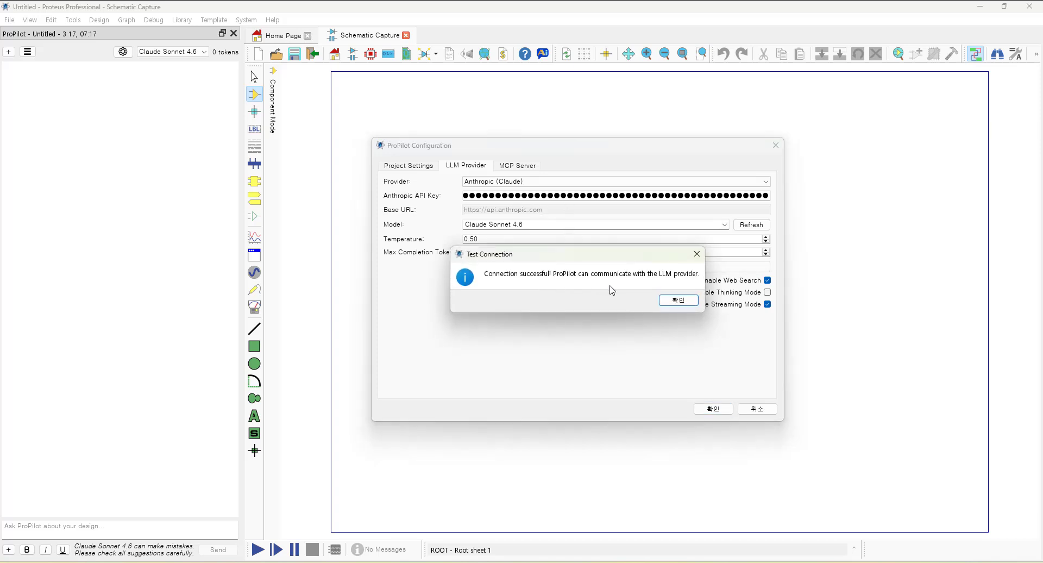
{"action": "left_click", "coordinate": [679, 301]}
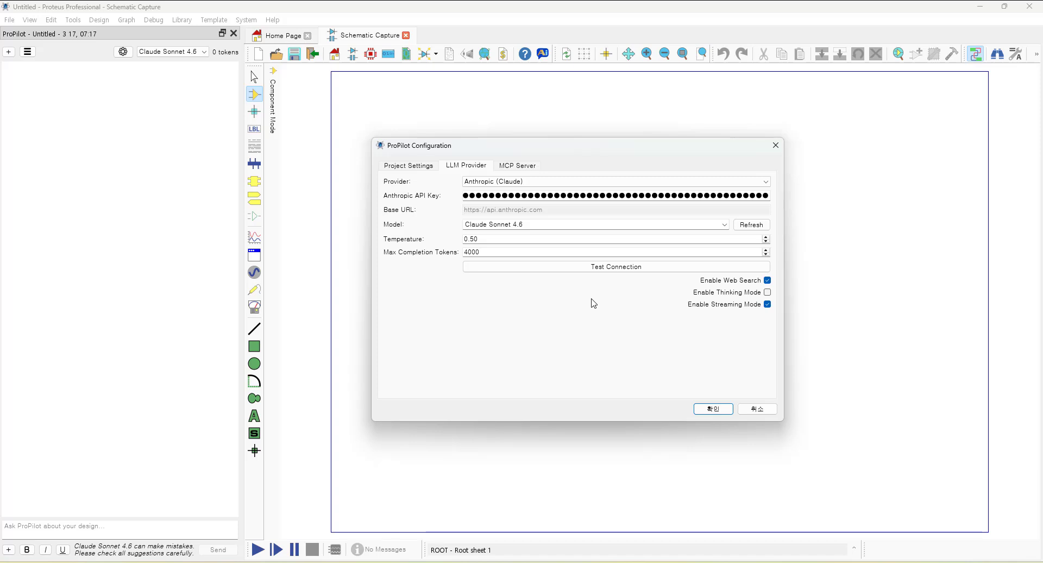
{"action": "left_click", "coordinate": [712, 410]}
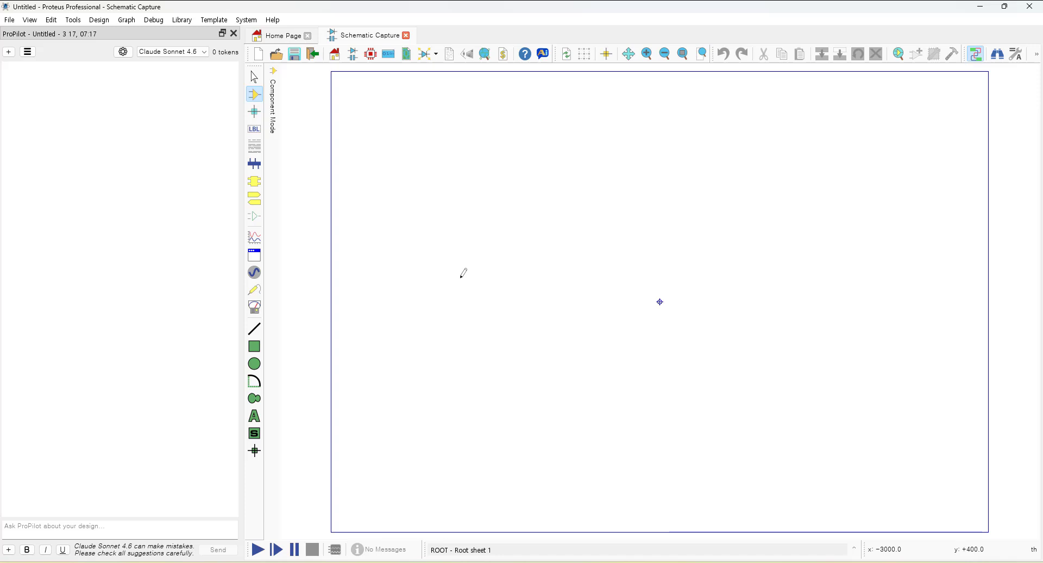
Add the BATTERY device from the ACTIVE library and the generic RES resistor from DEVIEEE to the project's devices.
{"action": "left_click", "coordinate": [277, 172]}
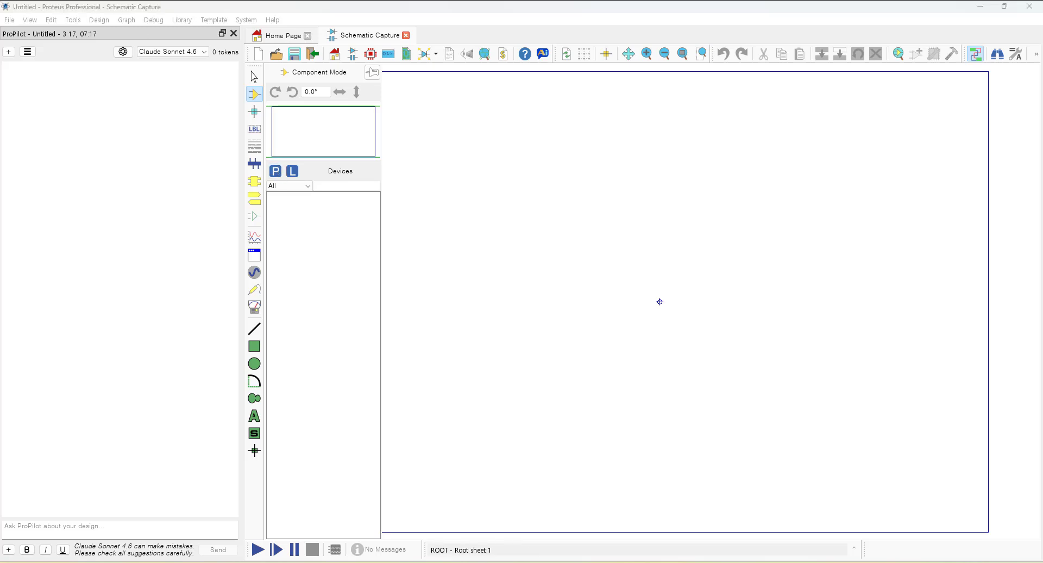
{"action": "left_click_drag", "start_coordinate": [566, 242], "coordinate": [850, 119]}
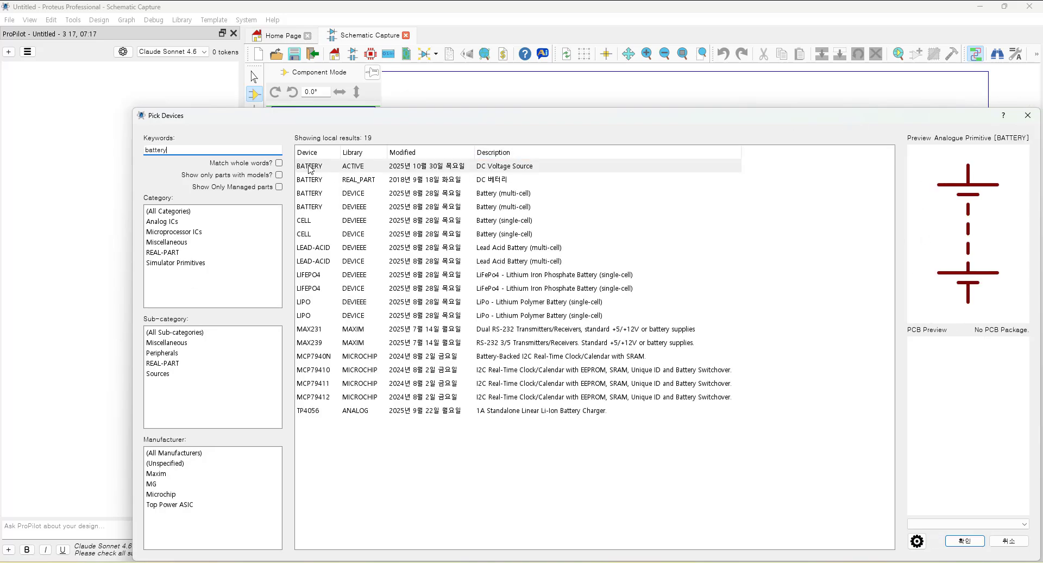
{"action": "double_click", "coordinate": [309, 166]}
{"action": "left_click_drag", "start_coordinate": [183, 151], "coordinate": [113, 149]}
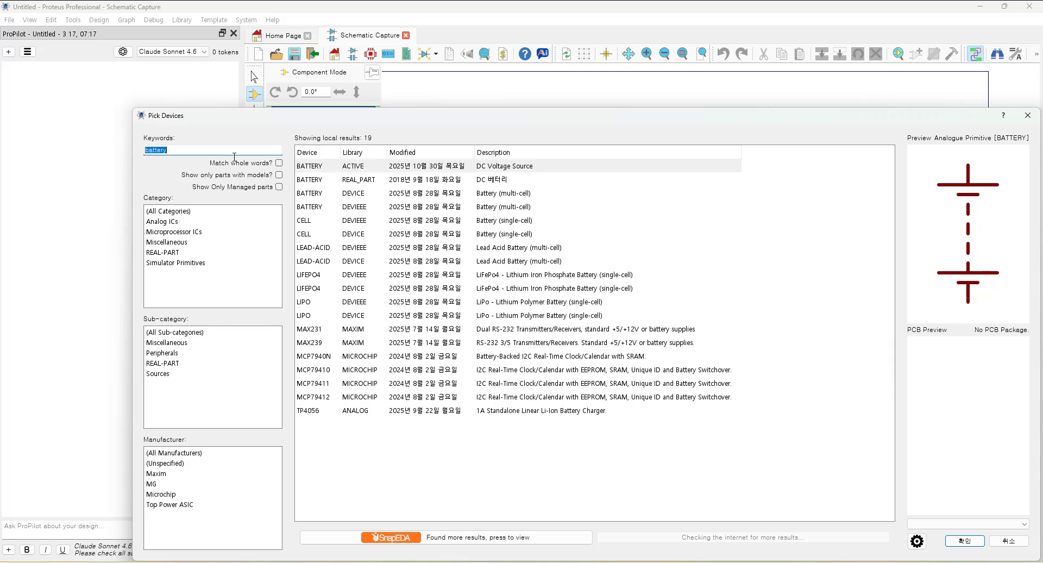
{"action": "type", "text": "res"}
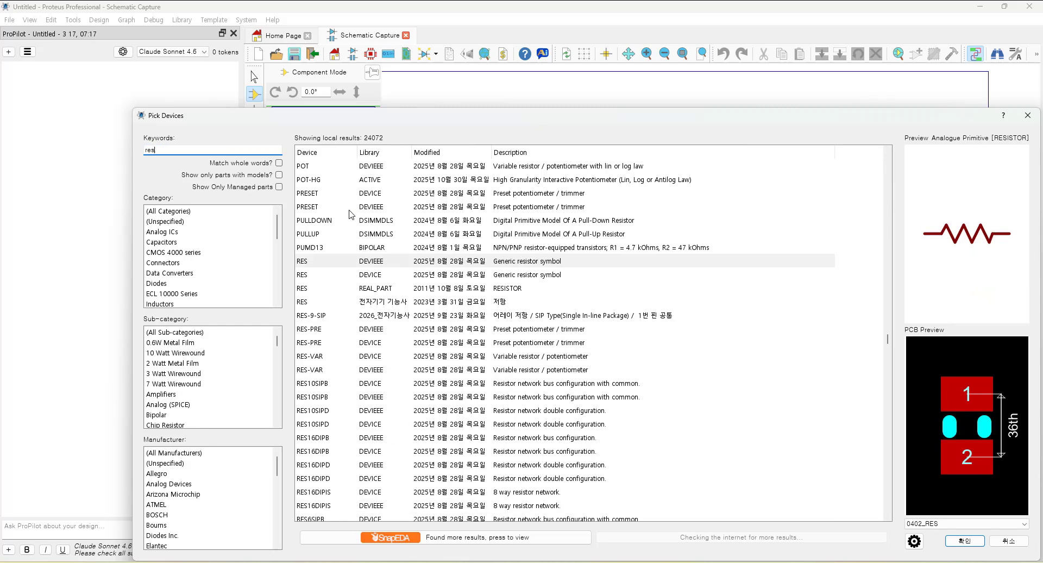
{"action": "left_click", "coordinate": [320, 262]}
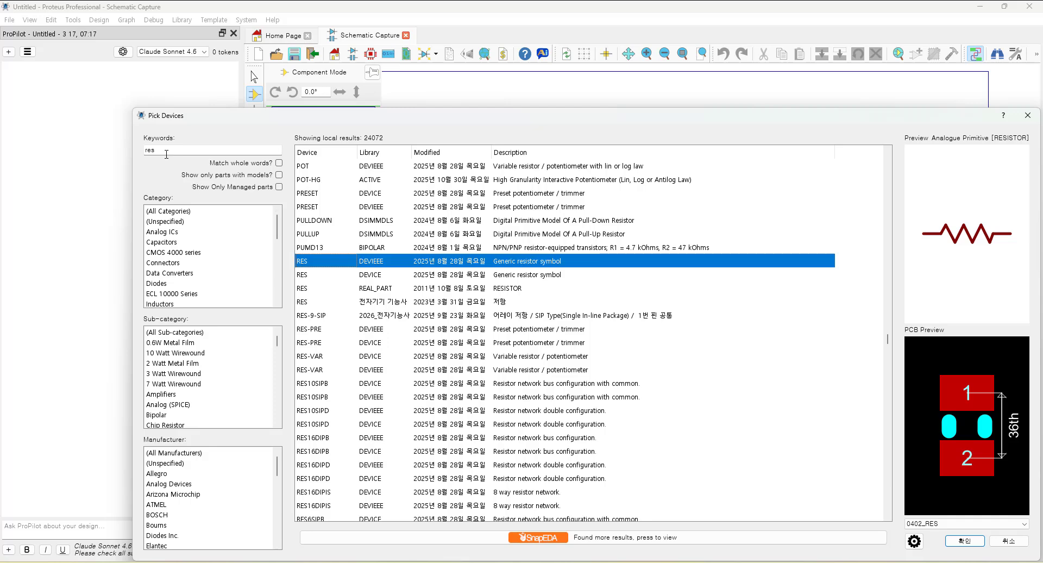
Search the parts library for led-red and add the LED-RED device from the ACTIVE library.
{"action": "left_click_drag", "start_coordinate": [168, 152], "coordinate": [141, 151]}
{"action": "type", "text": "led-red"}
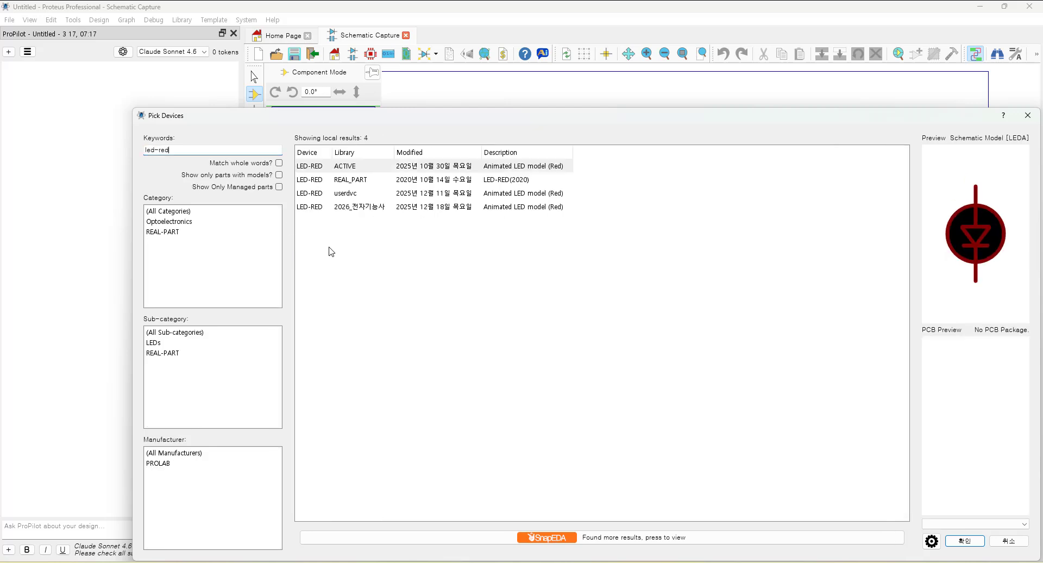
{"action": "left_click", "coordinate": [314, 171]}
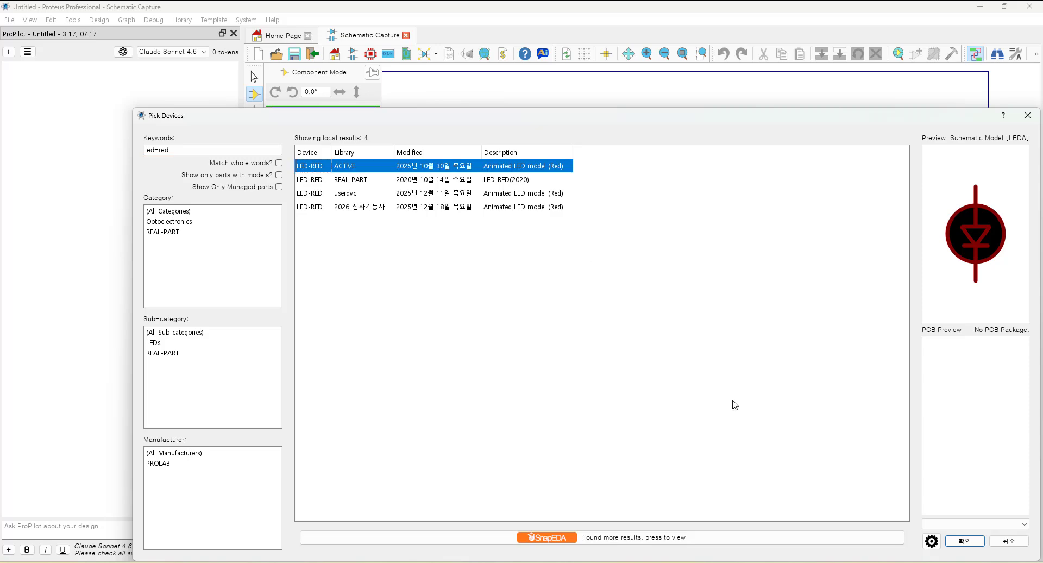
{"action": "left_click", "coordinate": [969, 542]}
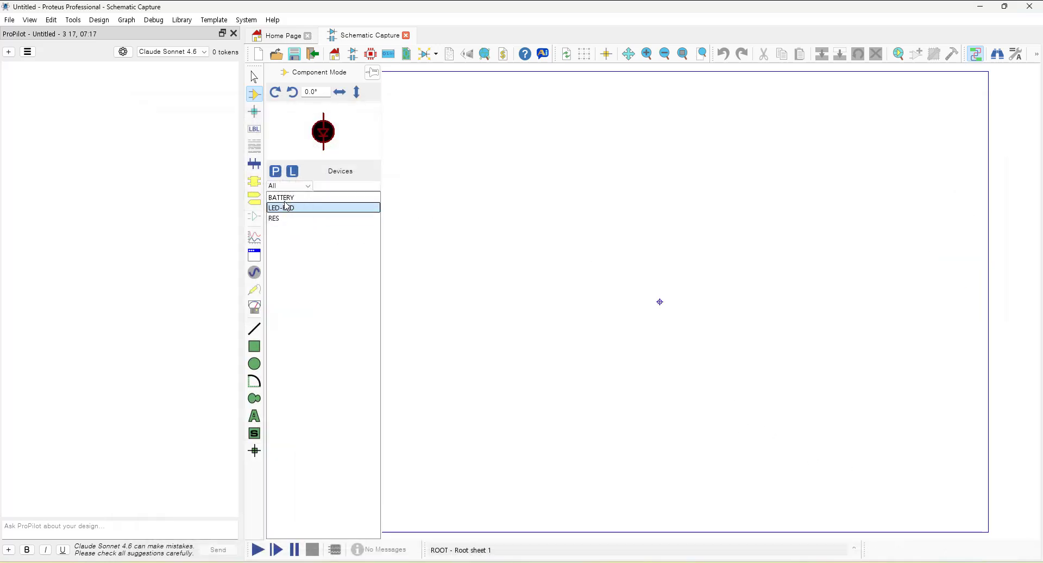
Place the battery upright on the sheet and a horizontal resistor above it to the right.
{"action": "left_click", "coordinate": [288, 199]}
{"action": "left_click", "coordinate": [530, 250]}
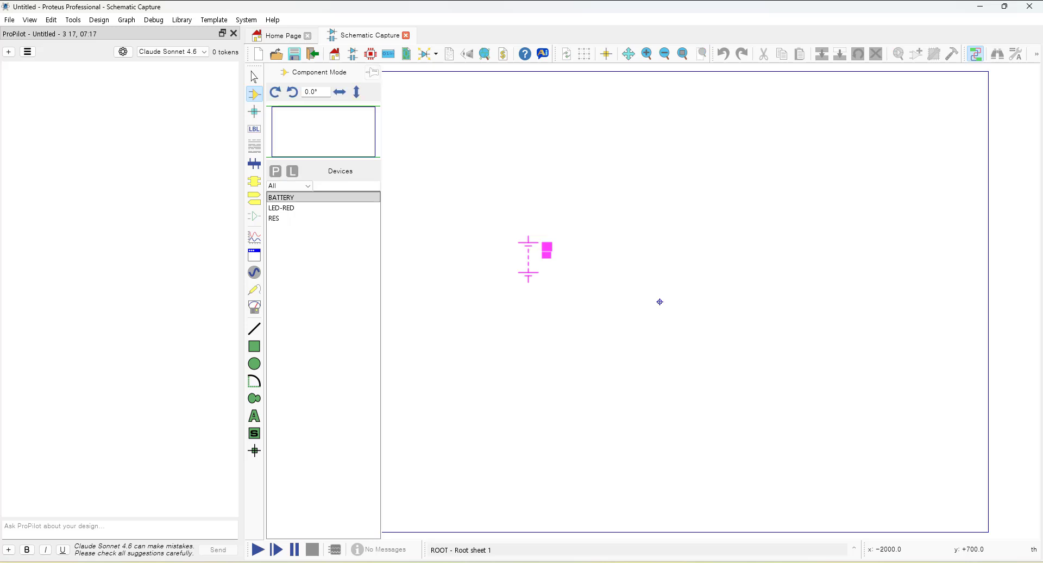
{"action": "left_click", "coordinate": [528, 260]}
{"action": "left_click", "coordinate": [277, 219]}
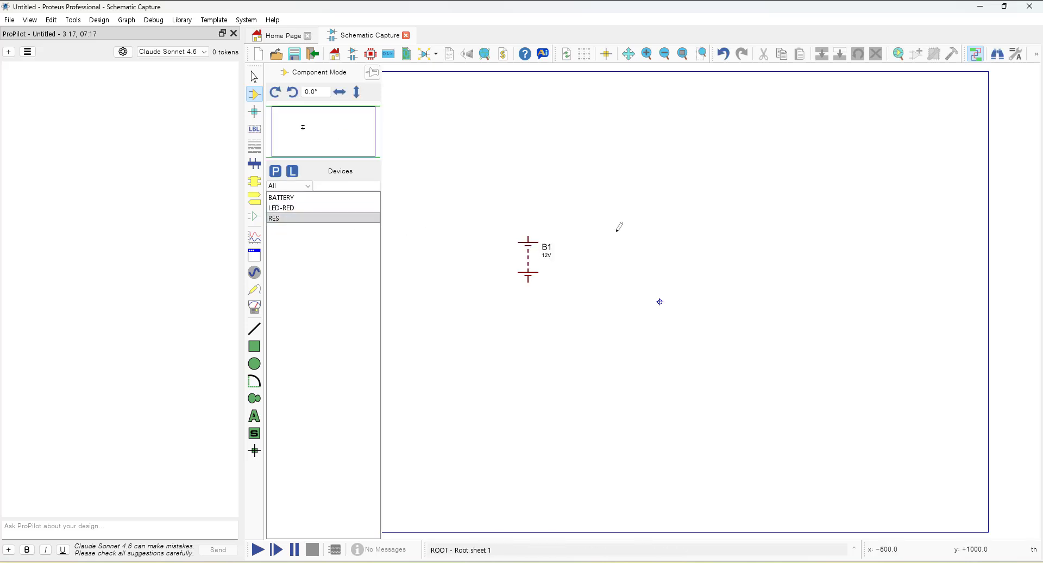
{"action": "left_click", "coordinate": [616, 202]}
{"action": "left_click", "coordinate": [617, 204]}
Place the LED-RED vertically, to the right of and below the resistor.
{"action": "left_click", "coordinate": [317, 210]}
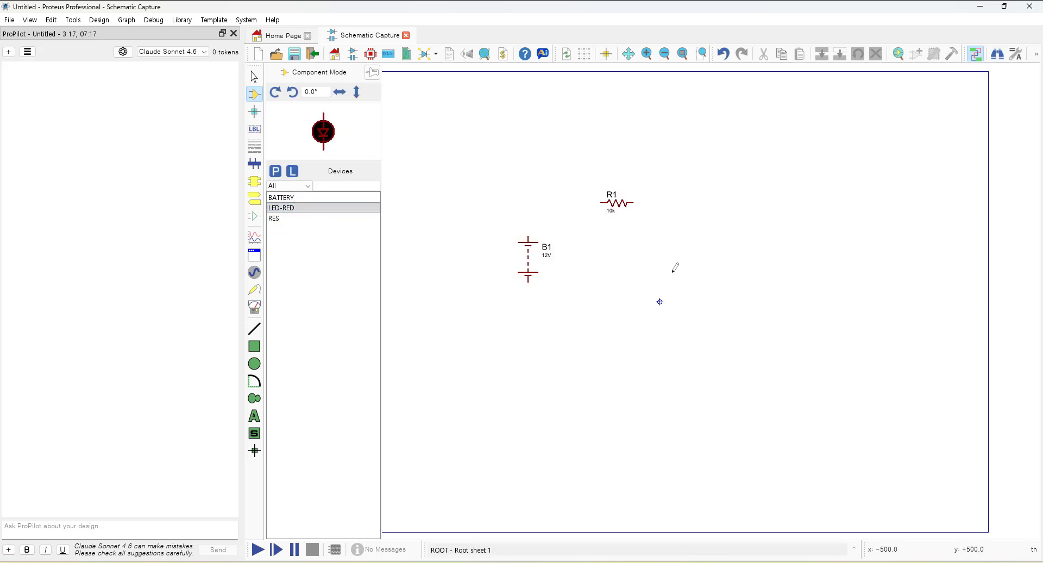
{"action": "left_click", "coordinate": [696, 268]}
{"action": "left_click", "coordinate": [698, 268]}
Wire a series loop from the battery's positive pin through the resistor and LED back to its negative pin.
{"action": "scroll", "coordinate": [700, 264], "scroll_direction": "up", "scroll_amount": 1}
{"action": "left_click", "coordinate": [453, 263]}
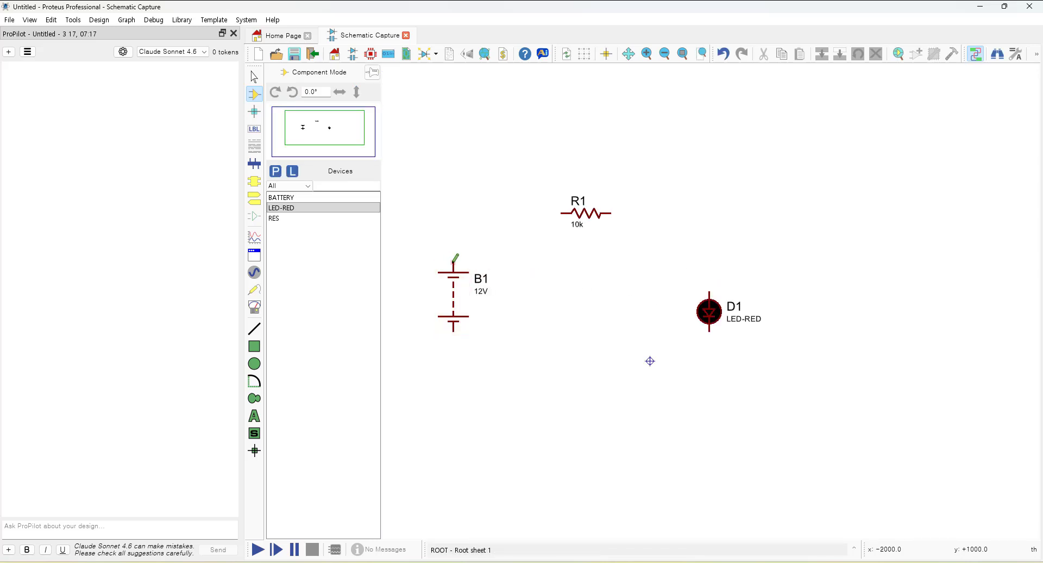
{"action": "left_click", "coordinate": [561, 213]}
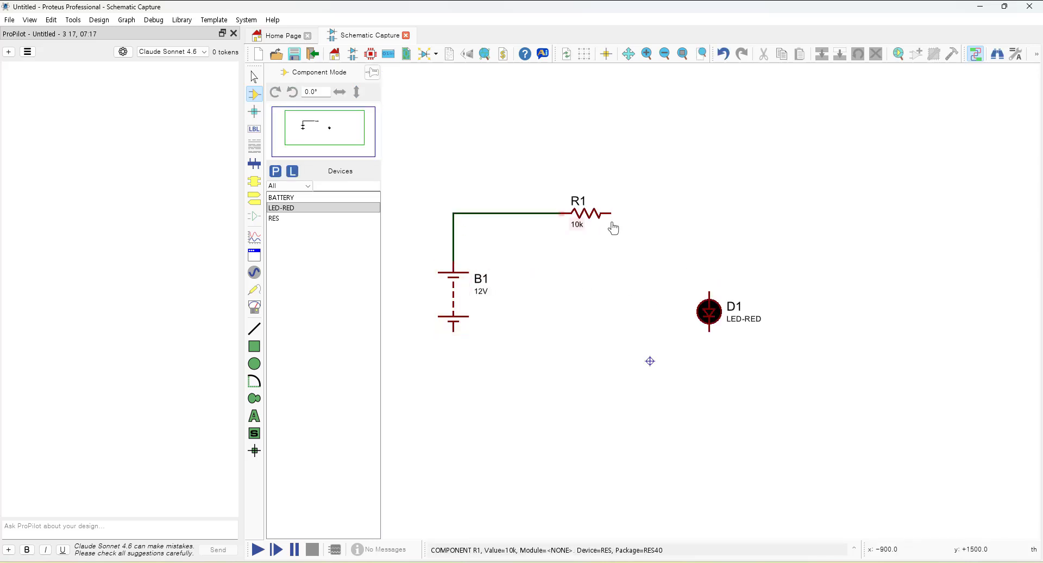
{"action": "left_click", "coordinate": [612, 213]}
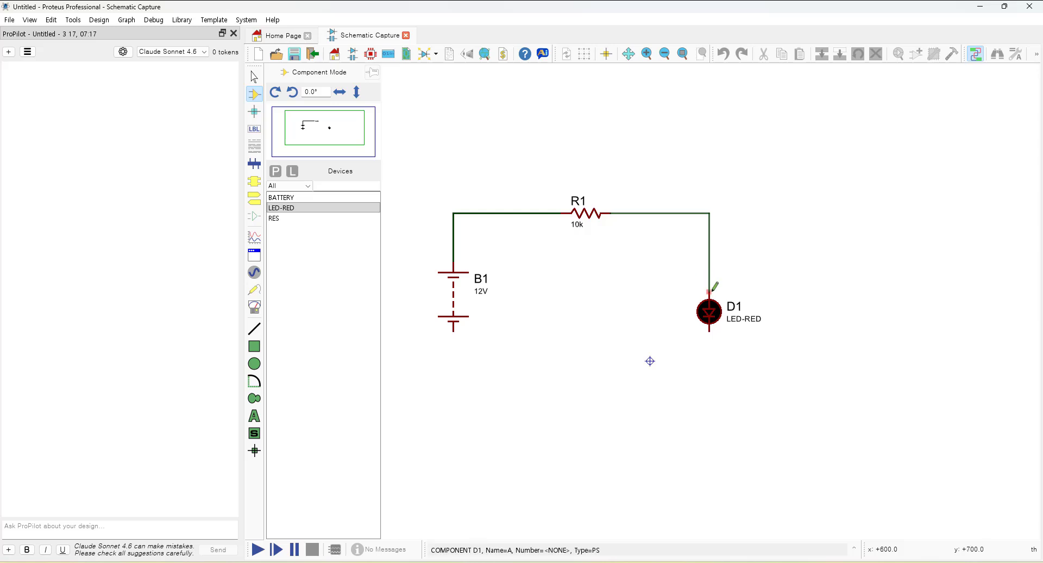
{"action": "left_click", "coordinate": [709, 293]}
{"action": "left_click", "coordinate": [453, 330]}
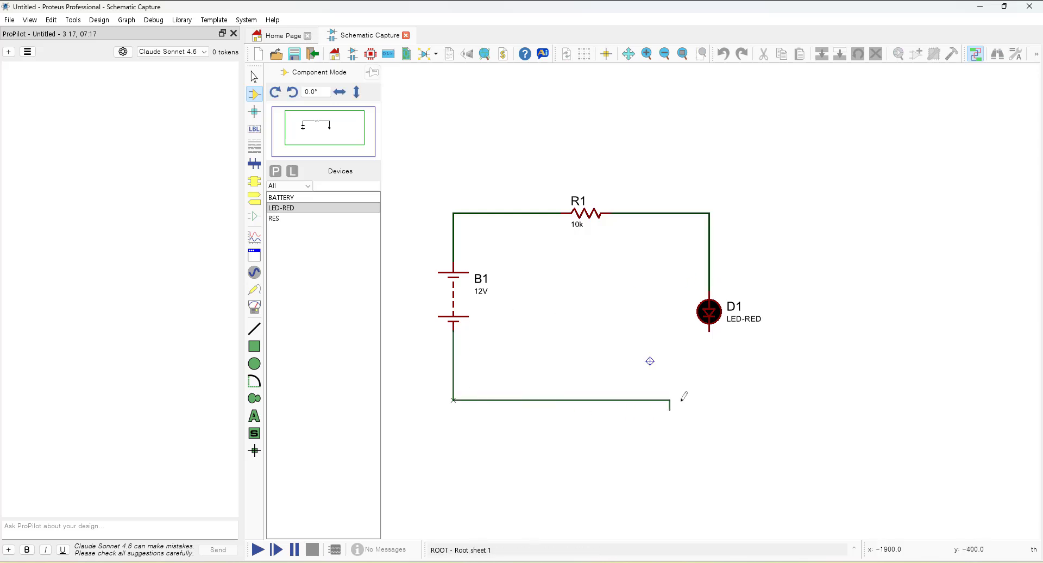
{"action": "left_click", "coordinate": [709, 330]}
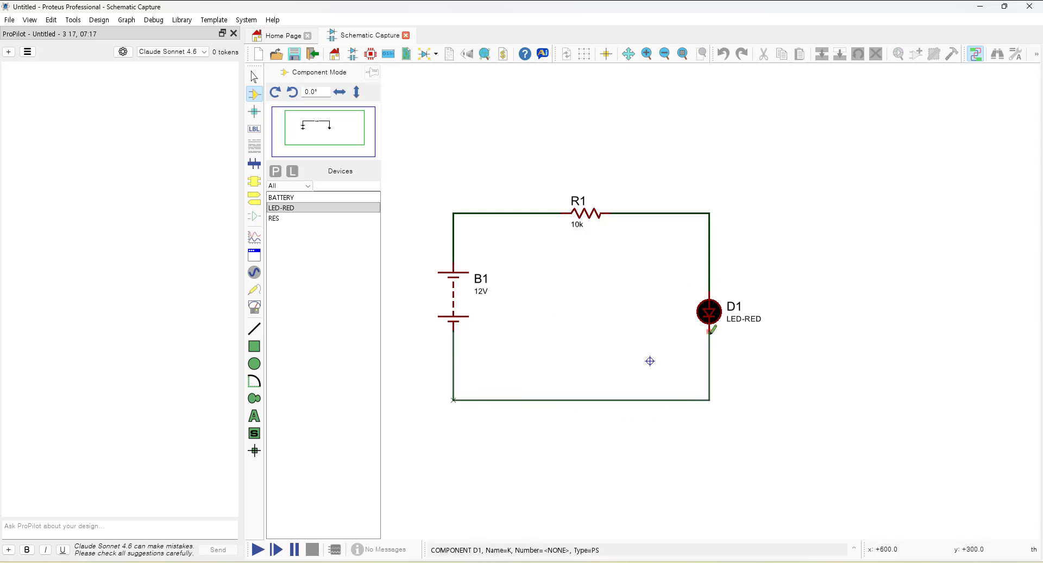
Place a GROUND terminal below the battery and wire it up to the lower-left corner of the loop.
{"action": "left_click", "coordinate": [255, 199]}
{"action": "left_click", "coordinate": [285, 239]}
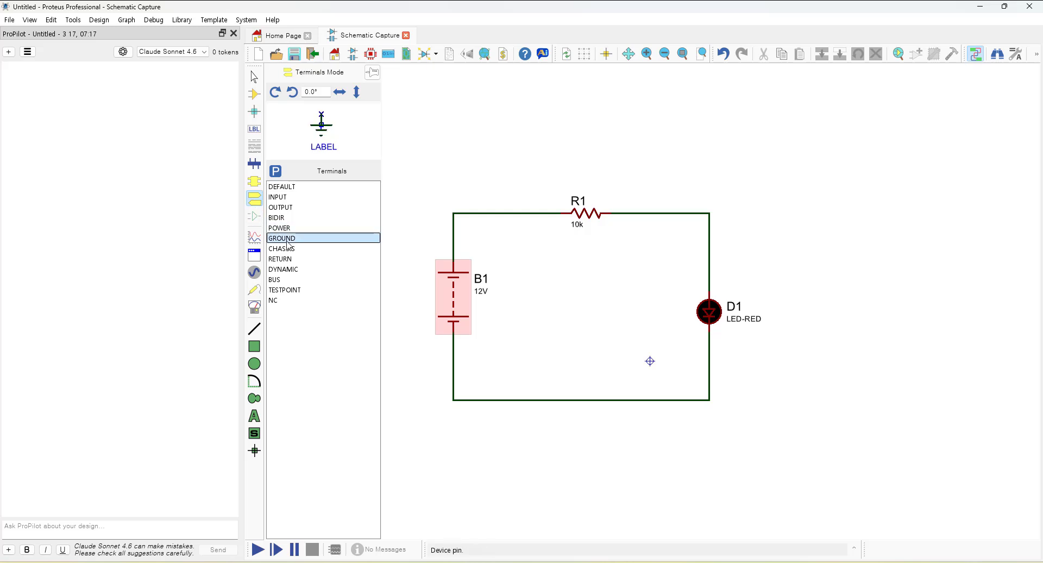
{"action": "left_click", "coordinate": [453, 443]}
{"action": "left_click", "coordinate": [453, 441]}
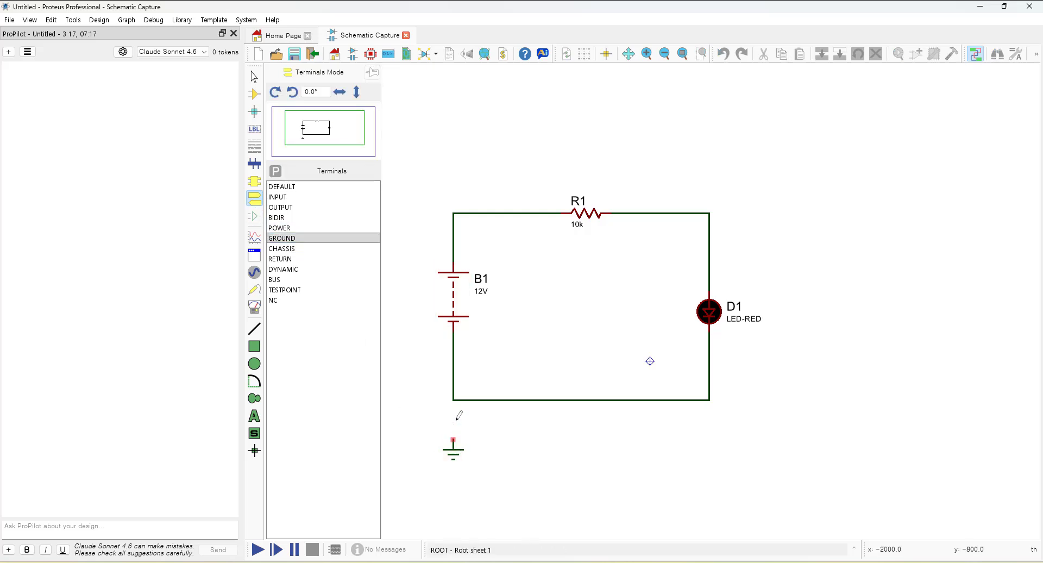
{"action": "left_click", "coordinate": [453, 400]}
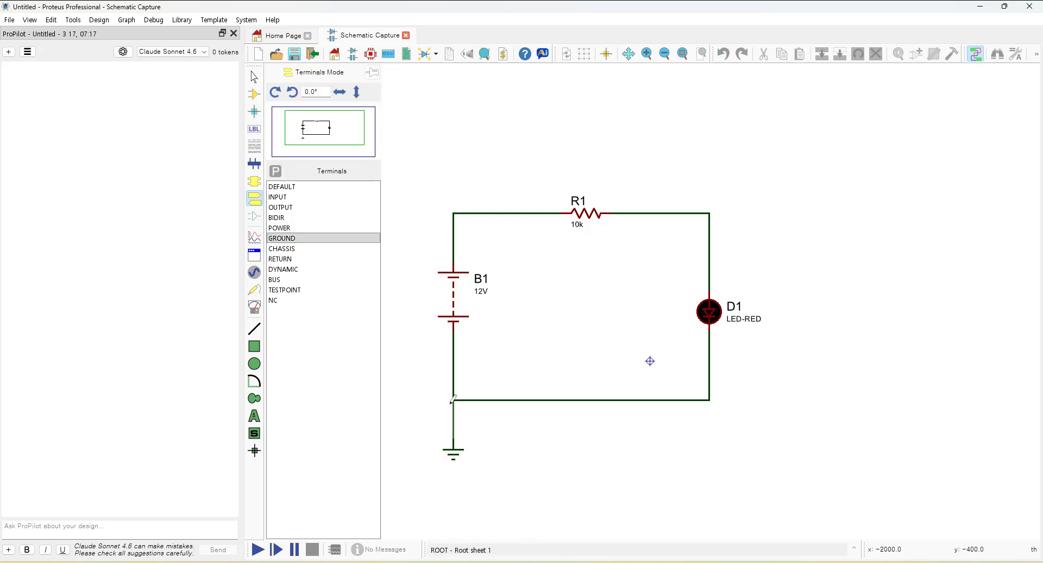
Set the voltage of battery B1 to 5.
{"action": "double_click", "coordinate": [458, 310]}
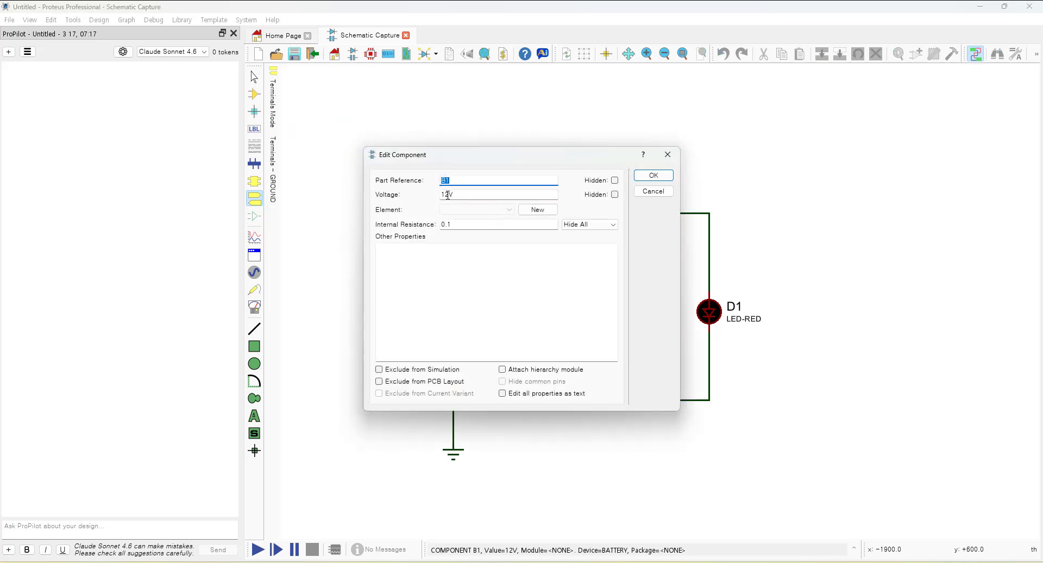
{"action": "left_click", "coordinate": [448, 194]}
{"action": "double_click", "coordinate": [451, 194]}
{"action": "type", "text": "5"}
{"action": "left_click", "coordinate": [653, 175]}
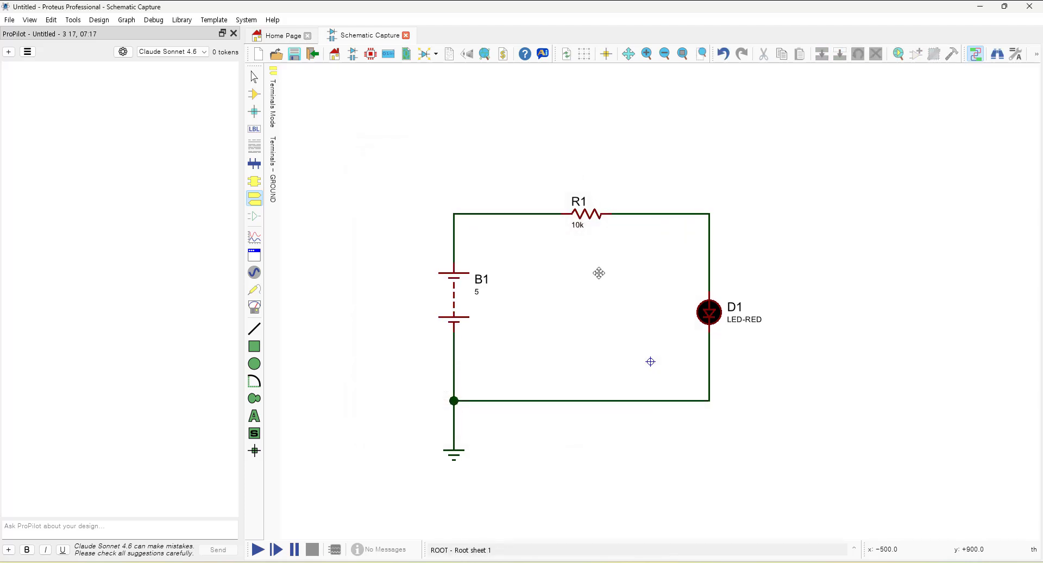
Enable Show Wire Voltage by Colour in the animated circuits configuration.
{"action": "left_click_drag", "start_coordinate": [598, 272], "coordinate": [554, 214]}
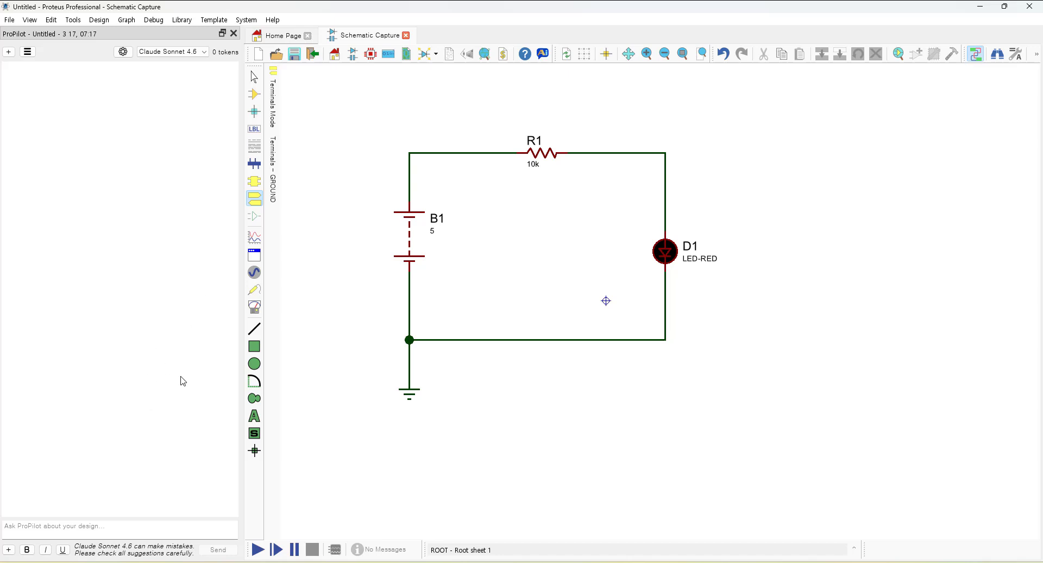
{"action": "left_click", "coordinate": [84, 526]}
{"action": "left_click", "coordinate": [247, 20]}
{"action": "left_click", "coordinate": [296, 134]}
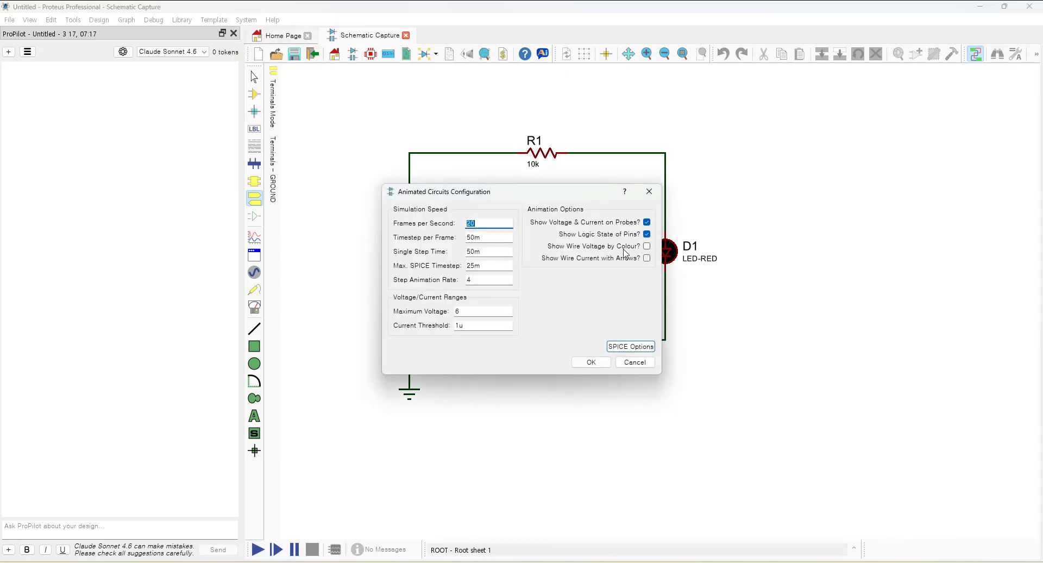
{"action": "left_click", "coordinate": [647, 247]}
{"action": "left_click", "coordinate": [592, 362]}
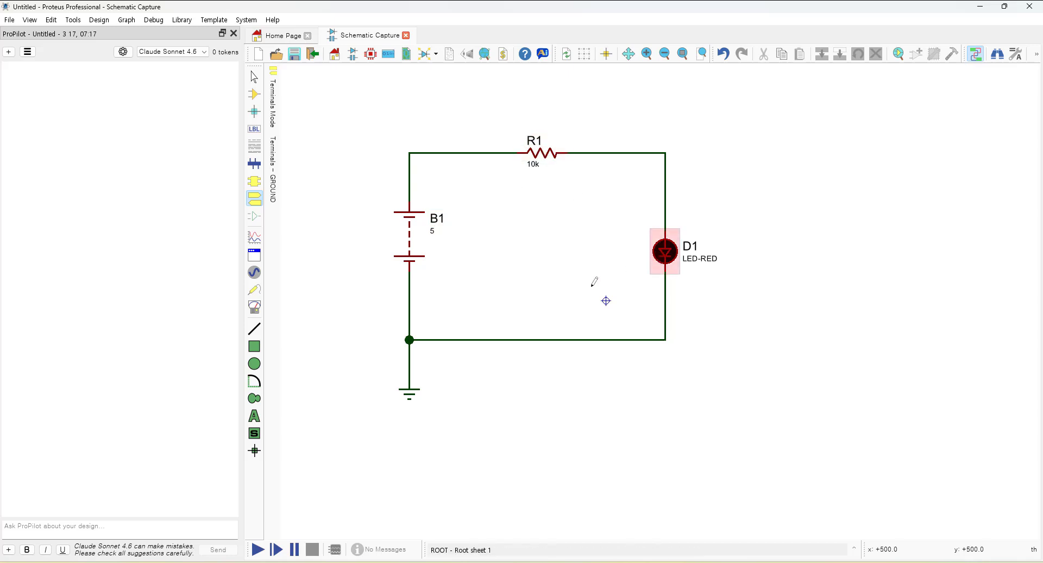
Run the animated simulation of the LED circuit with the 10k resistor and stop it.
{"action": "left_click", "coordinate": [259, 549]}
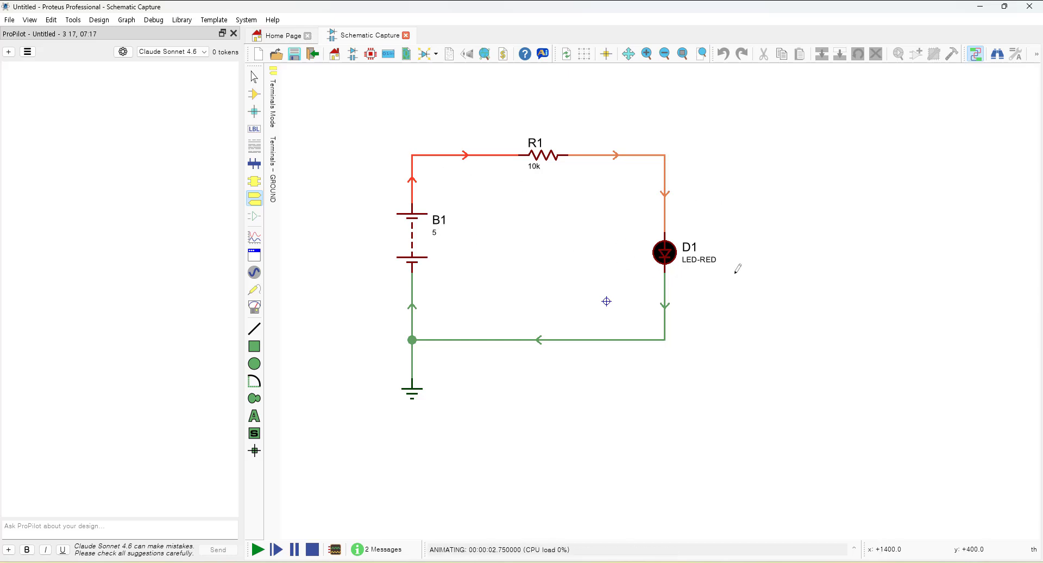
{"action": "left_click", "coordinate": [313, 549]}
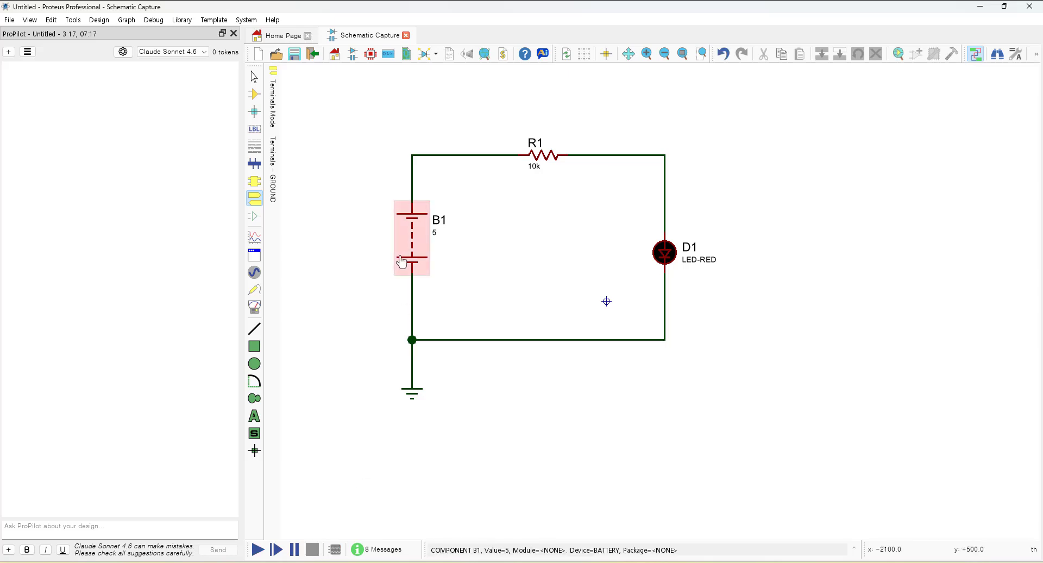
{"action": "left_click_drag", "start_coordinate": [363, 116], "coordinate": [765, 441]}
{"action": "left_click", "coordinate": [828, 436]}
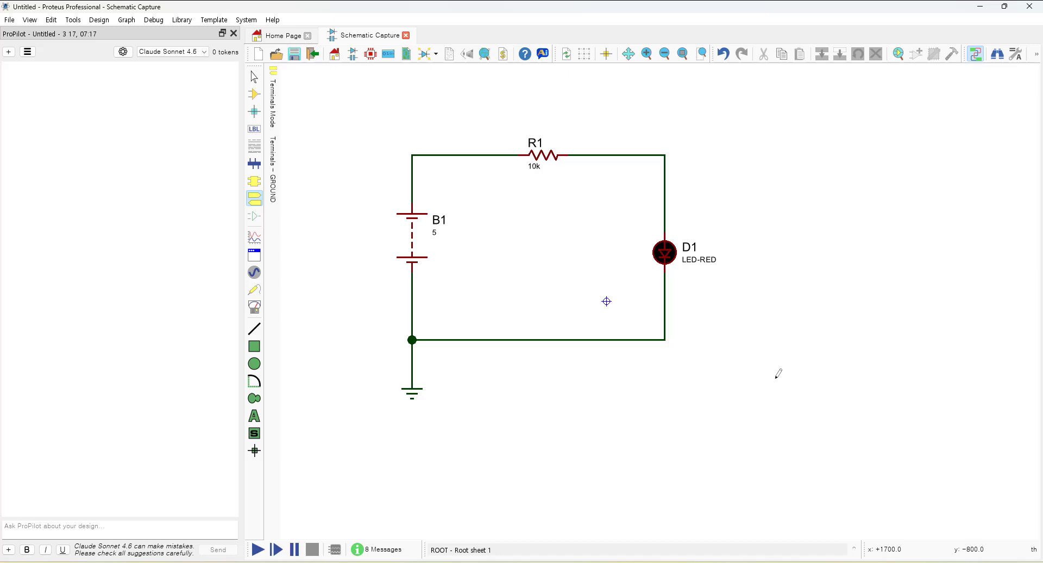
{"action": "left_click_drag", "start_coordinate": [373, 116], "coordinate": [755, 436]}
{"action": "left_click", "coordinate": [799, 411]}
Send ProPilot the message "D1 LED가 점등 되지 않음" to have the unlit LED diagnosed.
{"action": "left_click", "coordinate": [152, 526]}
{"action": "type", "text": "d"}
{"action": "key", "text": "BackSpace"}
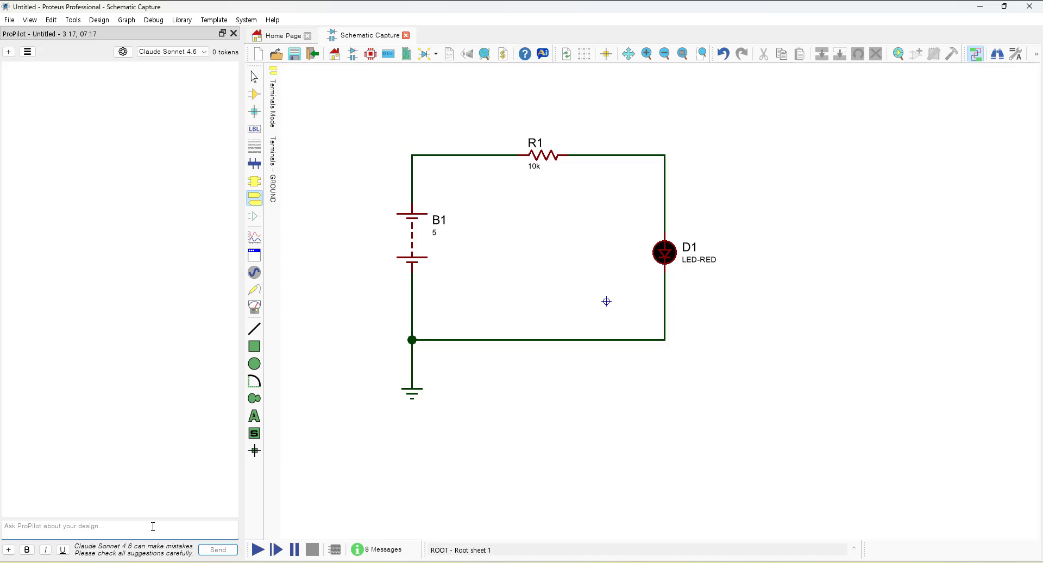
{"action": "type", "text": "D1 LED가 점등 되지 않음"}
{"action": "left_click", "coordinate": [218, 549]}
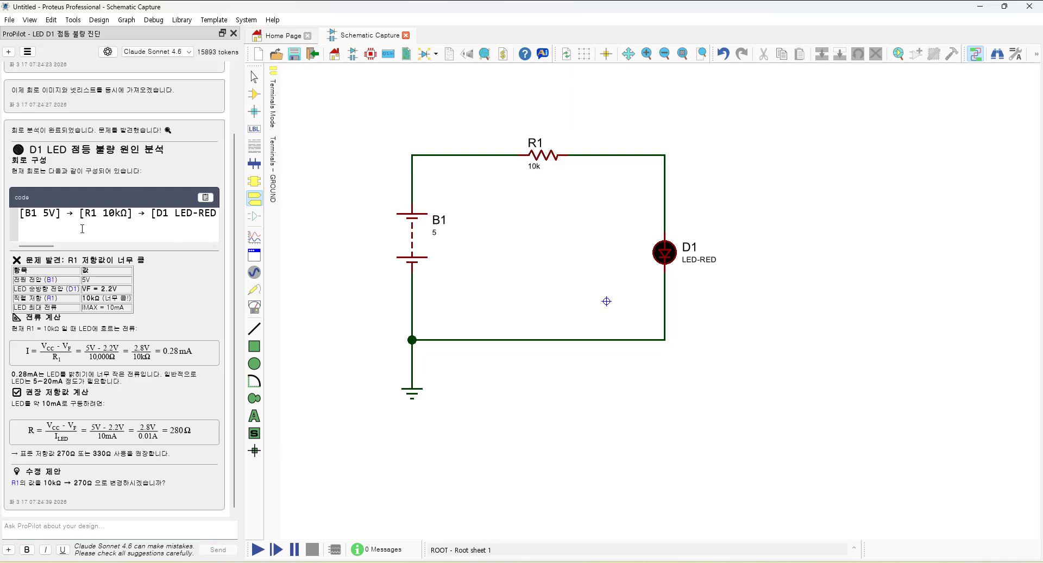
Review ProPilot's diagnosis and check the forward voltage and full drive current in the properties of LED D1.
{"action": "scroll", "coordinate": [157, 413], "scroll_direction": "up", "scroll_amount": 2}
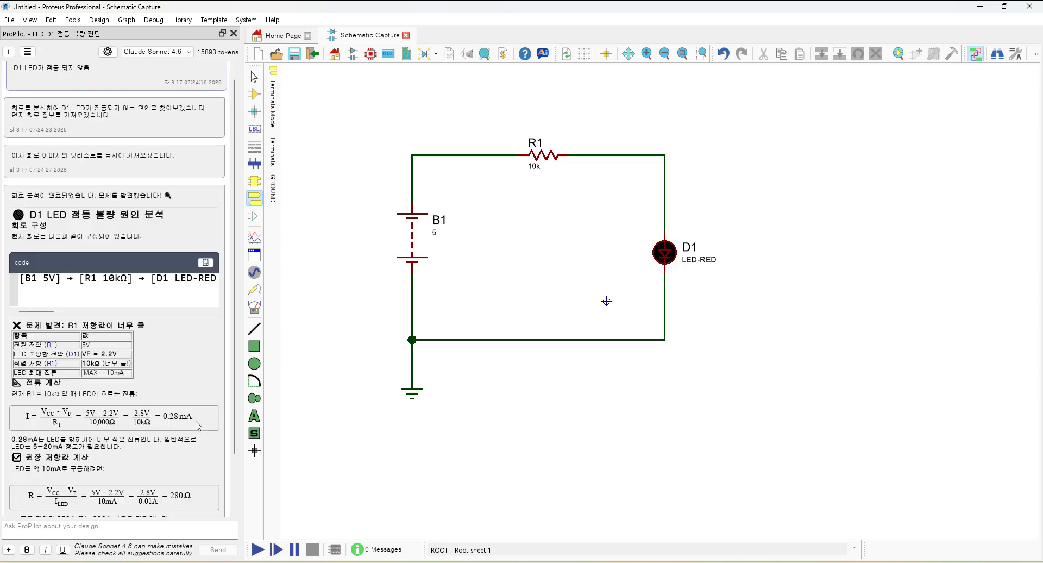
{"action": "scroll", "coordinate": [196, 380], "scroll_direction": "down", "scroll_amount": 2}
{"action": "scroll", "coordinate": [196, 377], "scroll_direction": "down", "scroll_amount": 1}
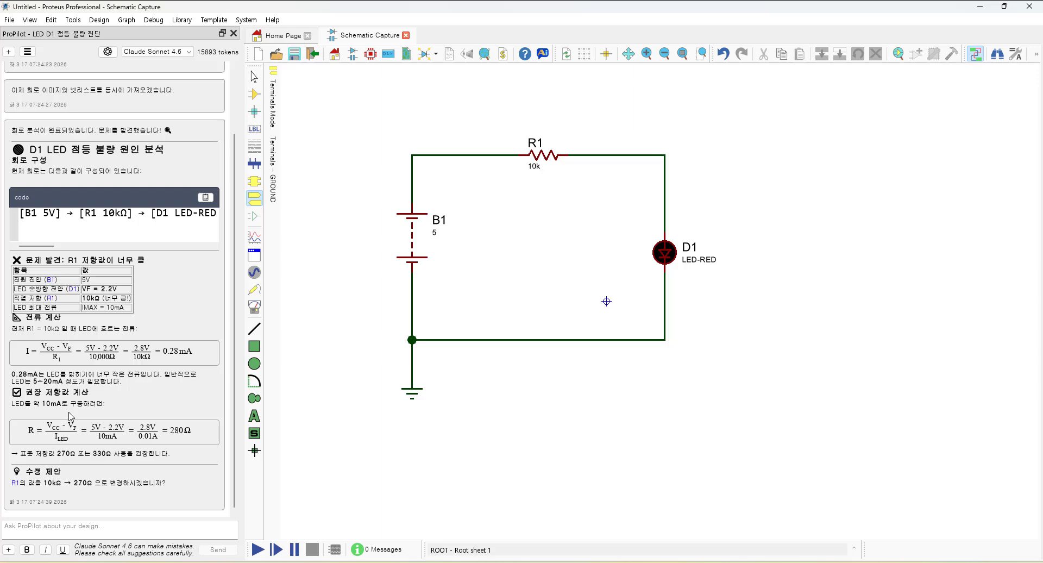
{"action": "double_click", "coordinate": [664, 252]}
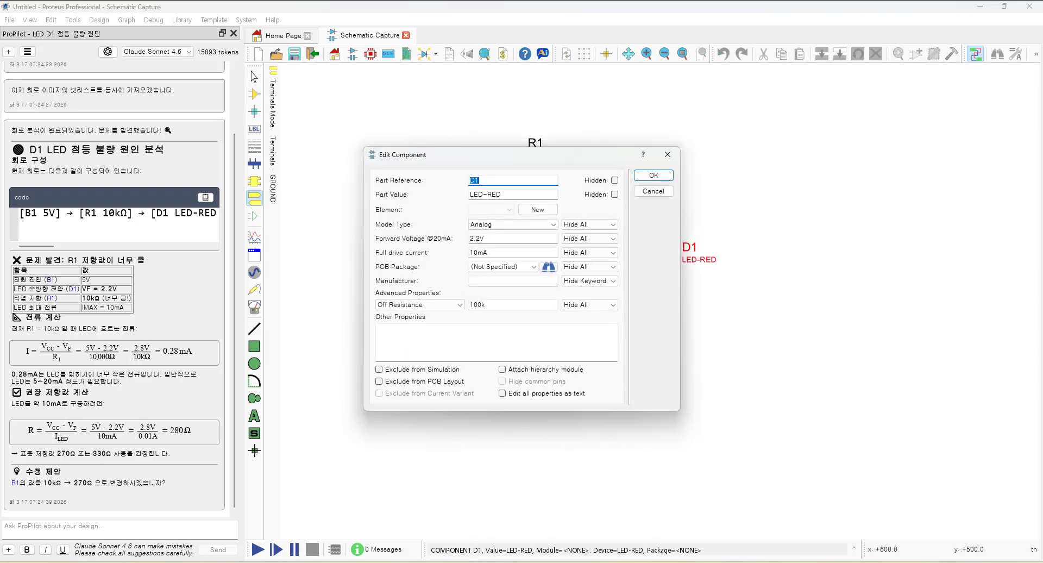
{"action": "left_click", "coordinate": [499, 252]}
{"action": "double_click", "coordinate": [518, 252]}
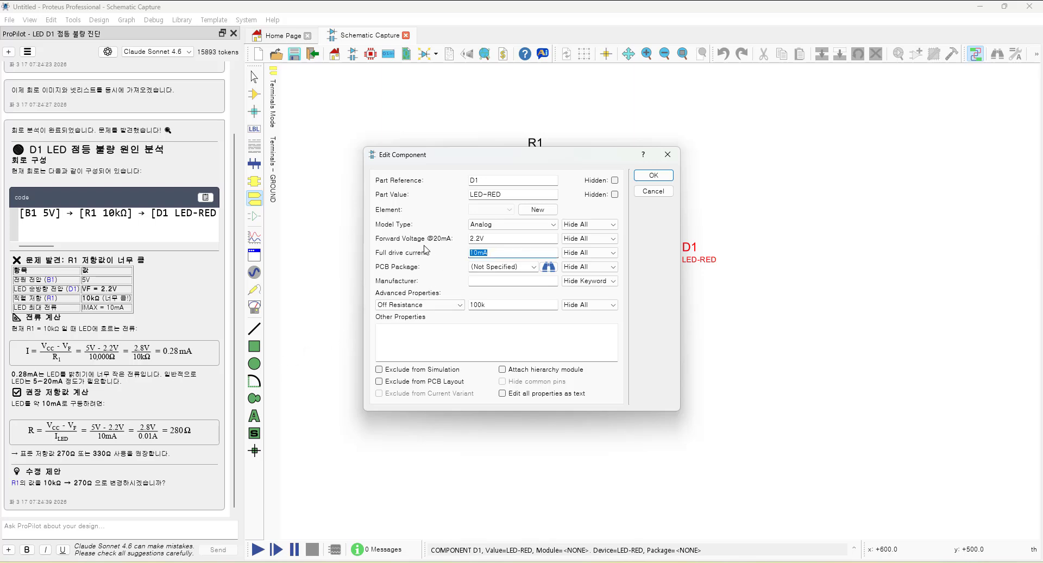
{"action": "double_click", "coordinate": [487, 238]}
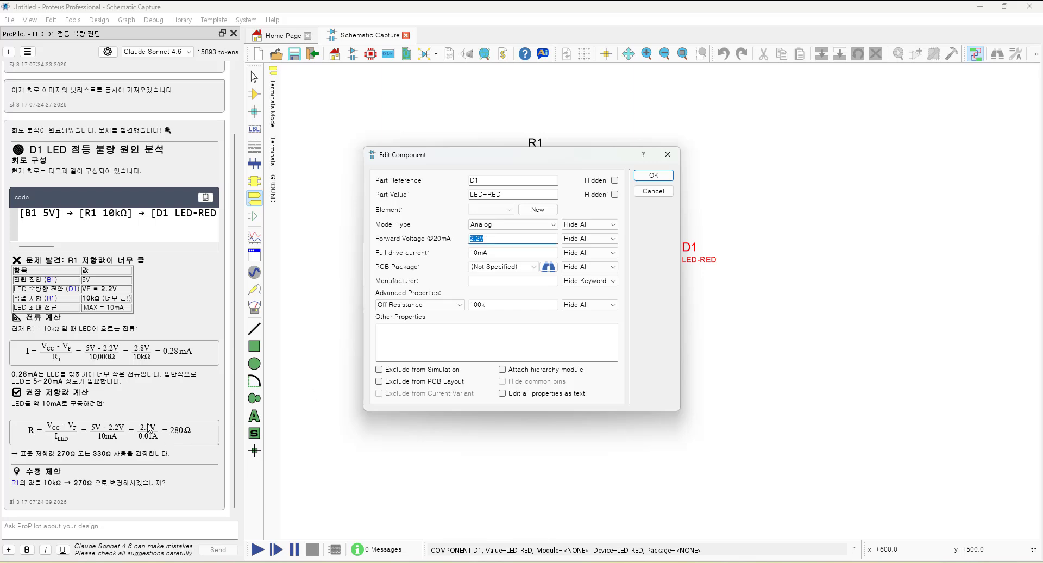
{"action": "left_click", "coordinate": [655, 177]}
{"action": "left_click", "coordinate": [675, 321]}
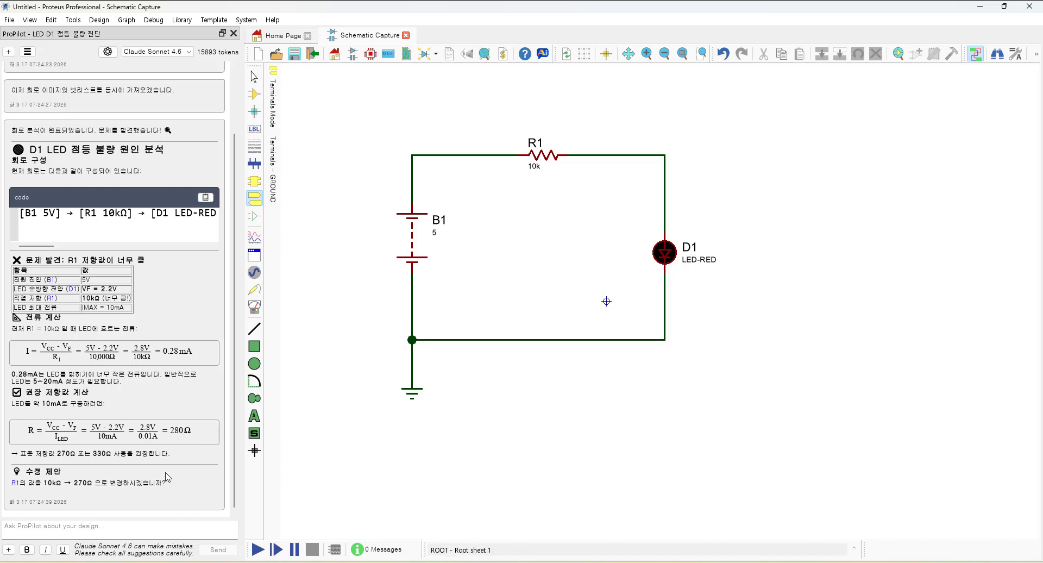
Reply "예" to ProPilot's proposal and apply its suggested value of 270 to resistor R1.
{"action": "left_click", "coordinate": [138, 528]}
{"action": "type", "text": "예"}
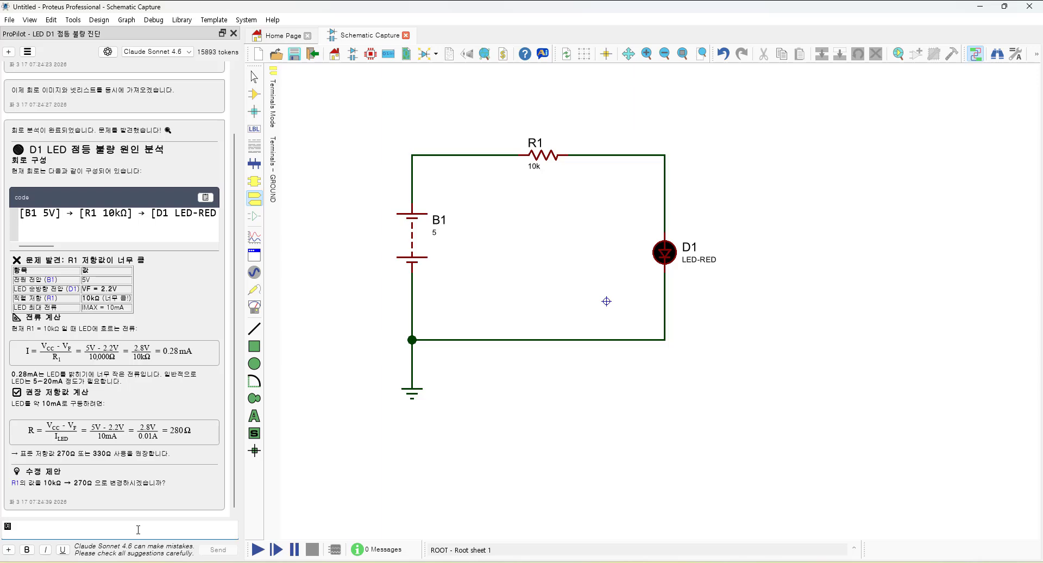
{"action": "key", "text": "Return"}
{"action": "left_click", "coordinate": [204, 552]}
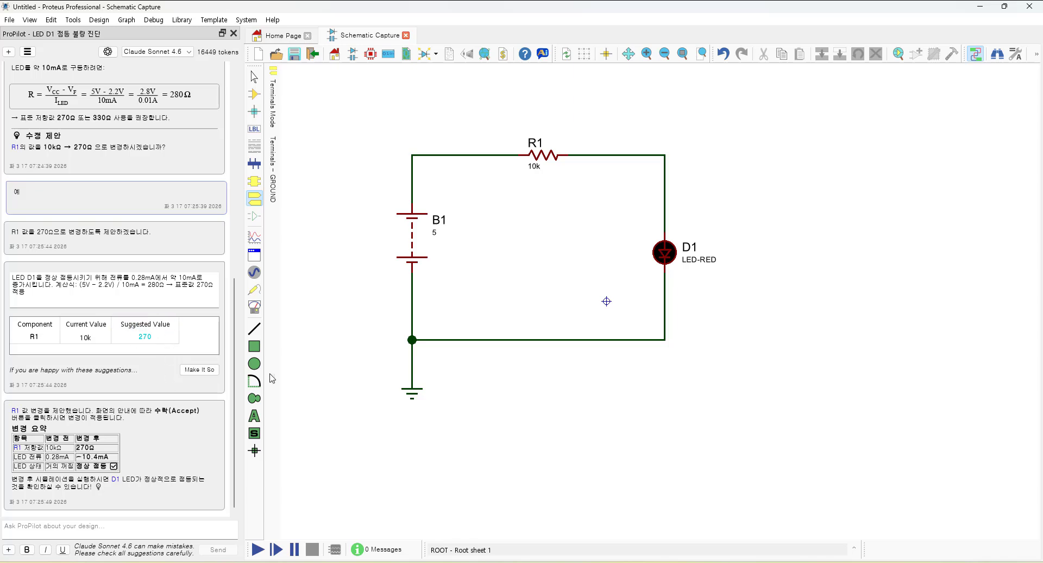
{"action": "left_click", "coordinate": [202, 371]}
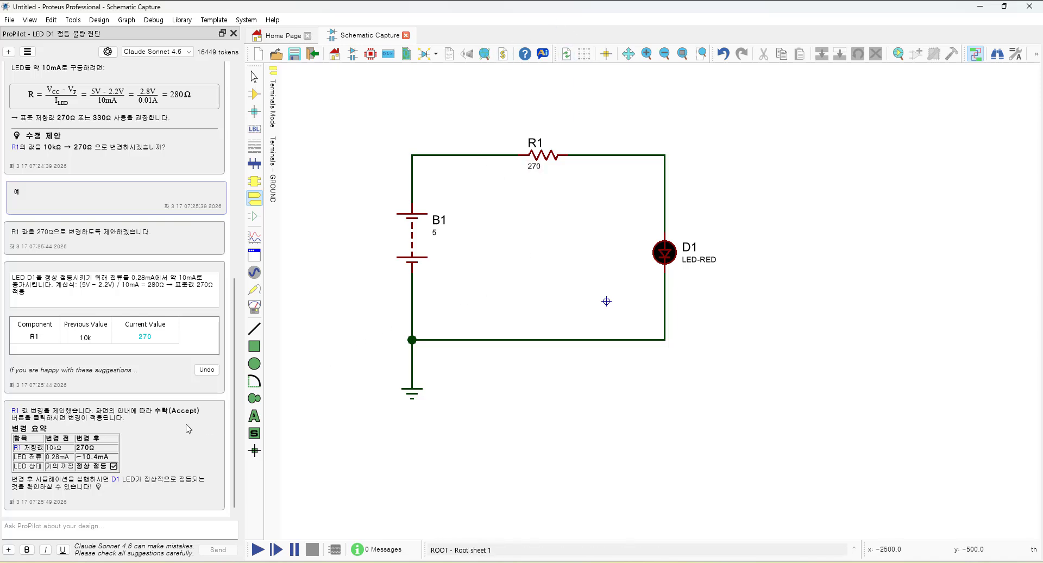
Run and stop the simulation with R1 at 270, and review ProPilot's calculations in the chat from the beginning.
{"action": "left_click", "coordinate": [258, 550]}
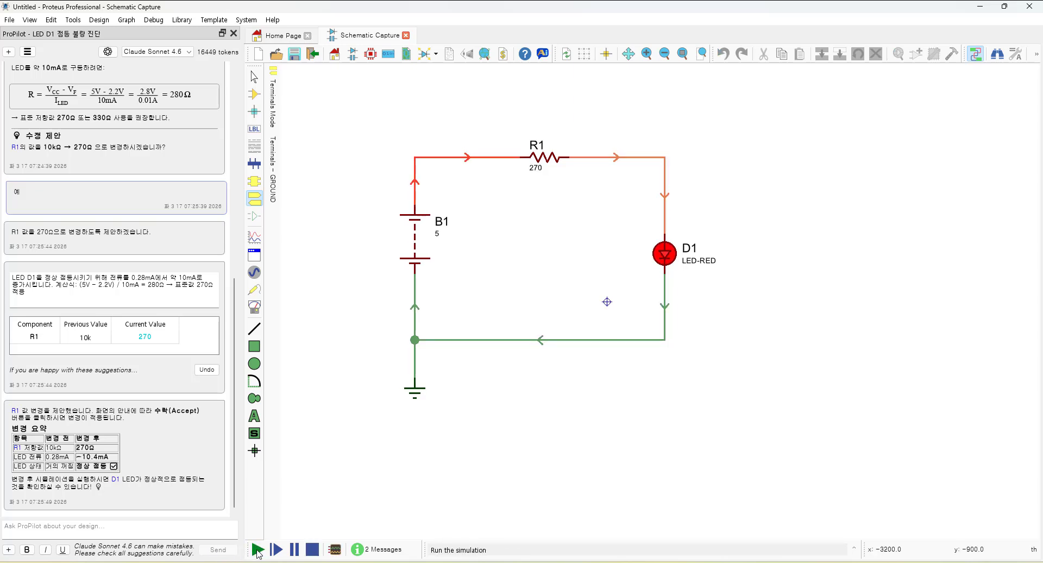
{"action": "left_click", "coordinate": [312, 550]}
{"action": "left_click_drag", "start_coordinate": [235, 495], "coordinate": [235, 261]}
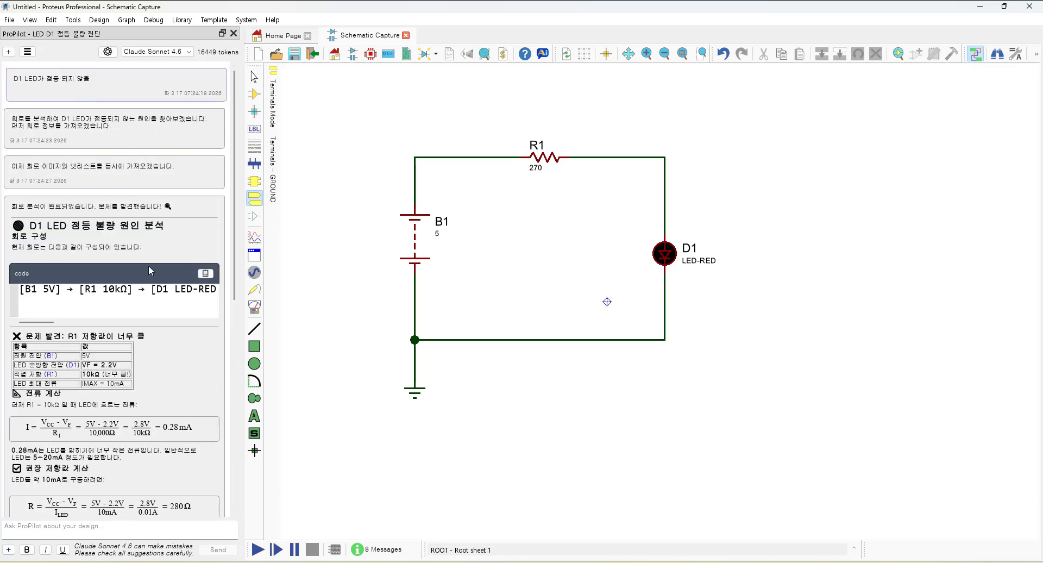
{"action": "scroll", "coordinate": [148, 265], "scroll_direction": "down", "scroll_amount": 2}
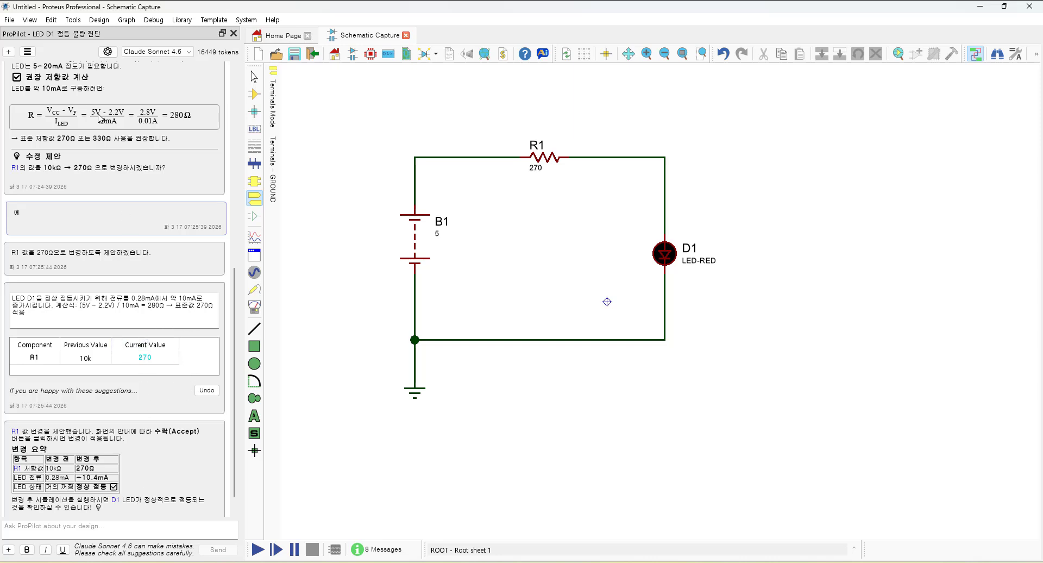
Copy the text of the first chat message, "D1 LED가 점등 되지 않음".
{"action": "left_click", "coordinate": [107, 51]}
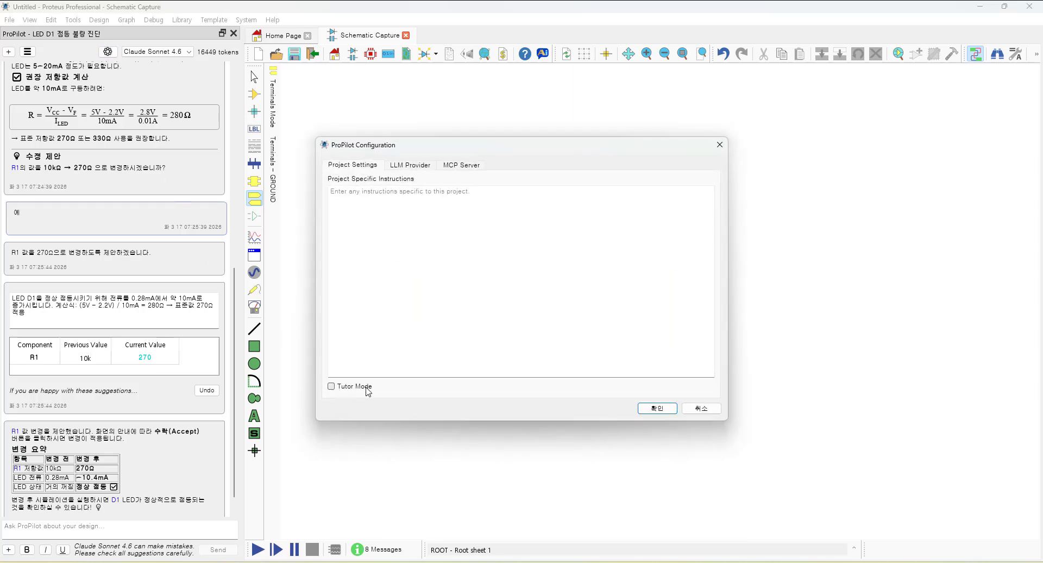
{"action": "left_click", "coordinate": [703, 408]}
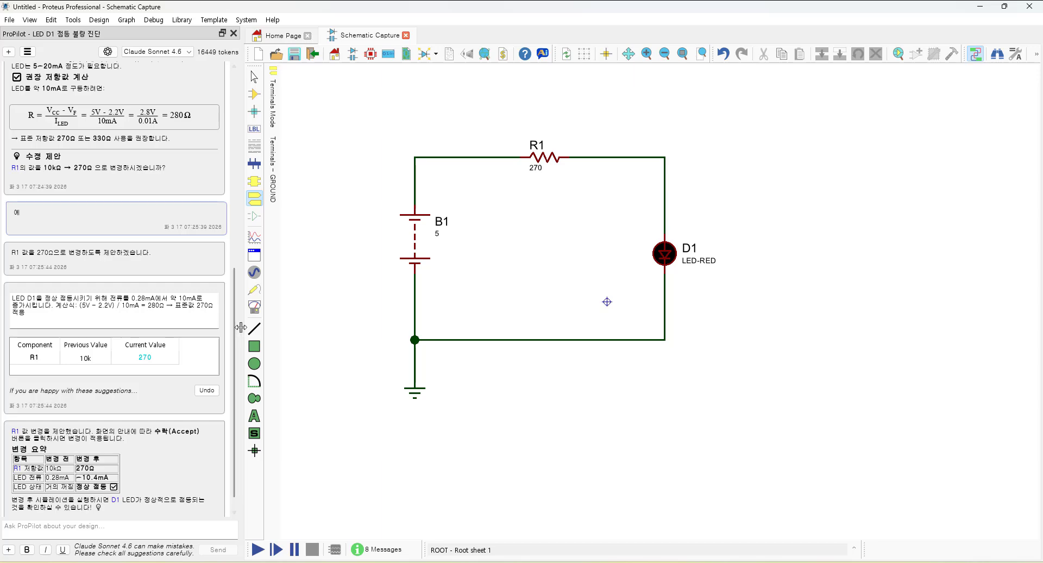
{"action": "left_click_drag", "start_coordinate": [236, 326], "coordinate": [243, 126]}
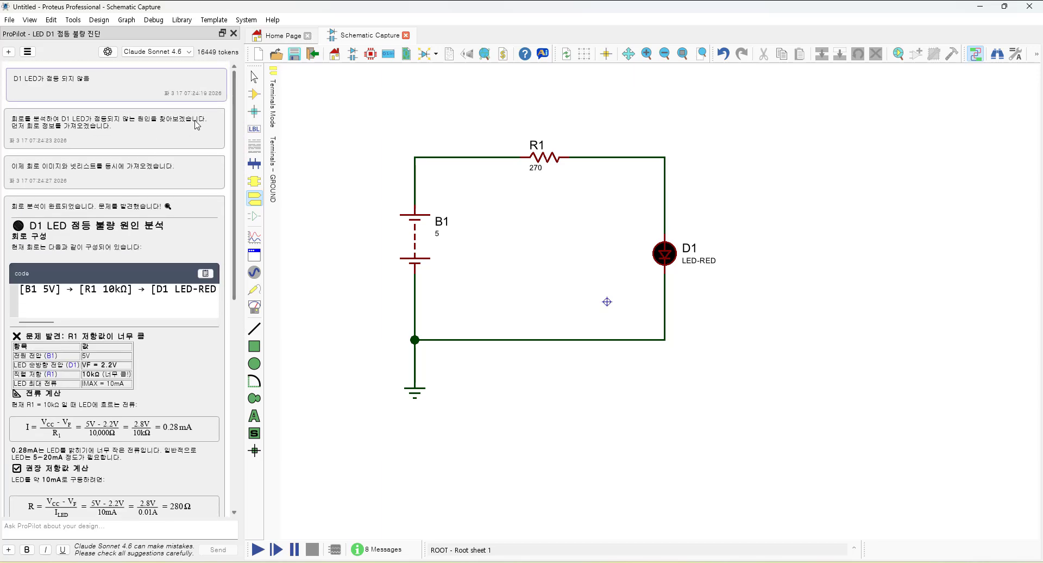
{"action": "left_click_drag", "start_coordinate": [101, 85], "coordinate": [11, 81]}
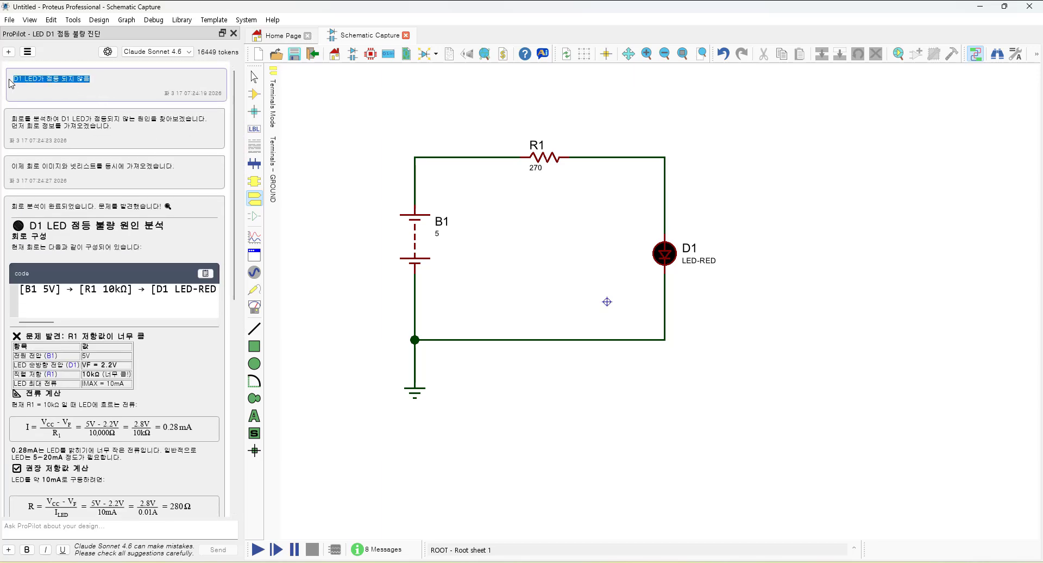
{"action": "right_click", "coordinate": [37, 80]}
{"action": "left_click", "coordinate": [67, 84]}
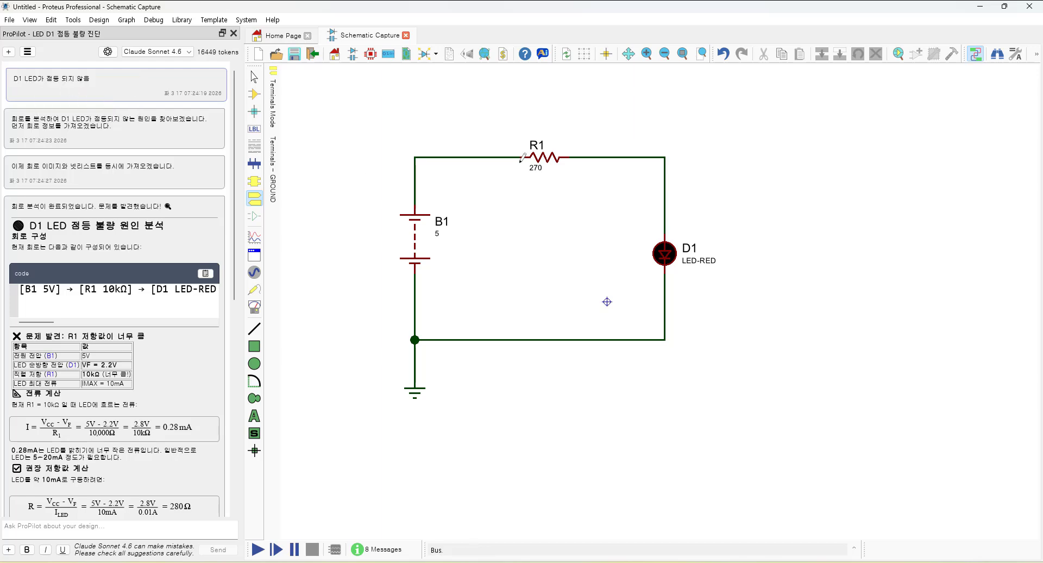
Set the resistance of R1 to 10K.
{"action": "double_click", "coordinate": [551, 162]}
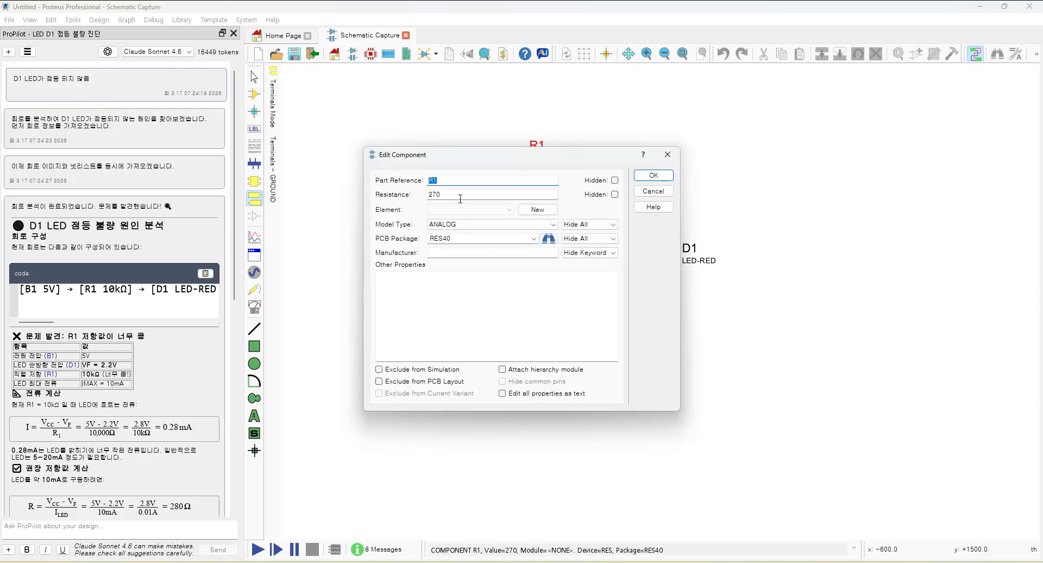
{"action": "double_click", "coordinate": [492, 196]}
{"action": "type", "text": "10K"}
{"action": "left_click", "coordinate": [664, 175]}
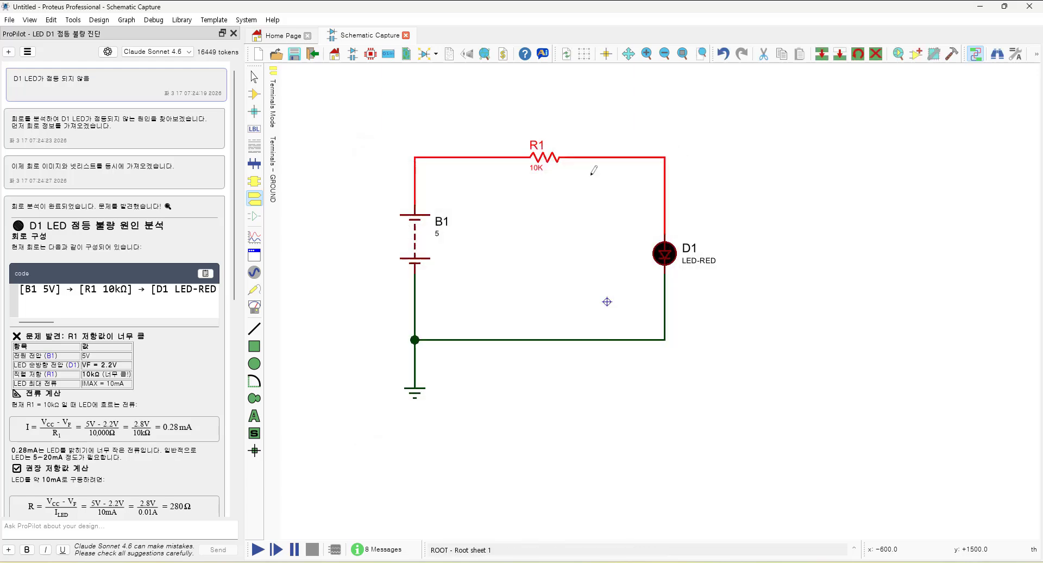
Enable Tutor Mode in the ProPilot project settings, edit pasted text in the User Instructions, and apply the configuration with a new chat session.
{"action": "left_click", "coordinate": [107, 52]}
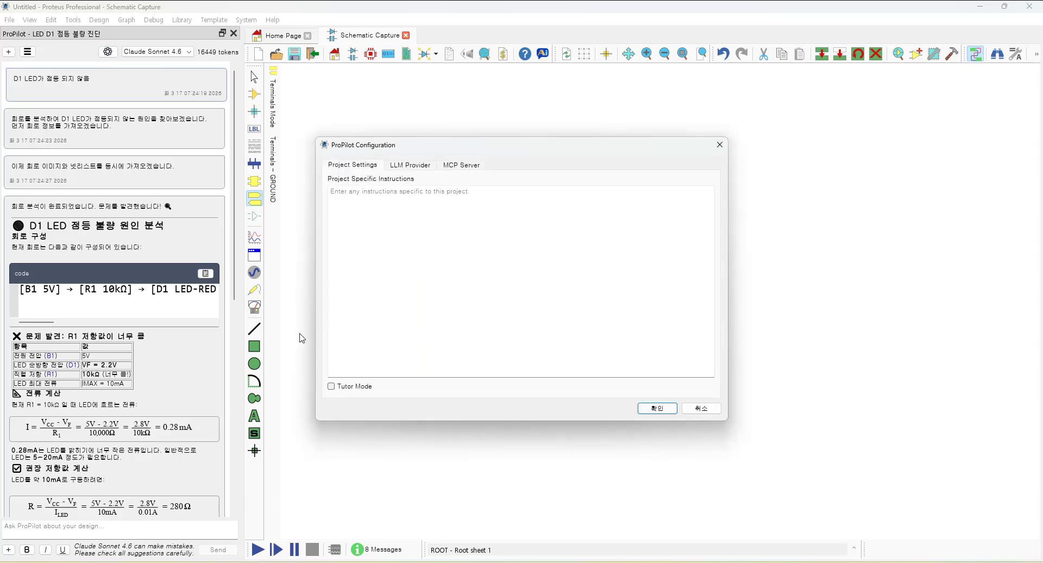
{"action": "left_click", "coordinate": [332, 387]}
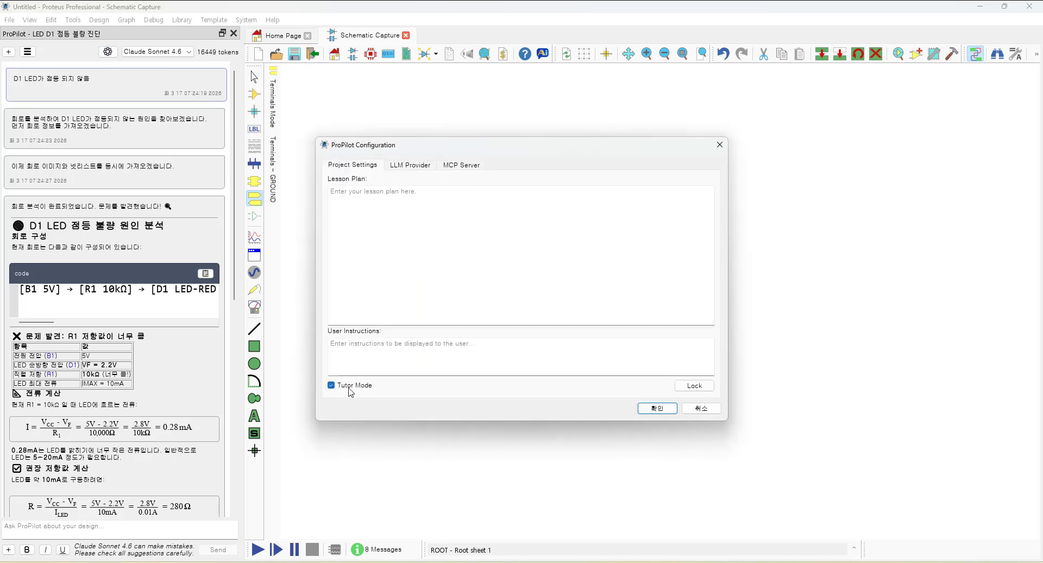
{"action": "left_click", "coordinate": [410, 347]}
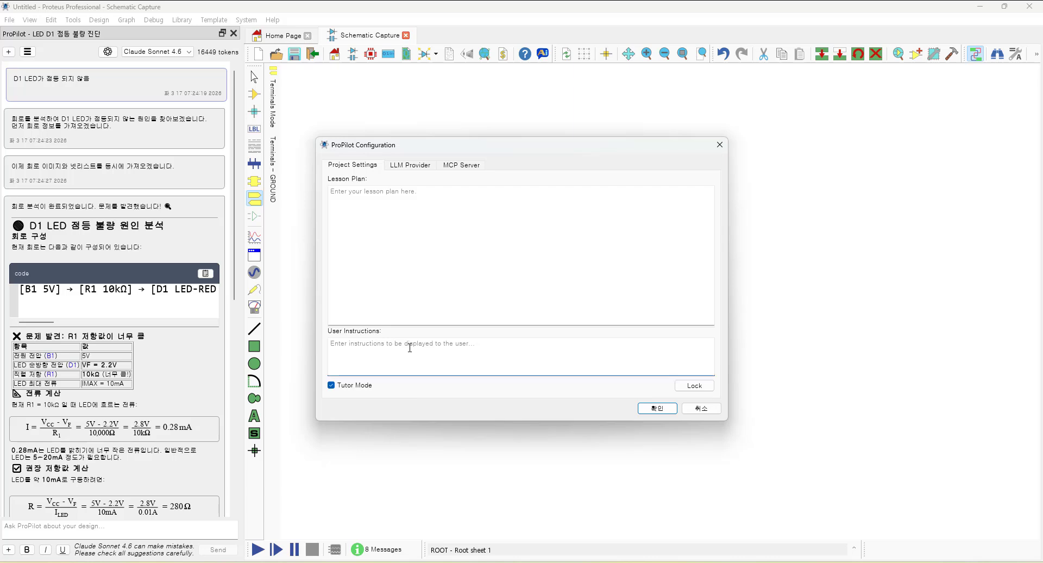
{"action": "key", "text": "ctrl+v"}
{"action": "key", "text": "Left"}
{"action": "key", "text": "Left"}
{"action": "key", "text": "BackSpace"}
{"action": "key", "text": "BackSpace"}
{"action": "key", "text": "BackSpace"}
{"action": "left_click", "coordinate": [657, 408]}
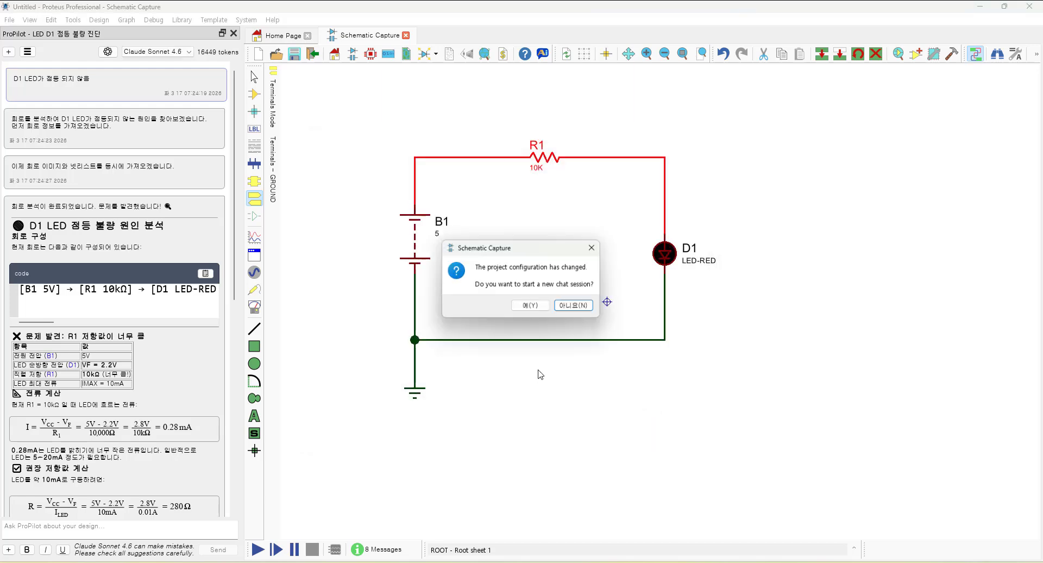
{"action": "left_click", "coordinate": [532, 305]}
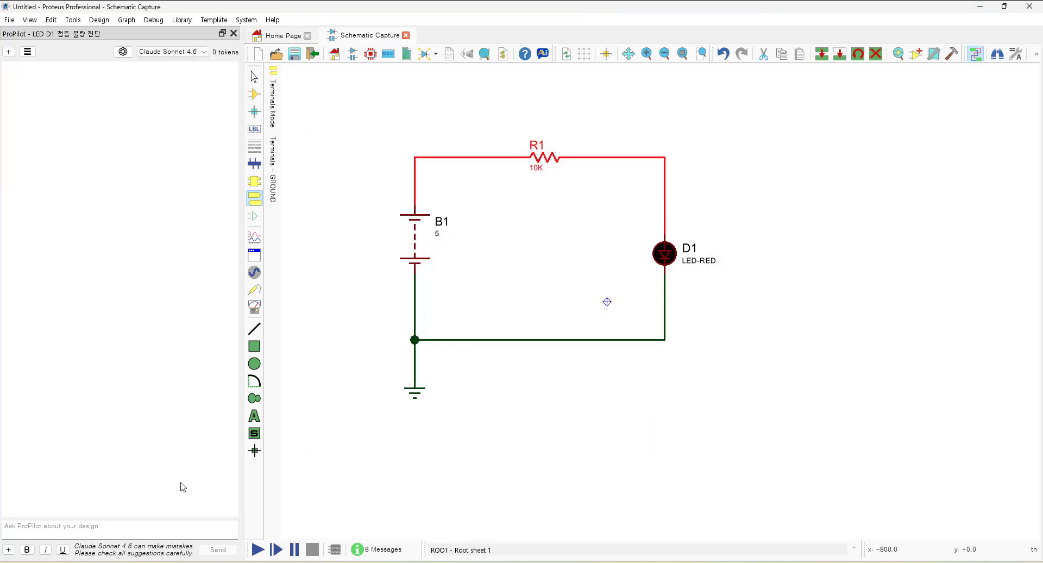
Send "D1 LED가 점등 되지 않음" in the new chat session and review ProPilot's answer.
{"action": "left_click", "coordinate": [133, 529]}
{"action": "type", "text": "D1 LED가 점등 되지 않음"}
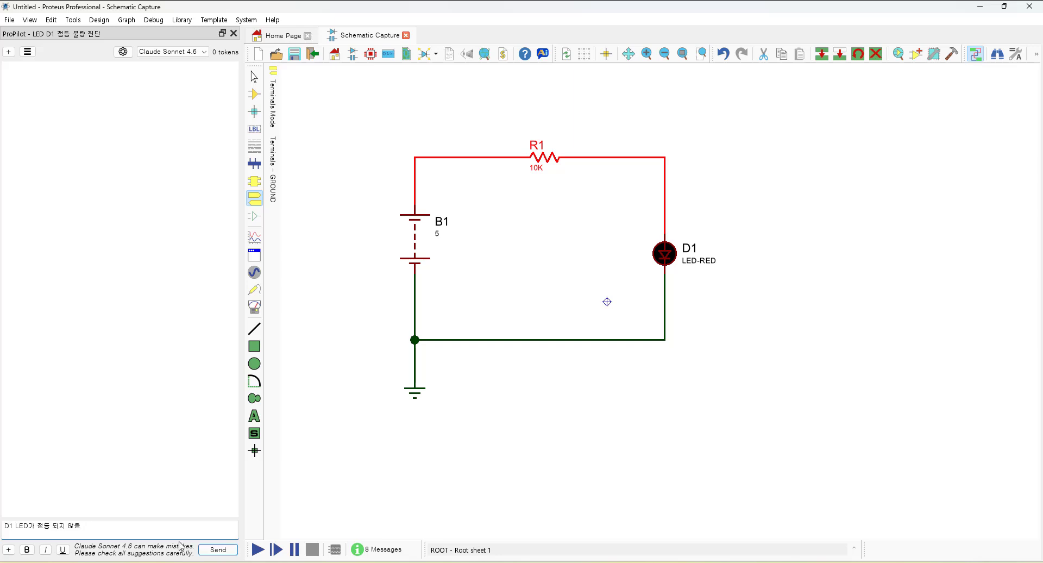
{"action": "left_click", "coordinate": [219, 550]}
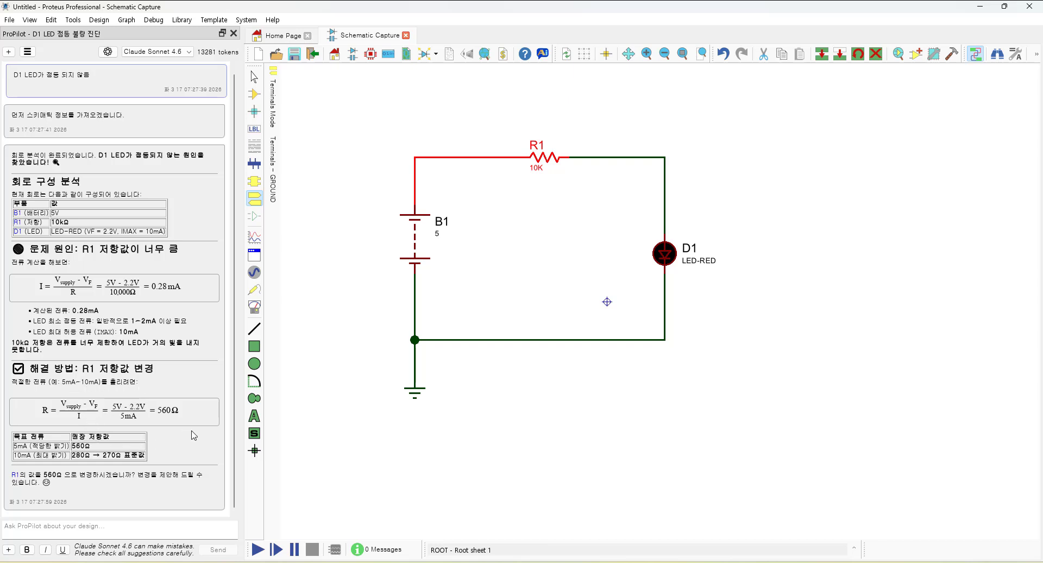
{"action": "scroll", "coordinate": [202, 370], "scroll_direction": "up", "scroll_amount": 1}
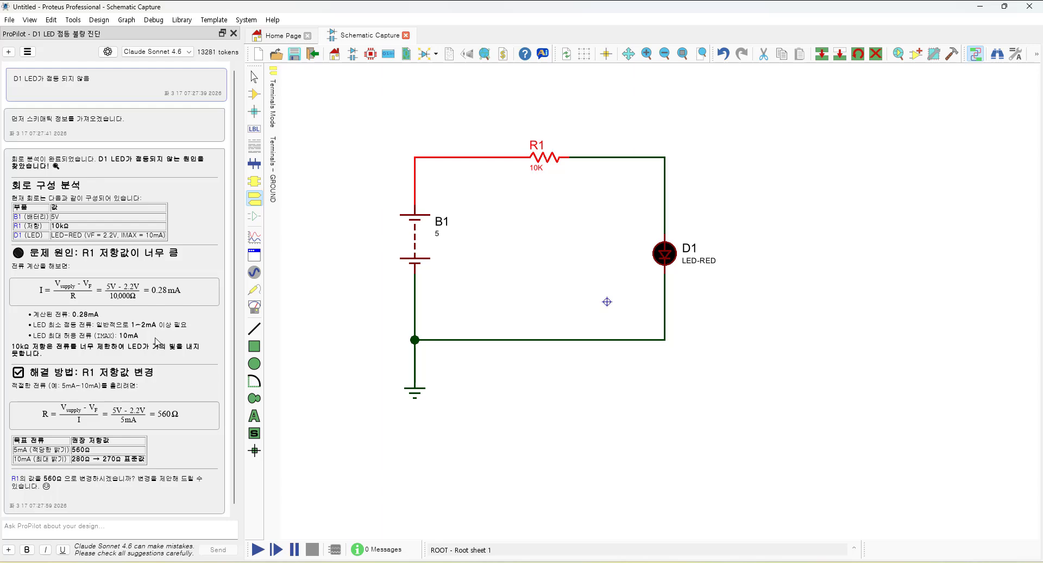
{"action": "left_click", "coordinate": [27, 52]}
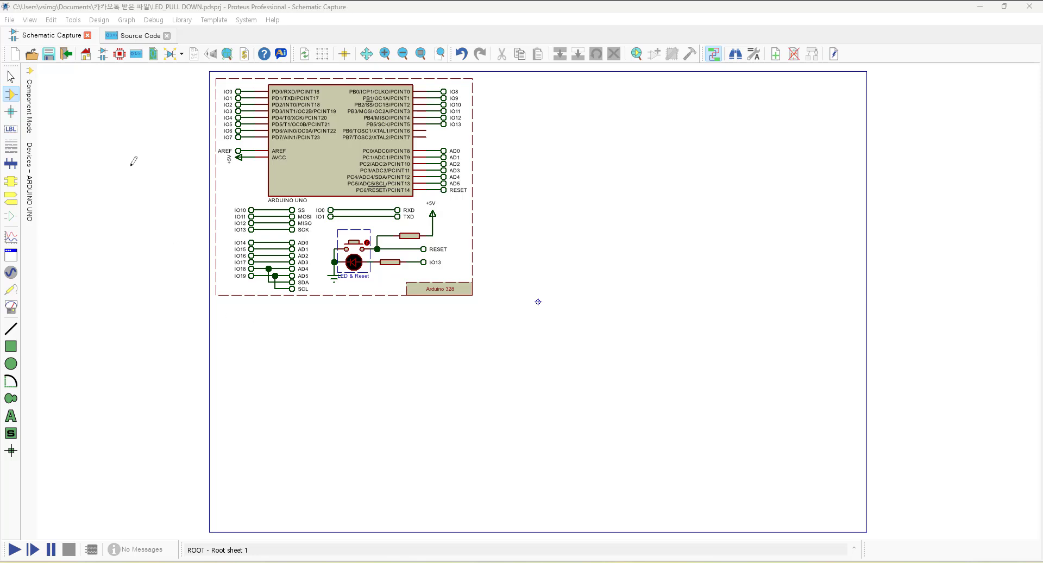
Delete all the generated code from main.ino in the Arduino Uno source project.
{"action": "left_click", "coordinate": [139, 36]}
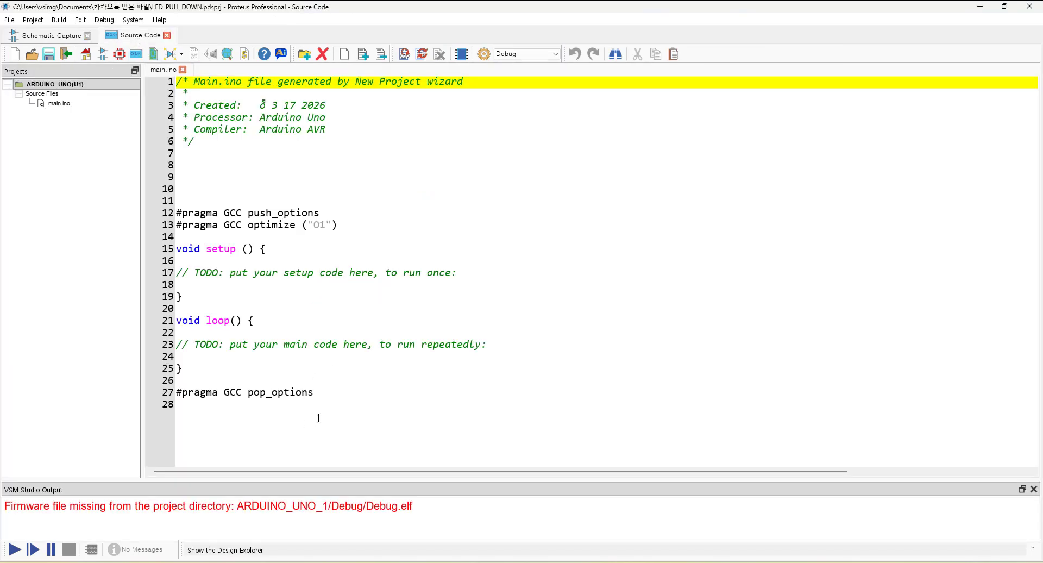
{"action": "left_click_drag", "start_coordinate": [312, 416], "coordinate": [156, 76]}
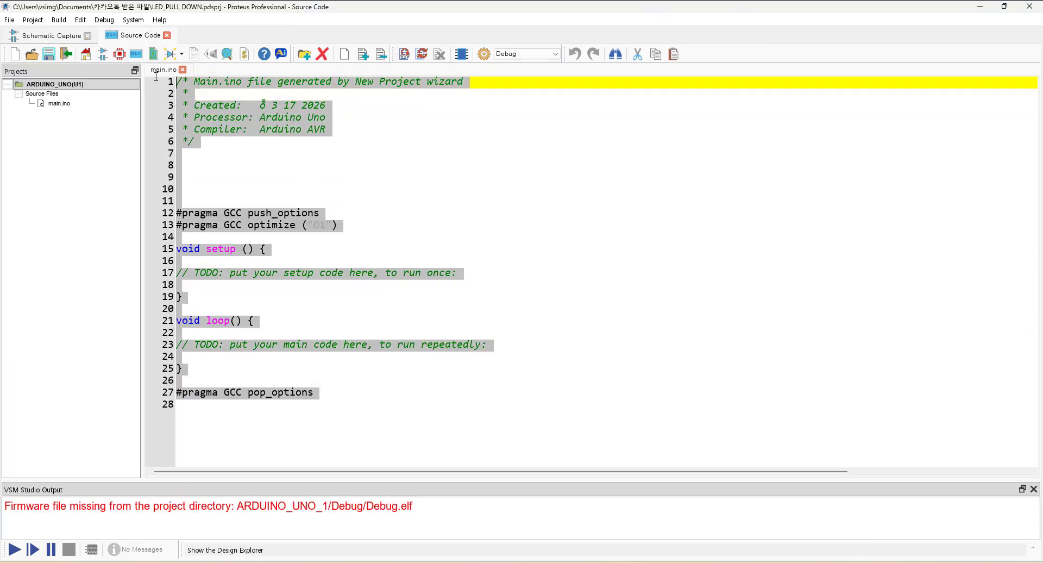
{"action": "key", "text": "Delete"}
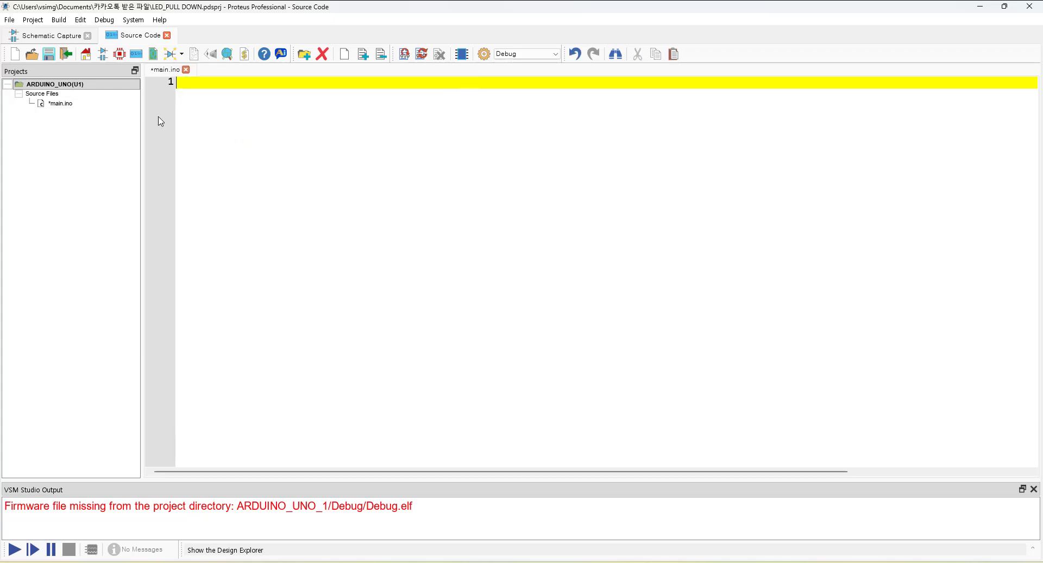
Place a BUTTON on the schematic beside the Arduino block and wire its right pin to a new POWER terminal.
{"action": "left_click", "coordinate": [60, 35]}
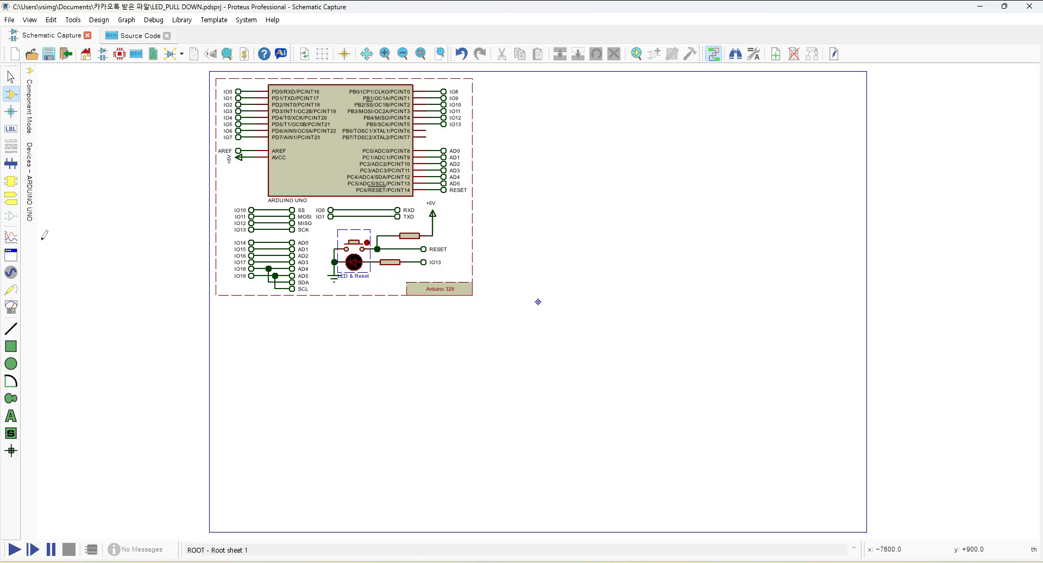
{"action": "mouse_move", "coordinate": [32, 239]}
{"action": "left_click", "coordinate": [38, 208]}
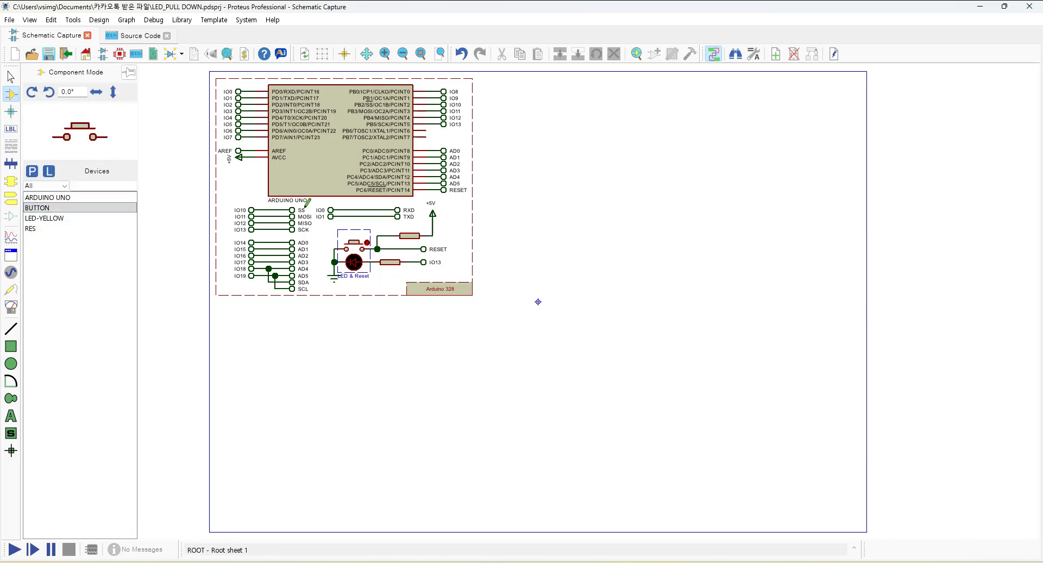
{"action": "left_click", "coordinate": [643, 172]}
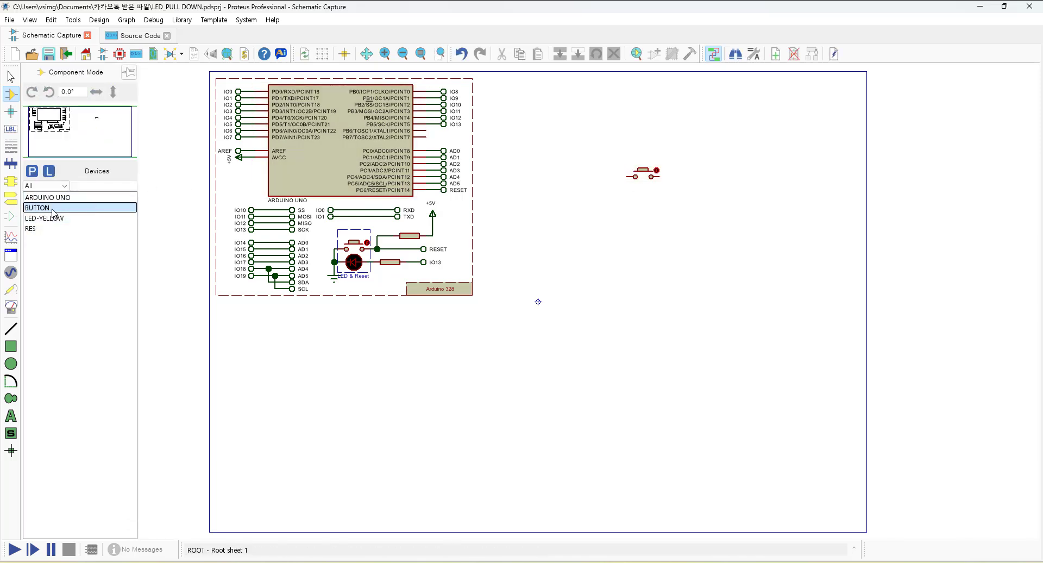
{"action": "left_click", "coordinate": [11, 198]}
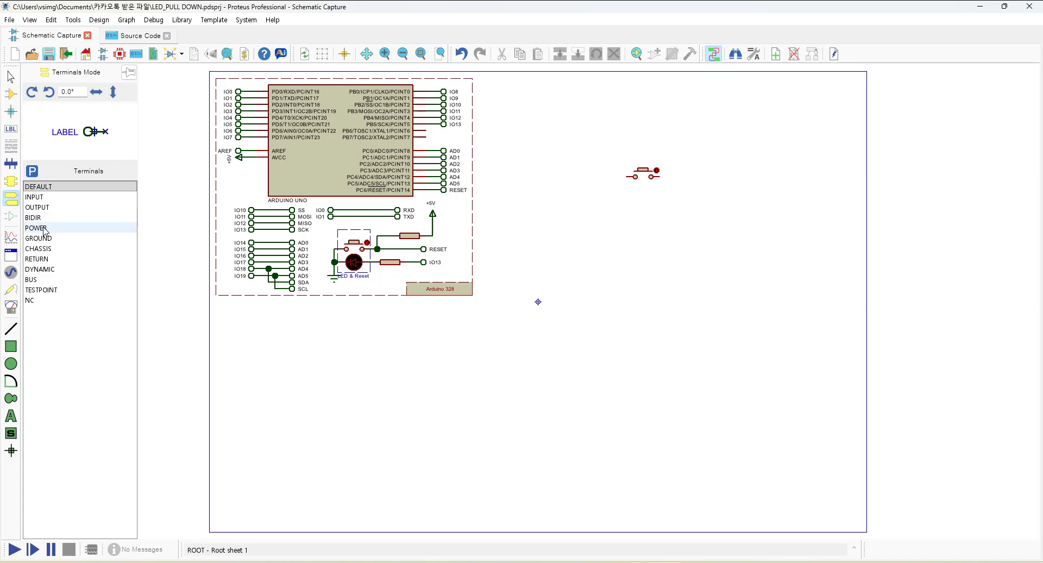
{"action": "left_click", "coordinate": [44, 228]}
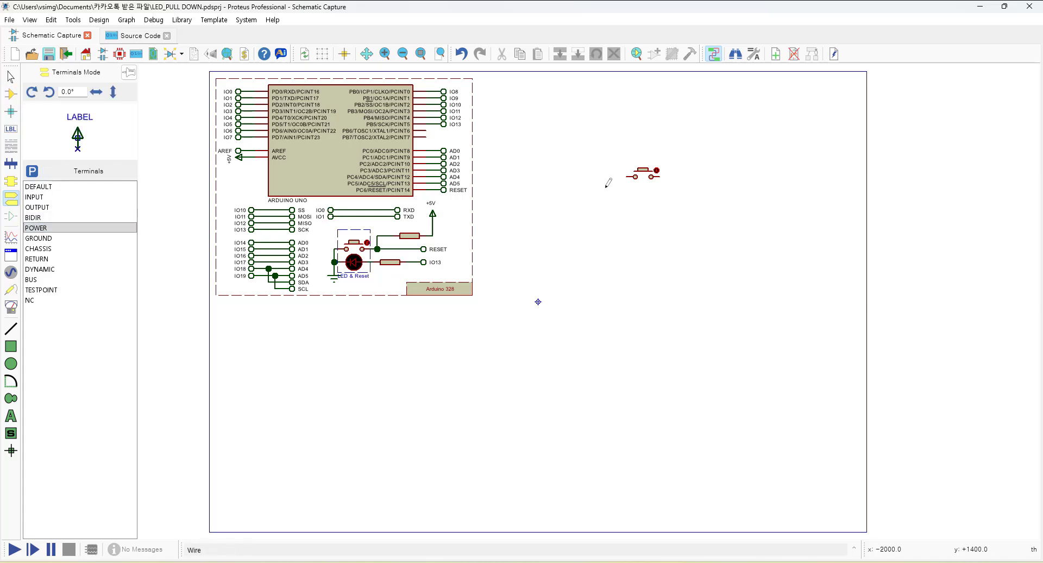
{"action": "left_click", "coordinate": [696, 143]}
{"action": "left_click", "coordinate": [658, 176]}
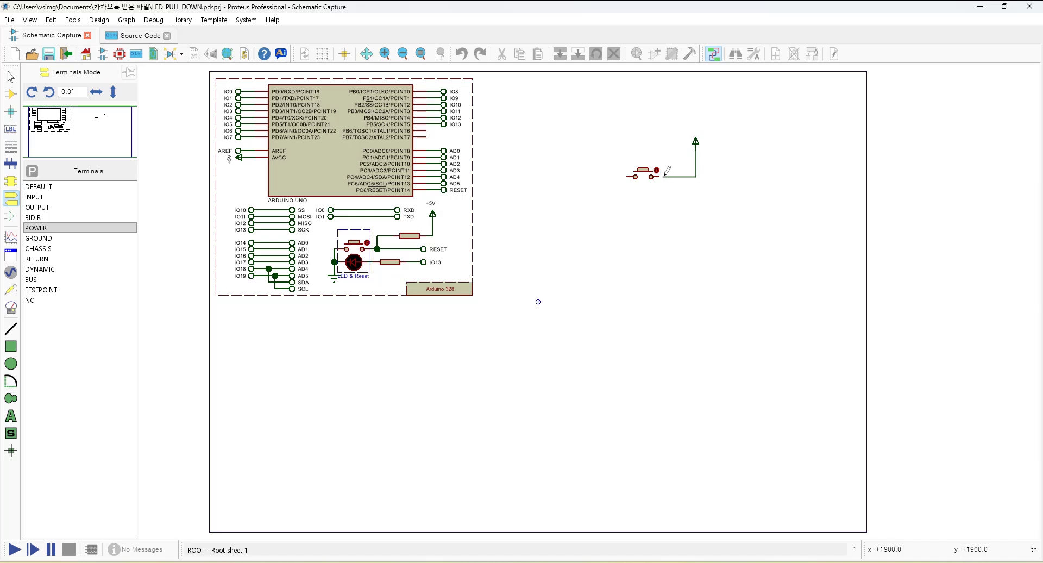
Place a DEFAULT terminal to the left of the button and wire it to the button's free pin.
{"action": "left_click", "coordinate": [38, 186]}
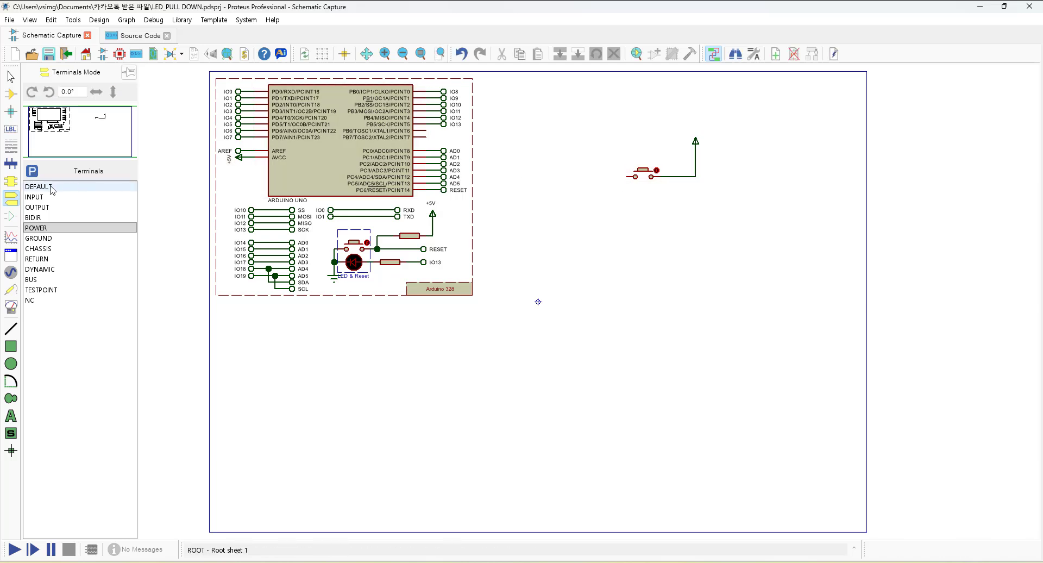
{"action": "left_click", "coordinate": [595, 177]}
{"action": "left_click", "coordinate": [601, 176]}
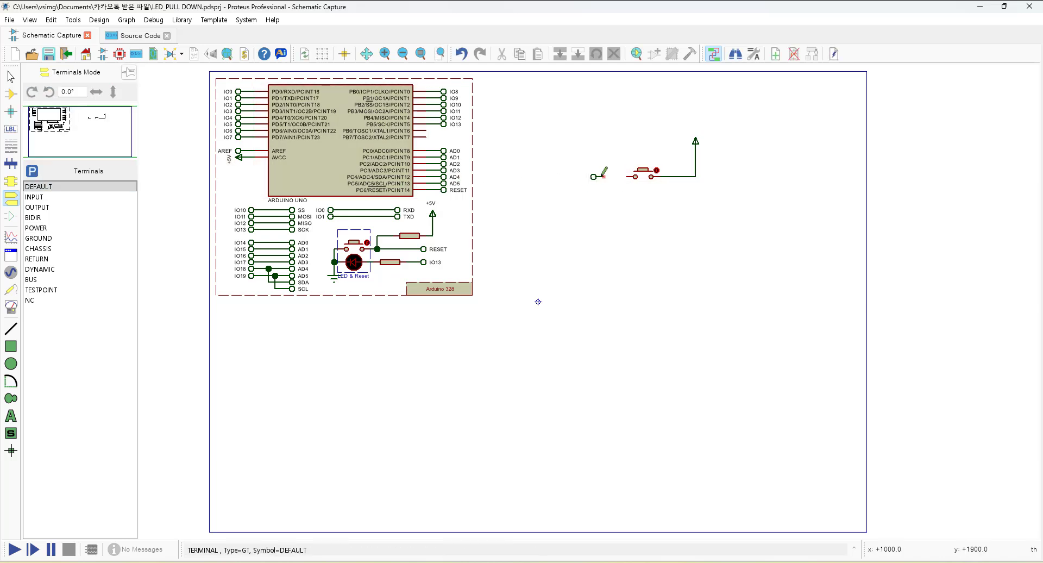
{"action": "left_click", "coordinate": [635, 177]}
Label the button's DEFAULT terminal IO8.
{"action": "left_click", "coordinate": [596, 179]}
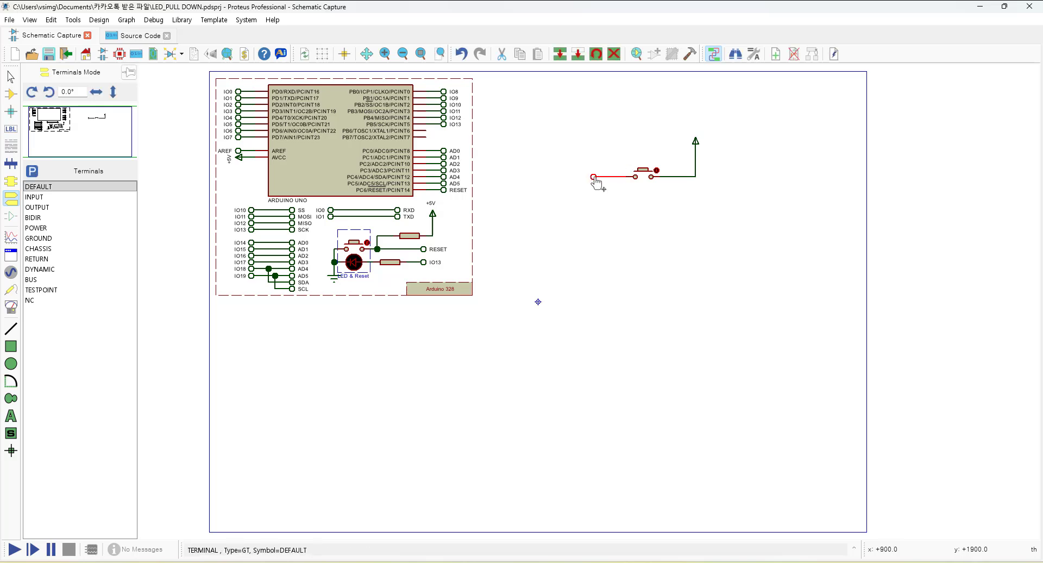
{"action": "left_click", "coordinate": [595, 179]}
{"action": "left_click", "coordinate": [591, 195]}
{"action": "scroll", "coordinate": [470, 261], "scroll_direction": "down", "scroll_amount": 1}
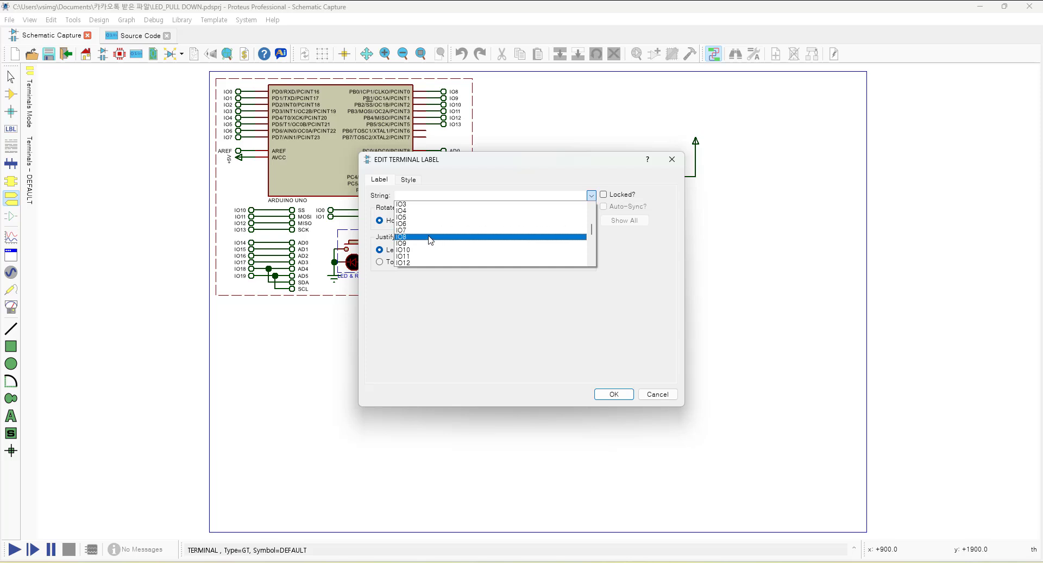
{"action": "left_click", "coordinate": [430, 236]}
{"action": "left_click", "coordinate": [614, 394]}
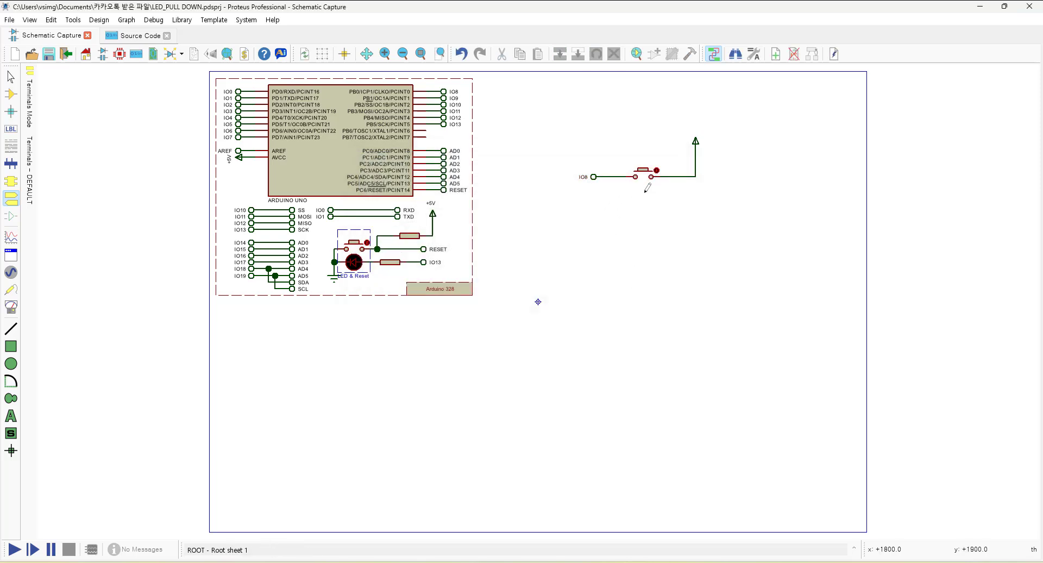
Move the whole button circuit with its terminals slightly up and to the right on the sheet.
{"action": "left_click_drag", "start_coordinate": [564, 110], "coordinate": [747, 250]}
{"action": "left_click_drag", "start_coordinate": [697, 212], "coordinate": [736, 205]}
{"action": "left_click", "coordinate": [744, 274]}
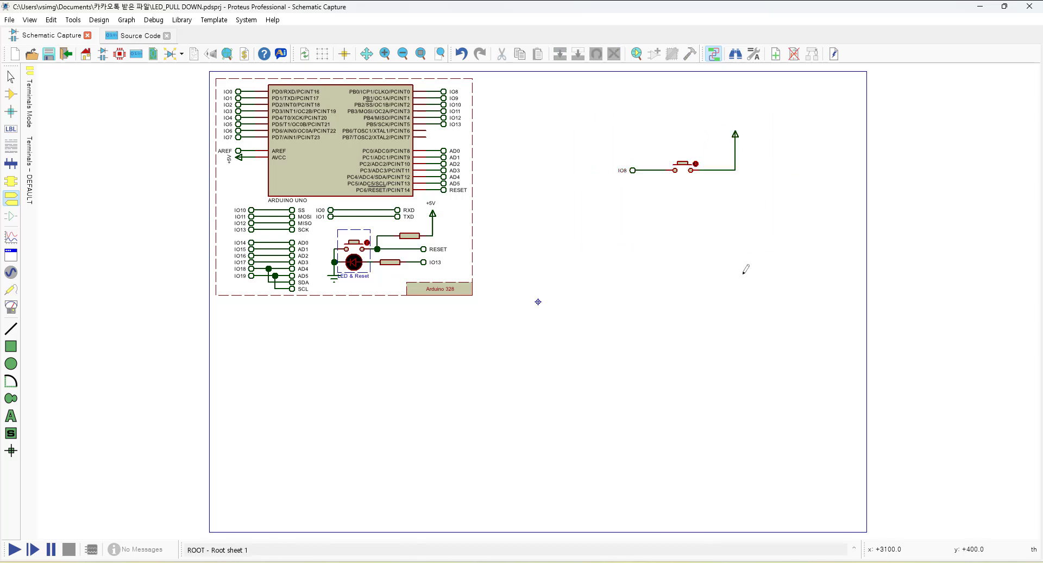
Place a LED-YELLOW between the Arduino block and the button circuit and wire its lower pin to a GROUND terminal below.
{"action": "mouse_move", "coordinate": [32, 244]}
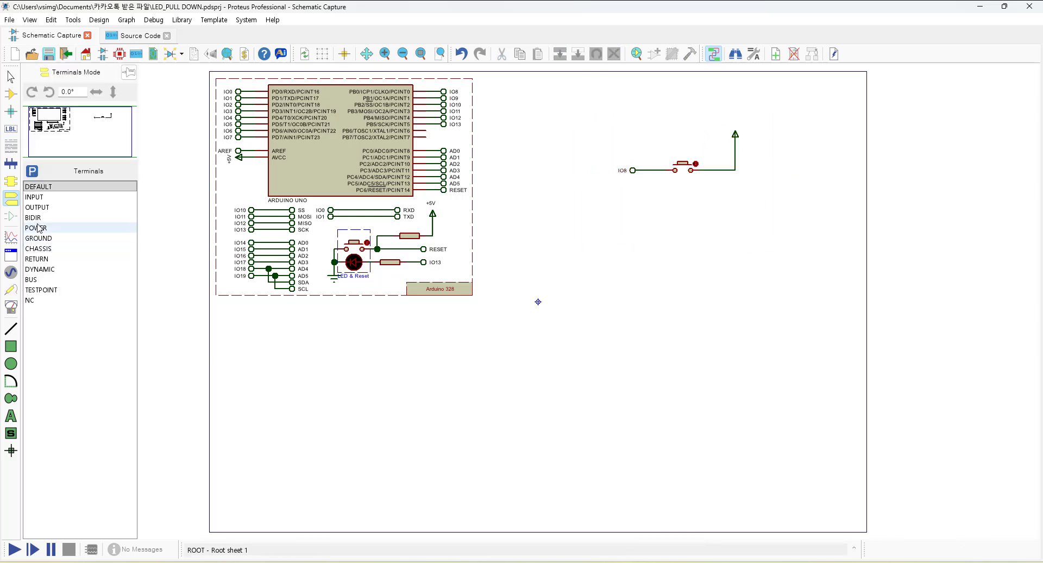
{"action": "left_click", "coordinate": [11, 93]}
{"action": "left_click", "coordinate": [44, 218]}
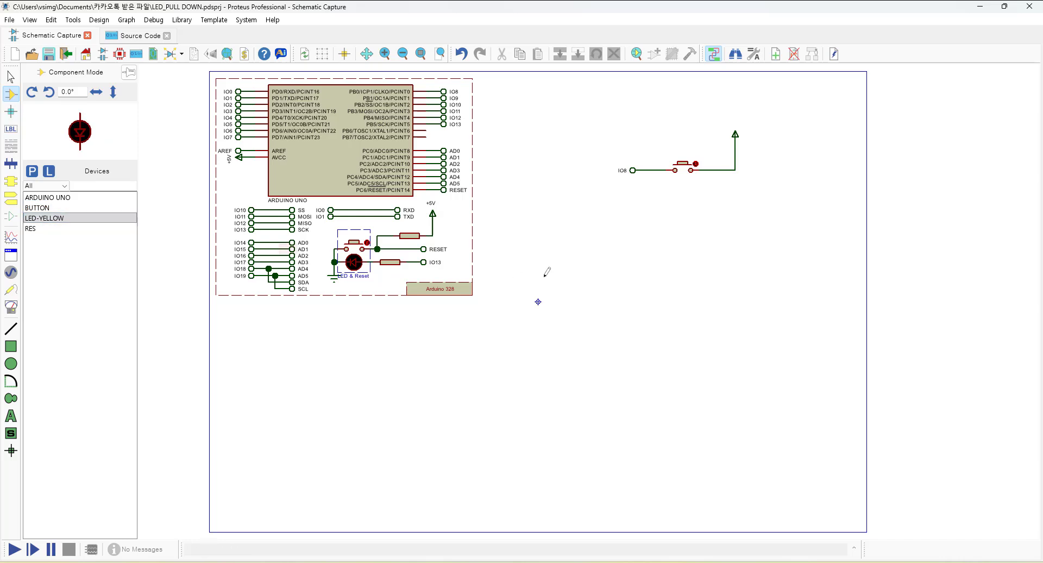
{"action": "left_click", "coordinate": [539, 238]}
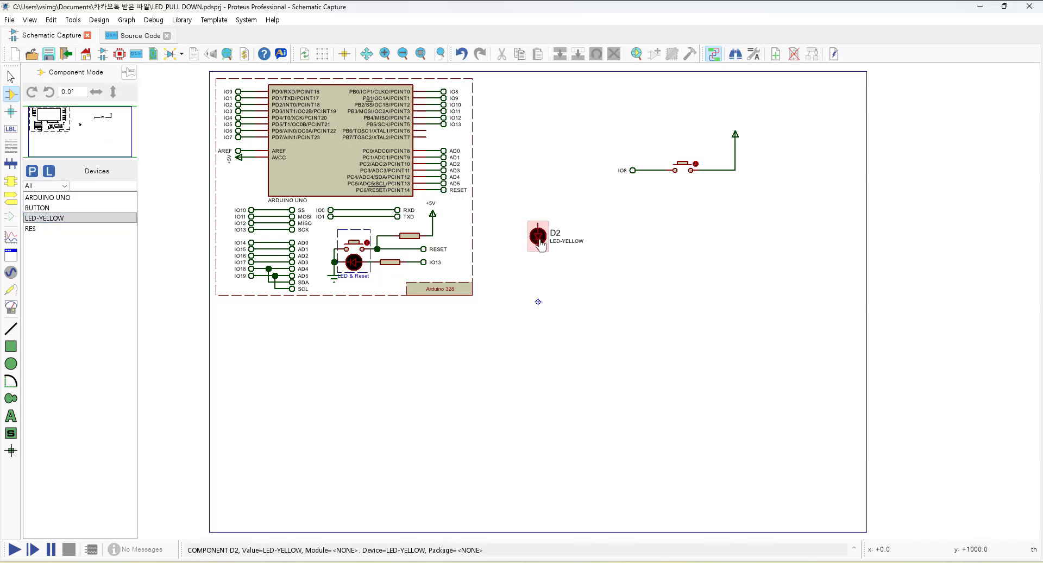
{"action": "left_click", "coordinate": [10, 198]}
{"action": "left_click", "coordinate": [38, 238]}
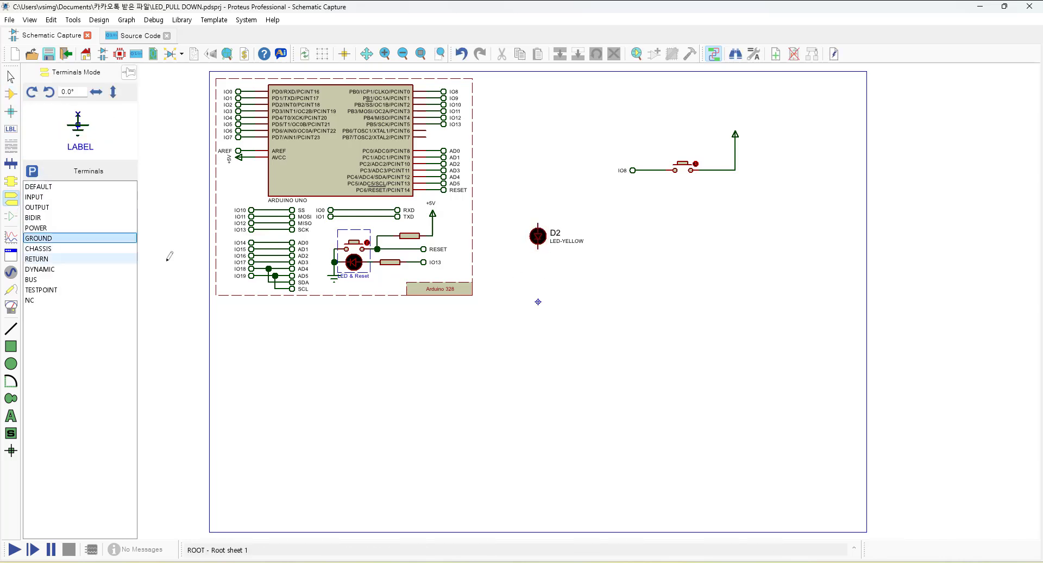
{"action": "left_click", "coordinate": [537, 289]}
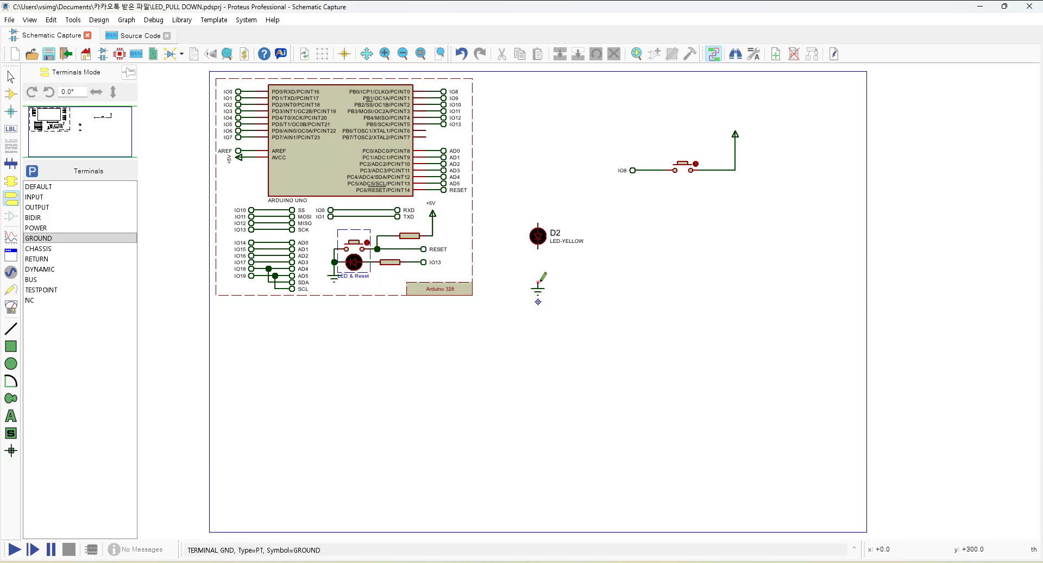
{"action": "left_click", "coordinate": [538, 283]}
{"action": "left_click", "coordinate": [538, 244]}
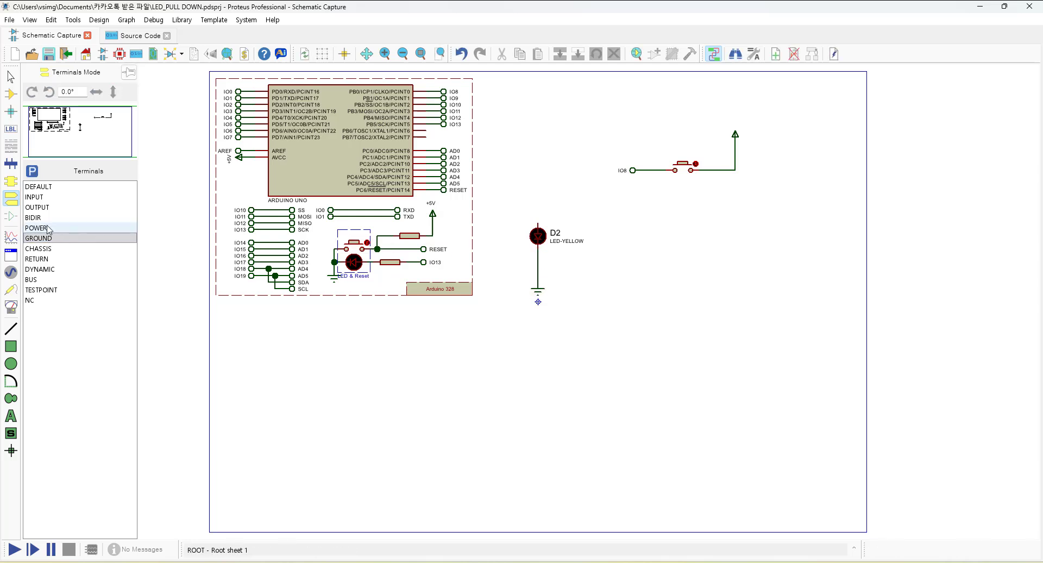
Place a RES resistor rotated 90° directly above the yellow LED, in line with its upper pin.
{"action": "left_click", "coordinate": [11, 93]}
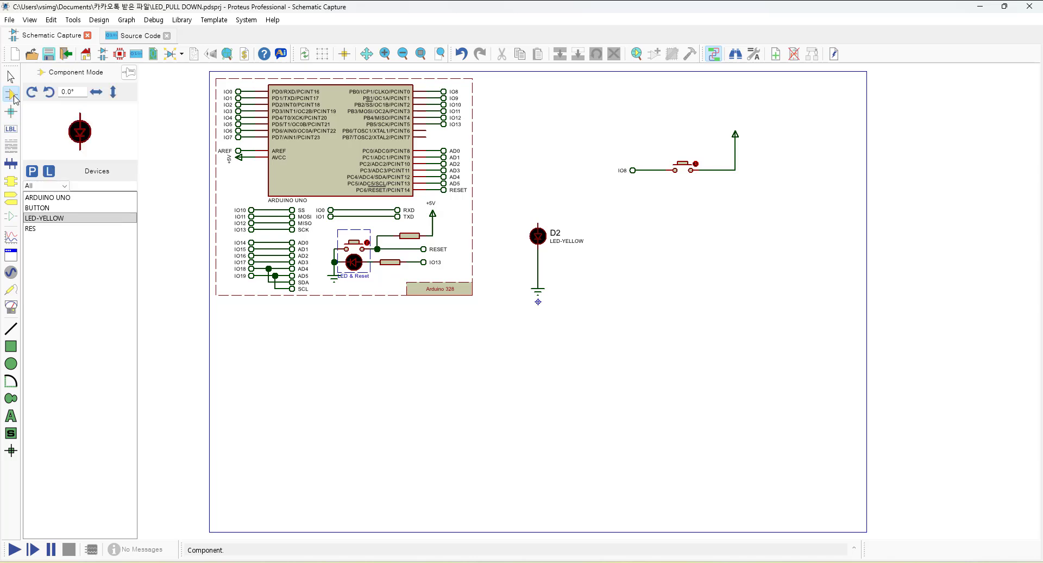
{"action": "left_click", "coordinate": [34, 229]}
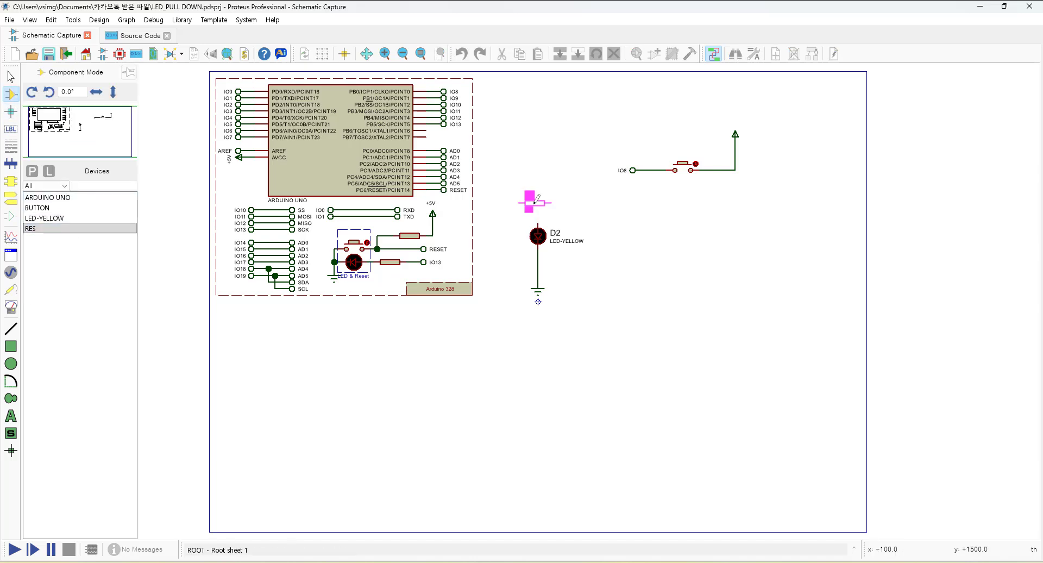
{"action": "key", "text": "KP_Add"}
{"action": "left_click", "coordinate": [538, 191]}
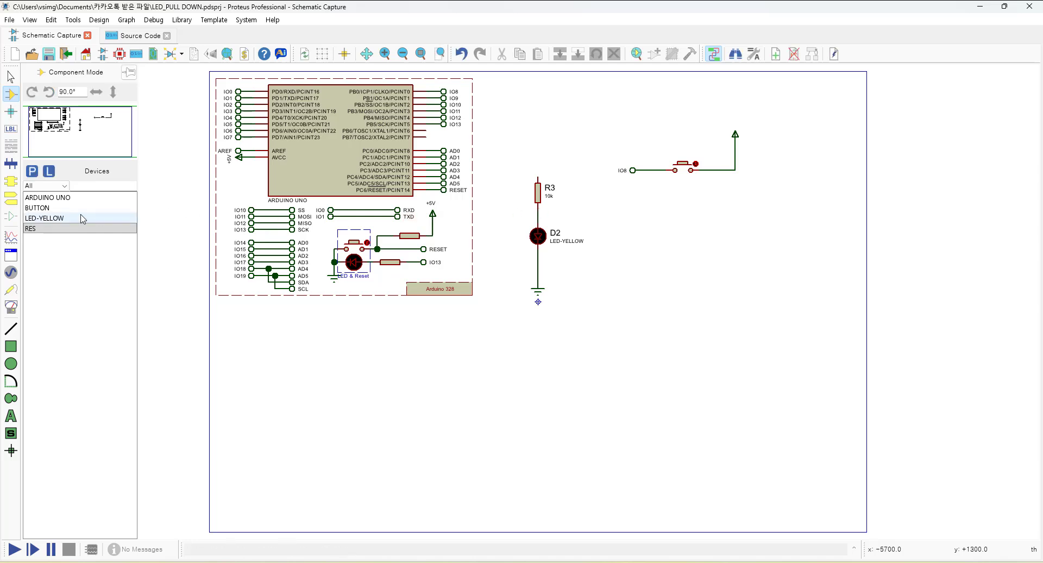
Place a DEFAULT terminal rotated 270° above R3, wire it to the resistor's upper pin and label it IO9.
{"action": "left_click", "coordinate": [11, 200]}
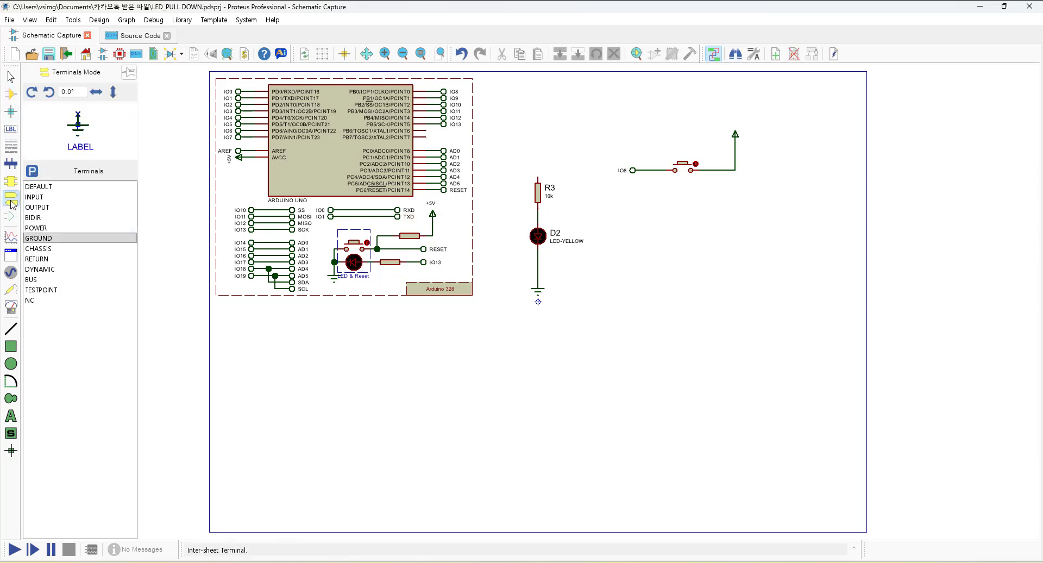
{"action": "left_click", "coordinate": [38, 187]}
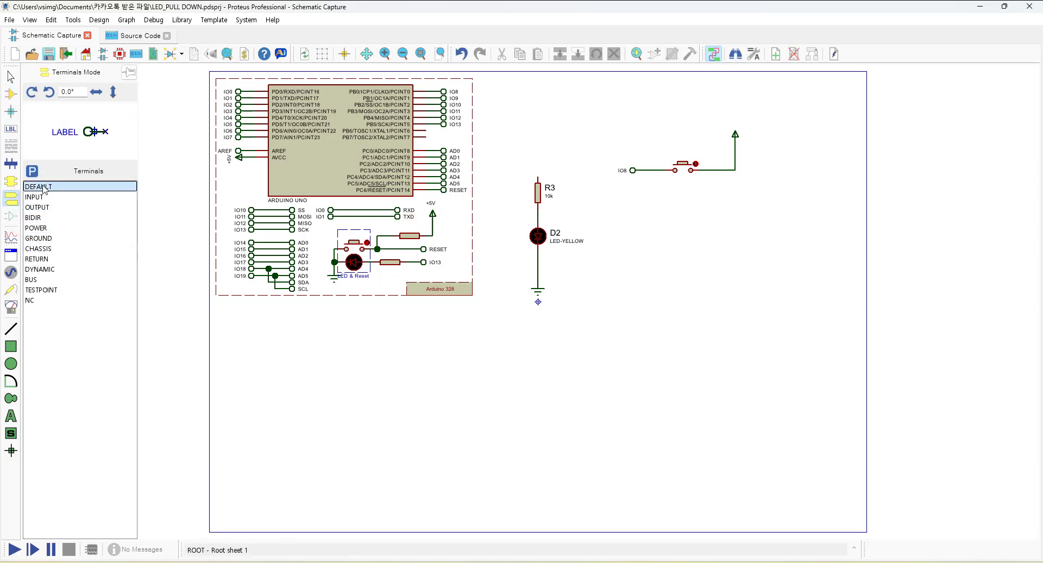
{"action": "key", "text": "KP_Add"}
{"action": "key", "text": "KP_Add"}
{"action": "key", "text": "KP_Add"}
{"action": "left_click", "coordinate": [538, 147]}
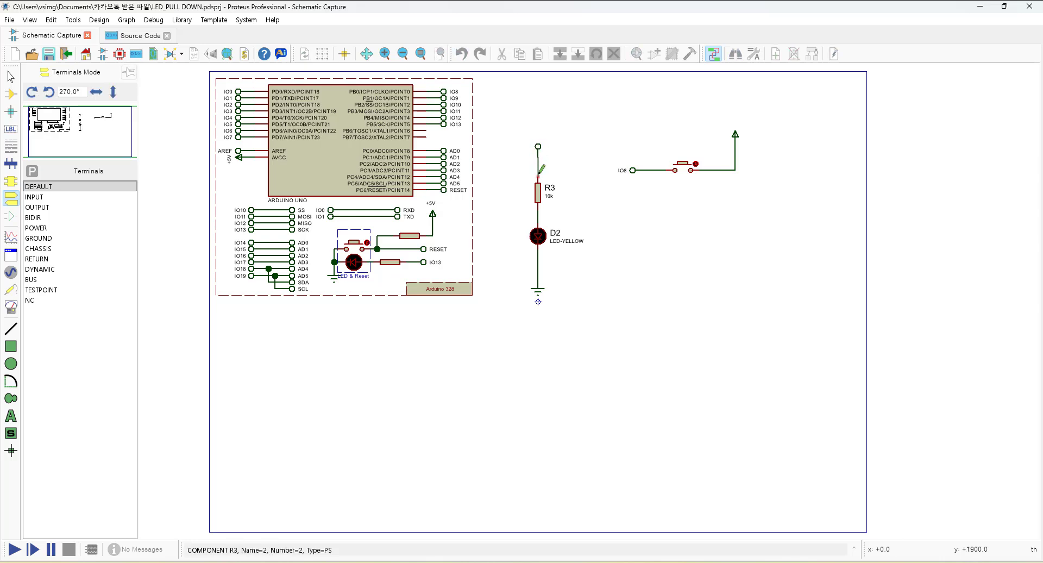
{"action": "double_click", "coordinate": [538, 146]}
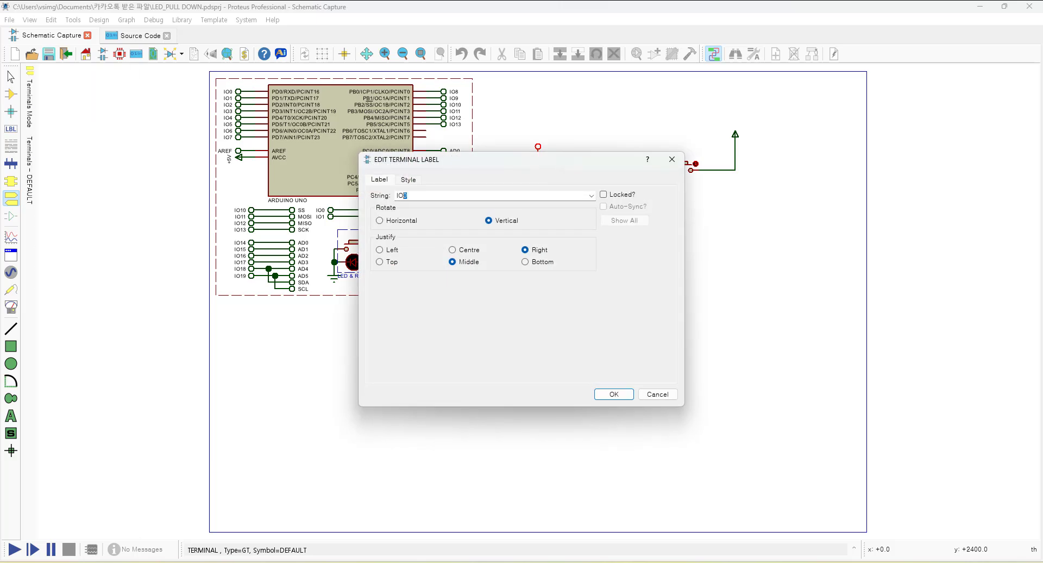
{"action": "left_click", "coordinate": [615, 395]}
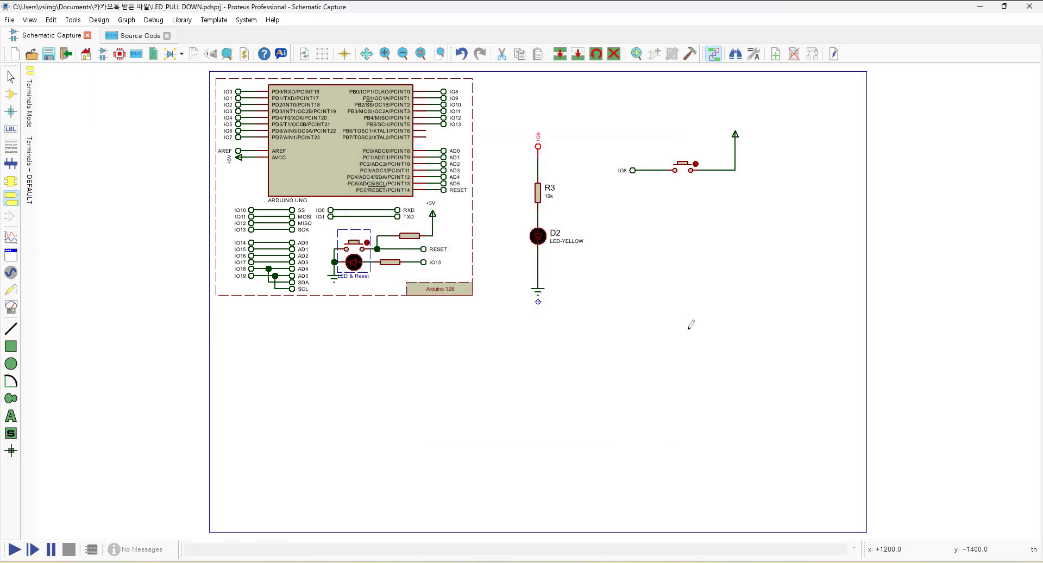
Set the push button's part reference to SW1.
{"action": "right_click", "coordinate": [689, 170]}
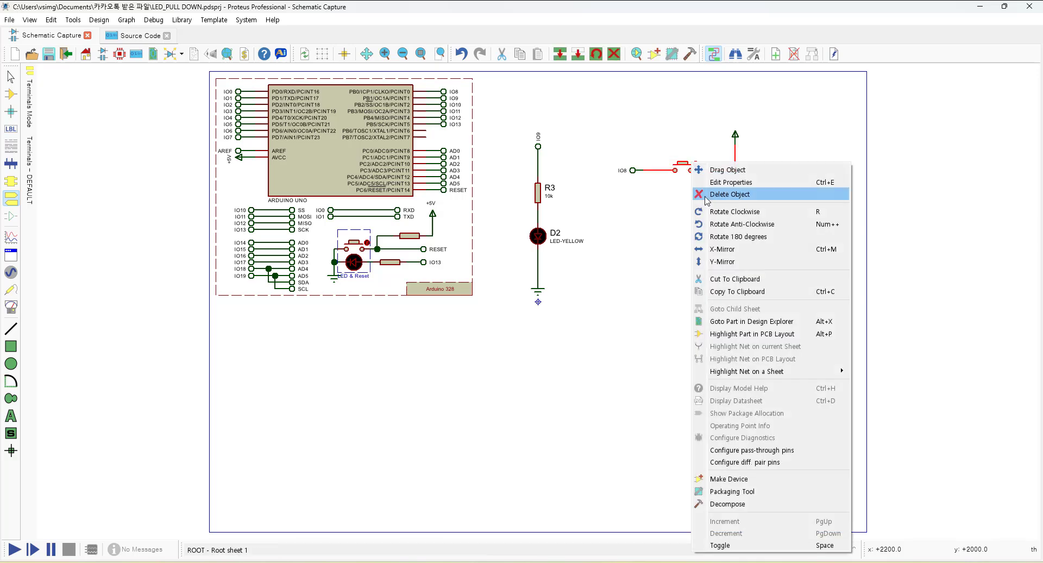
{"action": "left_click", "coordinate": [728, 183]}
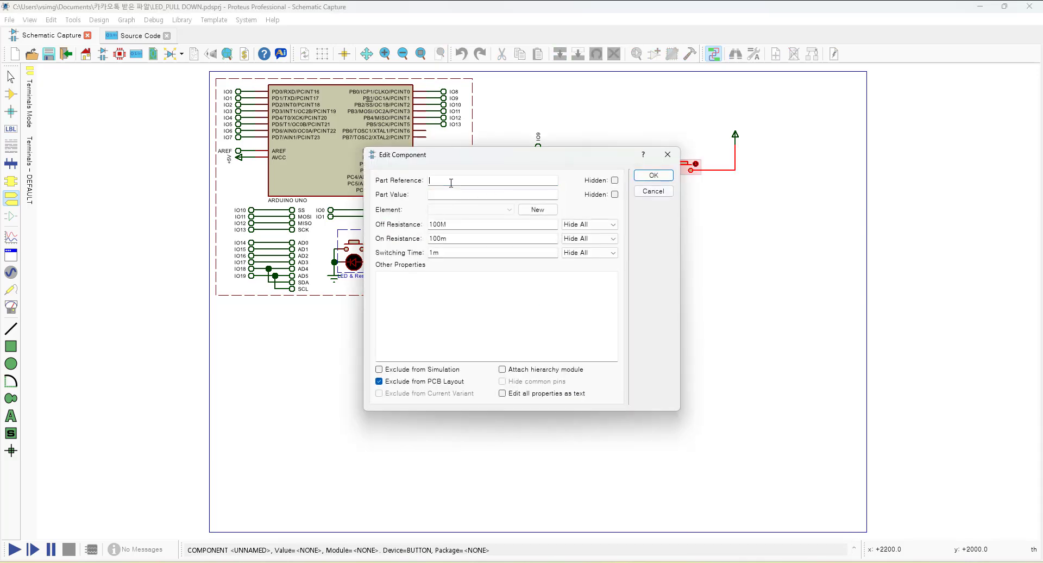
{"action": "left_click", "coordinate": [654, 175]}
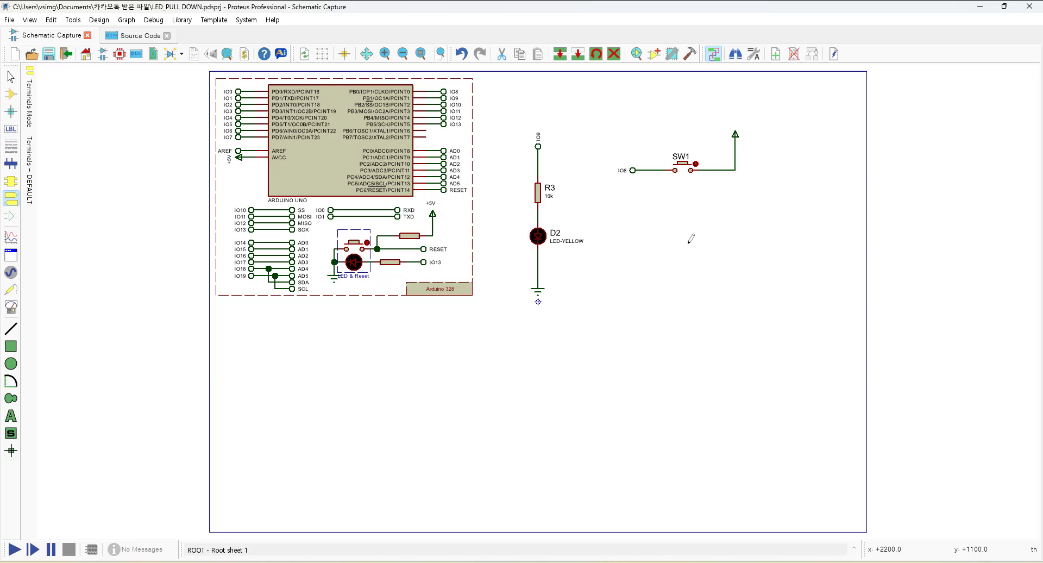
Make the IO9 terminal label horizontal and set its text height to 0.14in instead of following the global style.
{"action": "right_click", "coordinate": [540, 143]}
{"action": "left_click", "coordinate": [581, 163]}
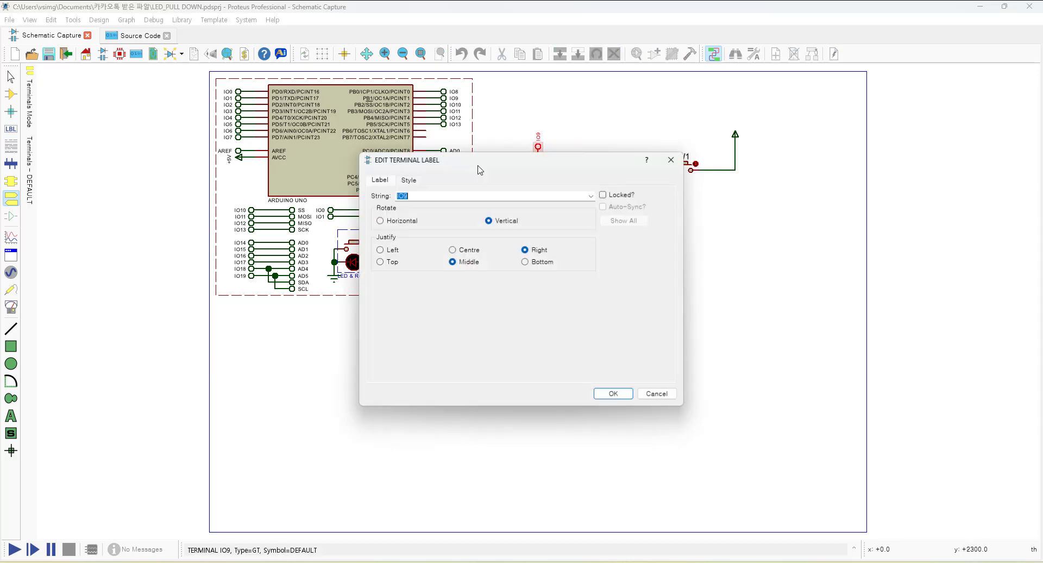
{"action": "left_click", "coordinate": [409, 180]}
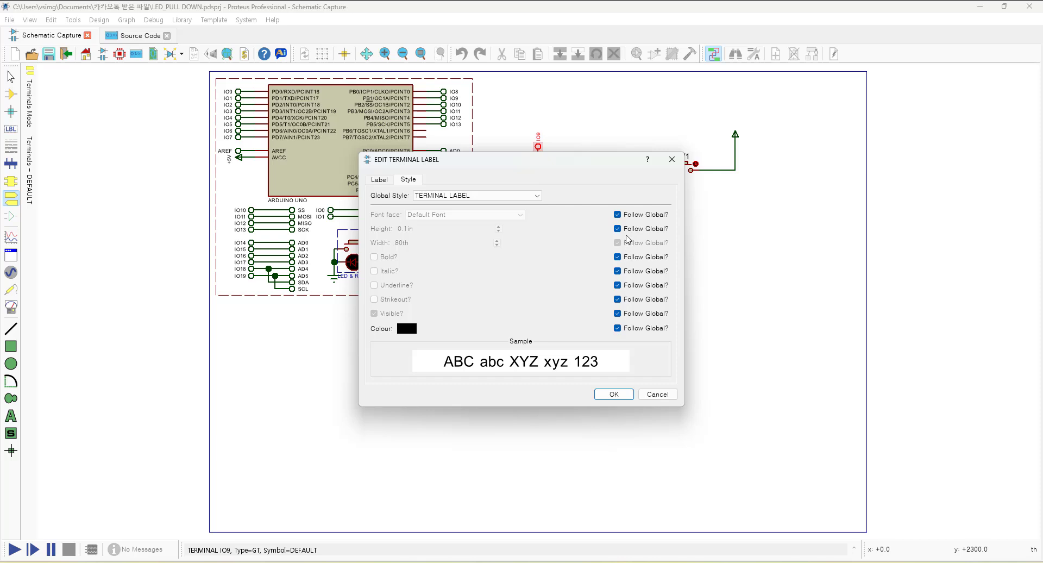
{"action": "left_click", "coordinate": [619, 229]}
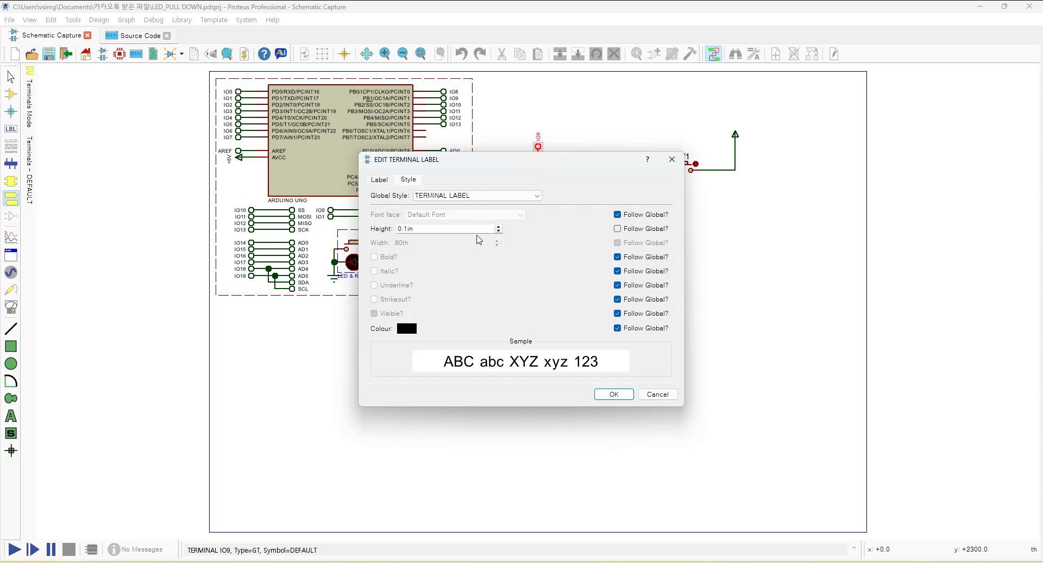
{"action": "left_click", "coordinate": [498, 226]}
{"action": "left_click", "coordinate": [498, 226]}
{"action": "left_click", "coordinate": [499, 226]}
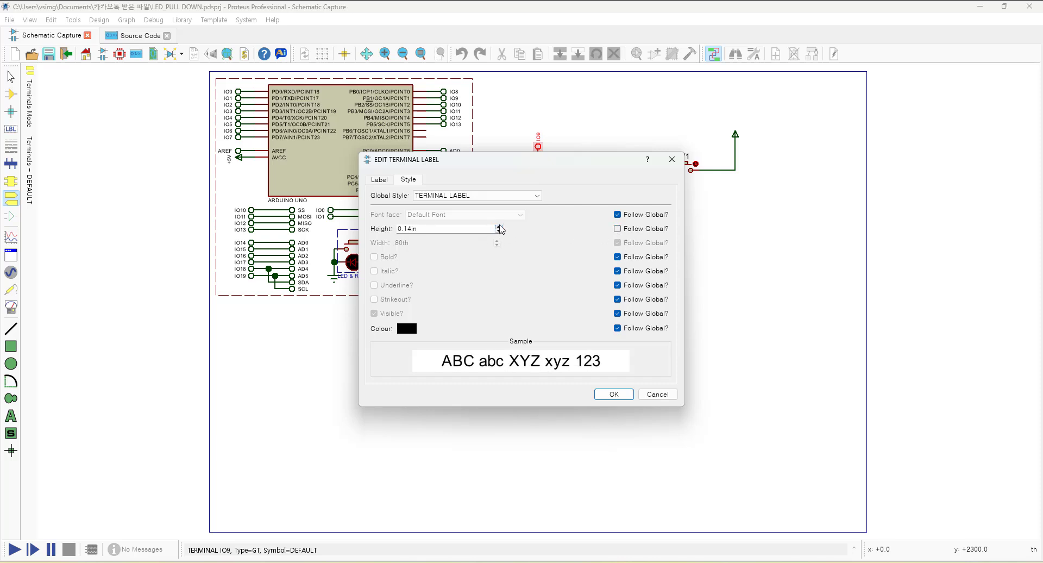
{"action": "left_click", "coordinate": [498, 226]}
{"action": "left_click", "coordinate": [604, 395]}
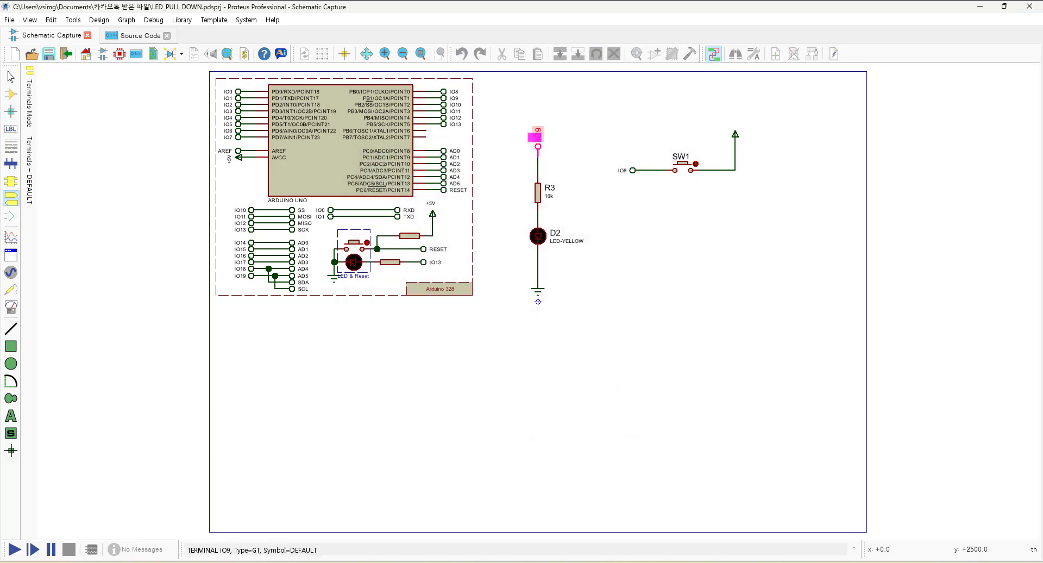
Override the global style of the IO8 terminal label and set its text height to 0.14in.
{"action": "right_click", "coordinate": [634, 169]}
{"action": "left_click", "coordinate": [667, 173]}
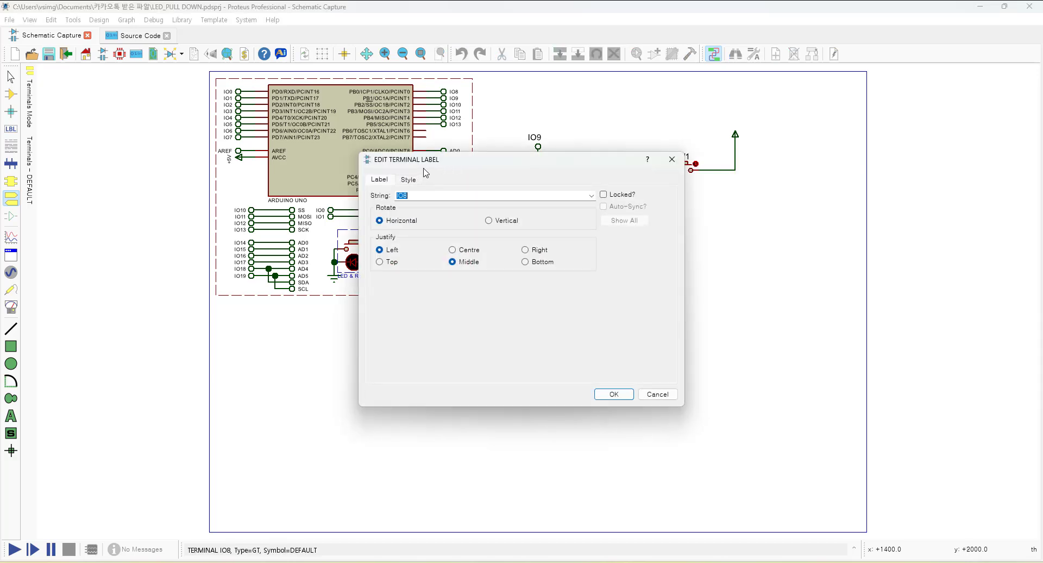
{"action": "left_click", "coordinate": [408, 179]}
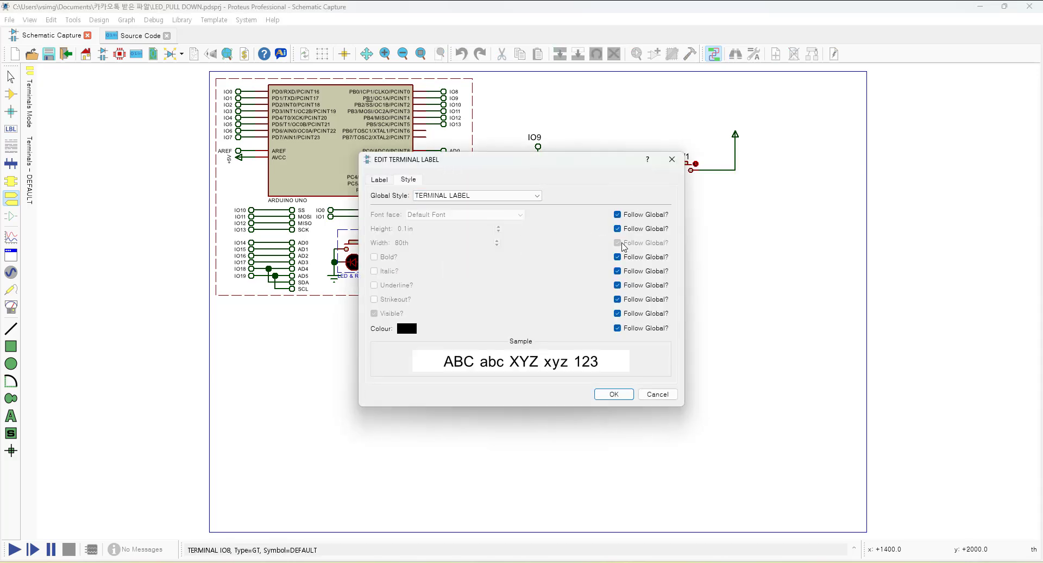
{"action": "left_click", "coordinate": [618, 229]}
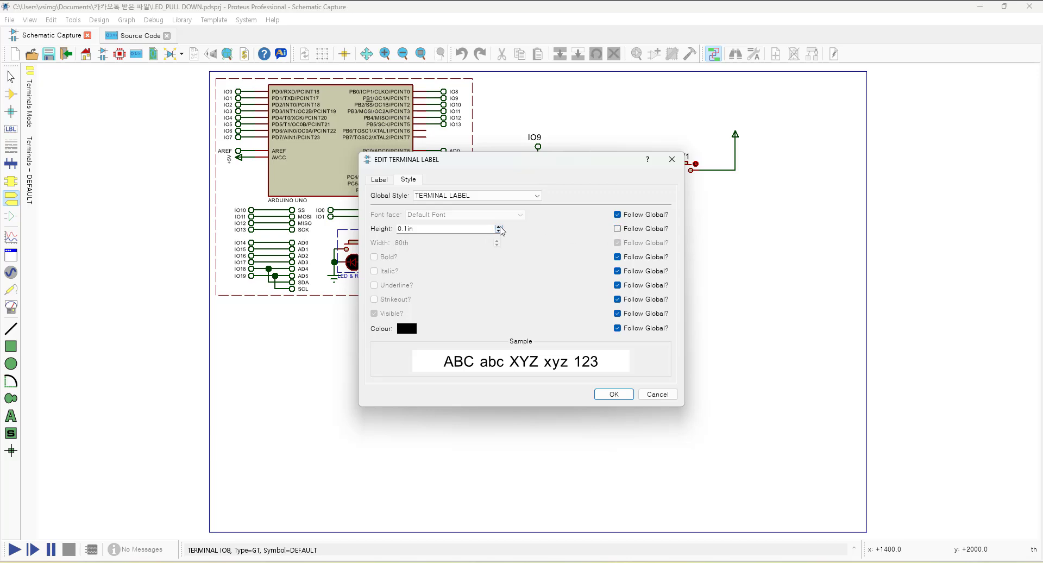
{"action": "left_click", "coordinate": [499, 226]}
{"action": "left_click", "coordinate": [499, 226]}
{"action": "left_click", "coordinate": [499, 227]}
{"action": "left_click", "coordinate": [498, 227]}
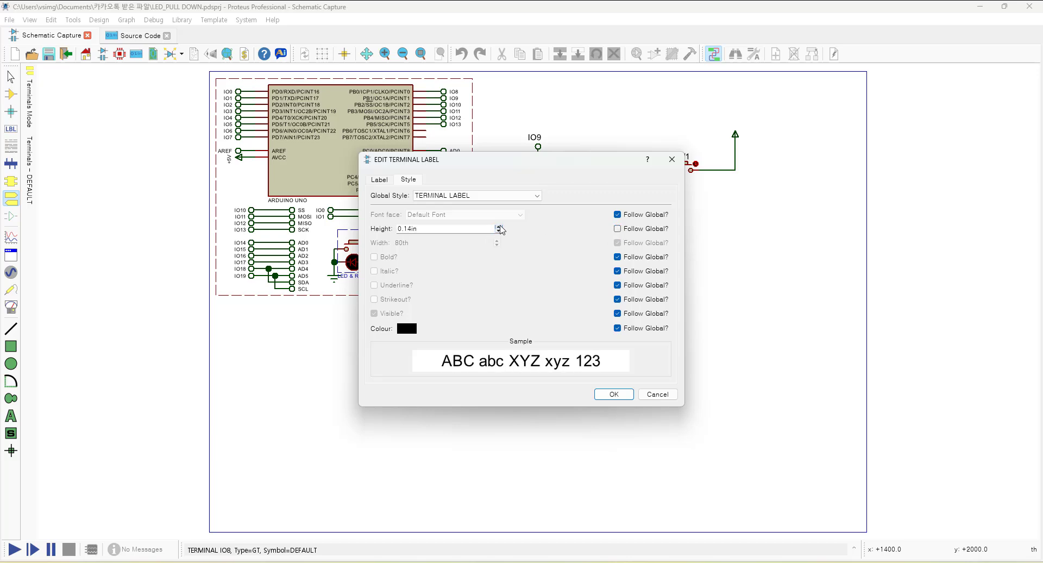
{"action": "left_click", "coordinate": [614, 394]}
{"action": "left_click", "coordinate": [664, 203]}
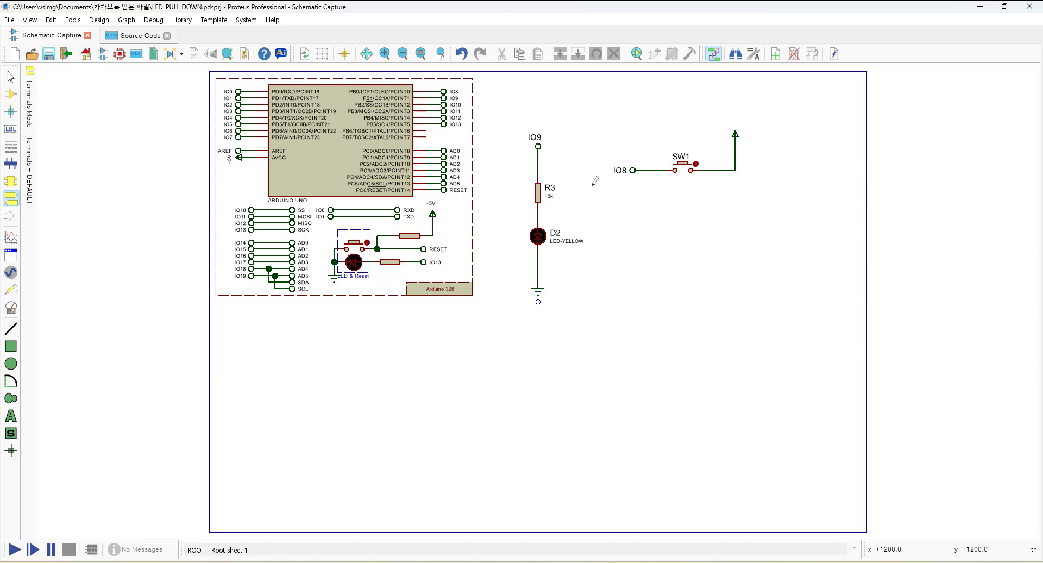
Set the resistance of R3 to 220.
{"action": "double_click", "coordinate": [538, 194]}
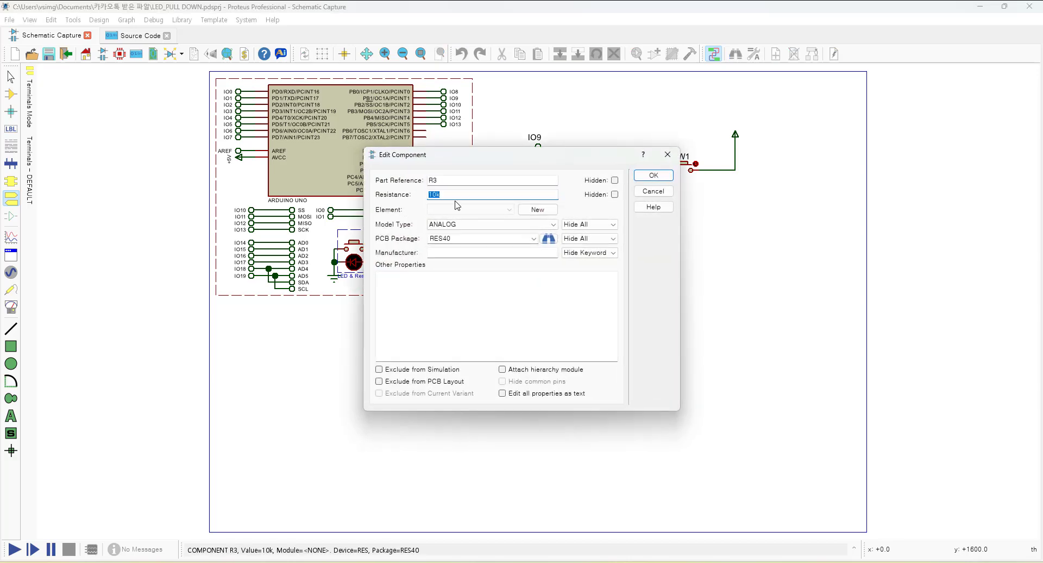
{"action": "type", "text": "220"}
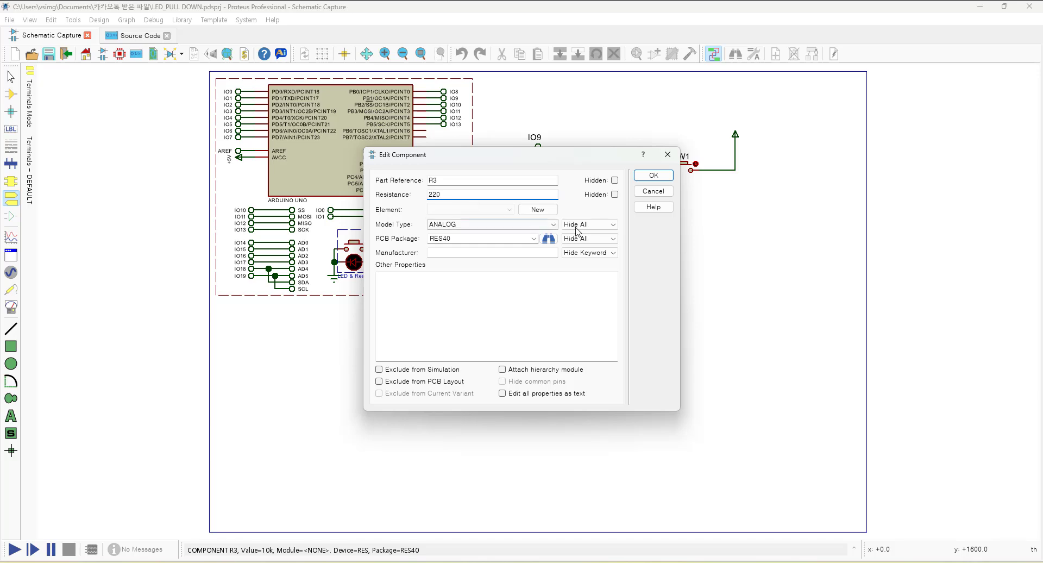
{"action": "left_click", "coordinate": [654, 177]}
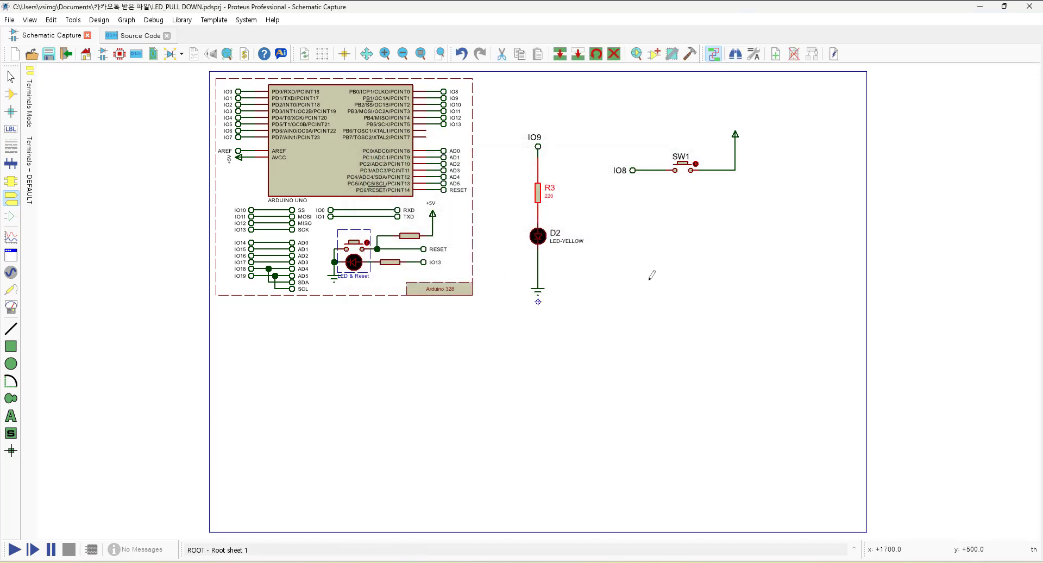
Set the text height of the global COMPONENT VALUE style to 0.14in.
{"action": "left_click", "coordinate": [201, 20]}
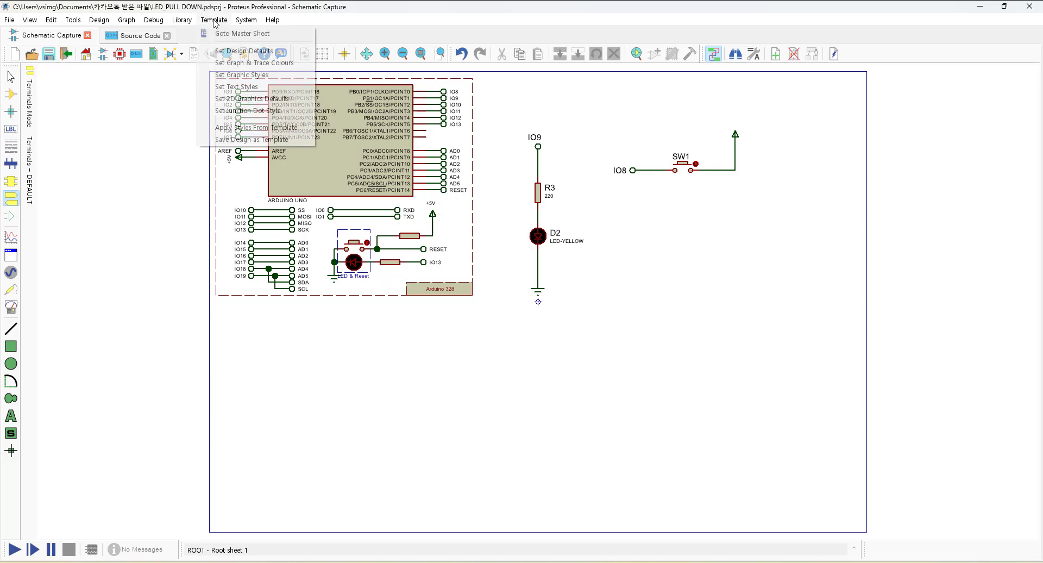
{"action": "left_click", "coordinate": [243, 87]}
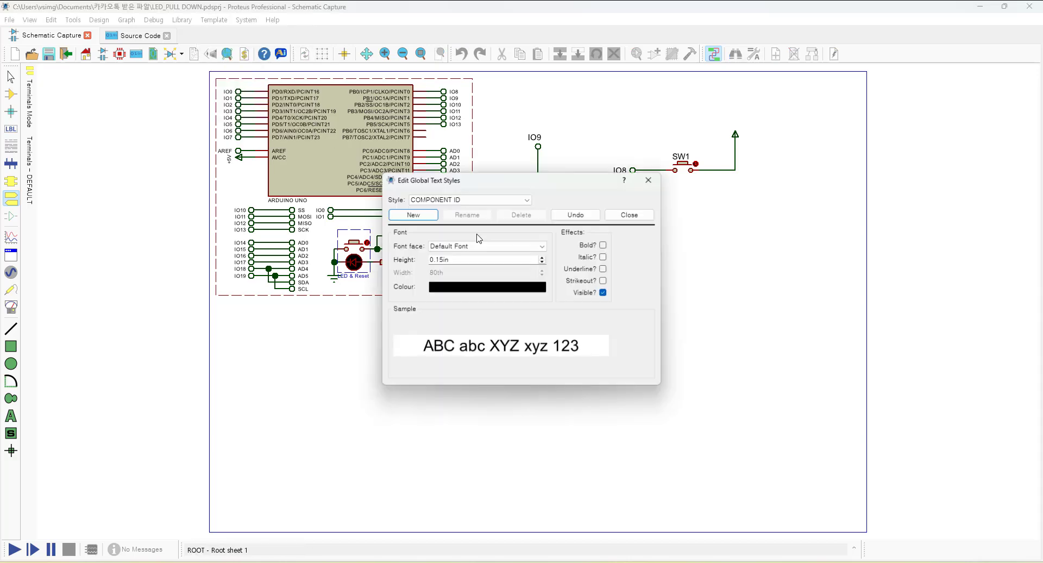
{"action": "left_click", "coordinate": [461, 200]}
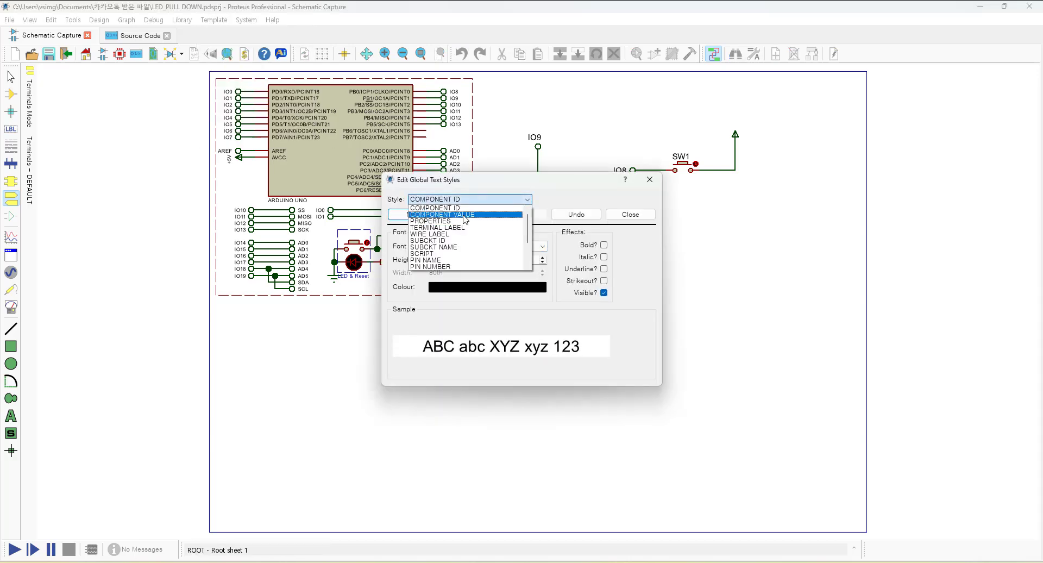
{"action": "left_click", "coordinate": [443, 214]}
{"action": "left_click", "coordinate": [543, 258]}
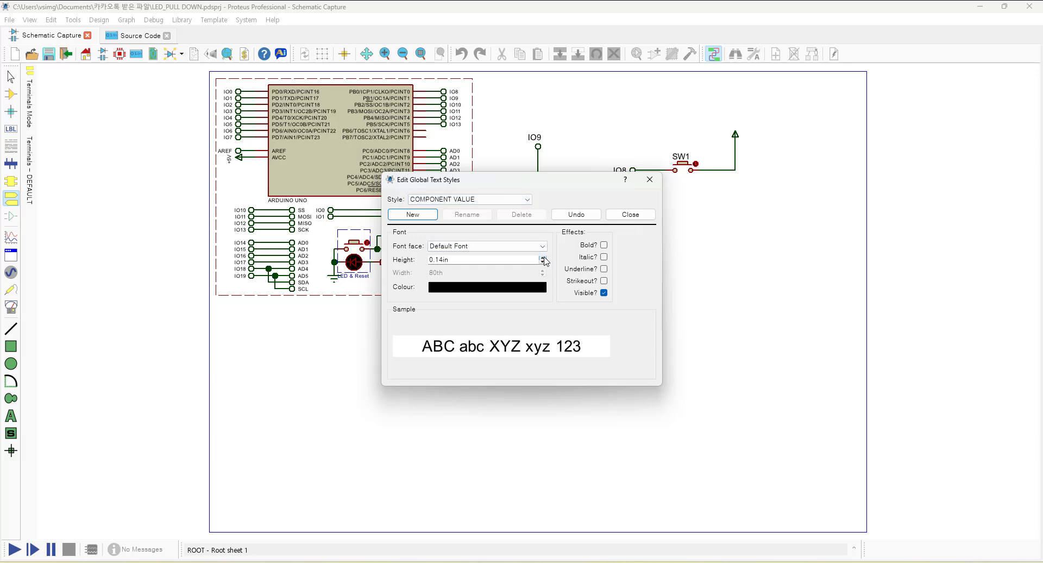
{"action": "left_click", "coordinate": [633, 215]}
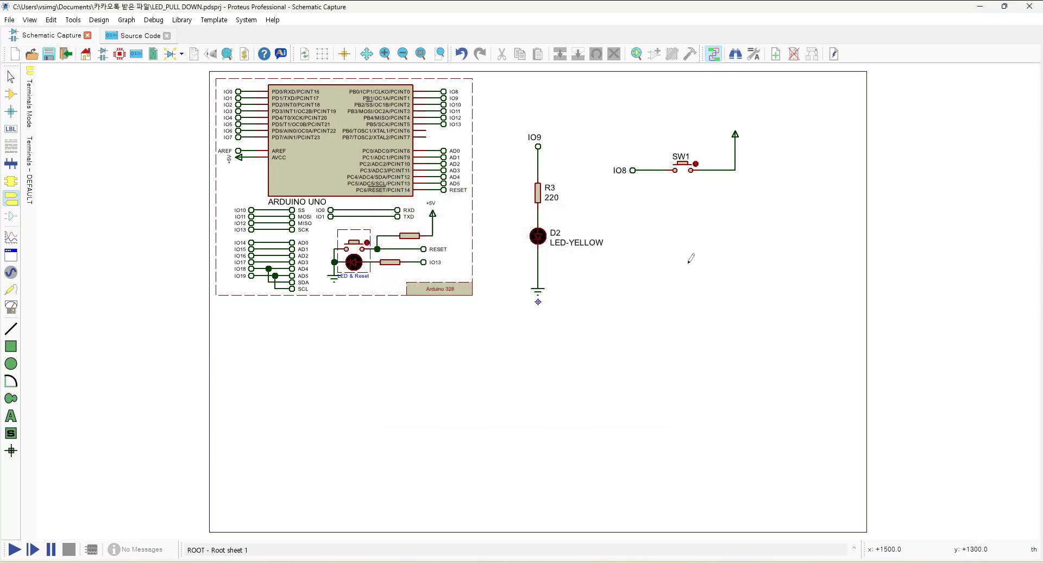
Check the main.ino source file, return to the schematic and show the ProPilot AI Assistant chat.
{"action": "left_click", "coordinate": [138, 36]}
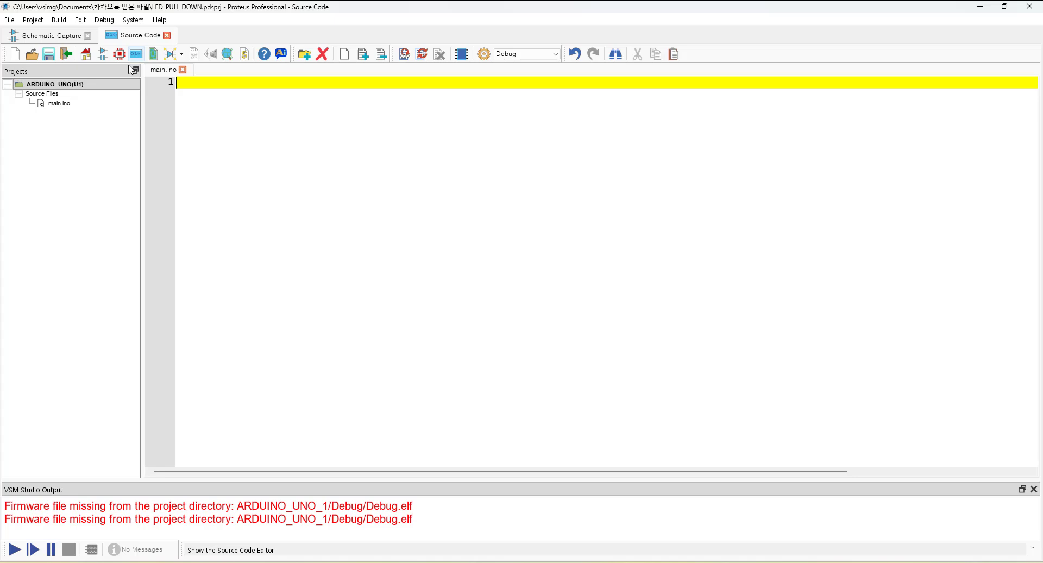
{"action": "left_click", "coordinate": [49, 38]}
{"action": "left_click", "coordinate": [280, 55]}
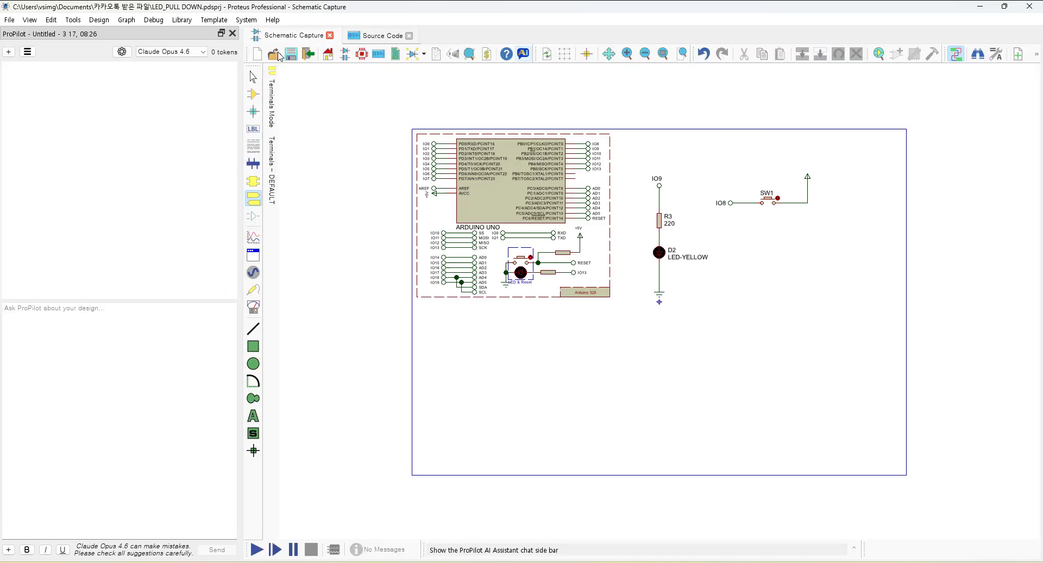
Send ProPilot the request "SW1 온 이면 D2 ON, SW1가 OFF 상태이면 D2 OFF 코드 작성".
{"action": "left_click", "coordinate": [95, 533]}
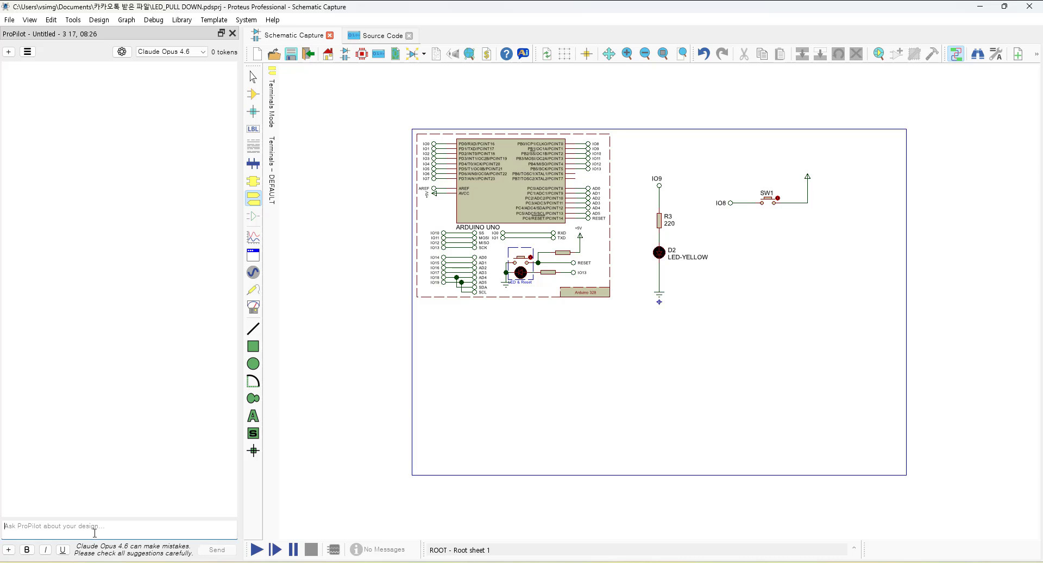
{"action": "type", "text": "SW1"}
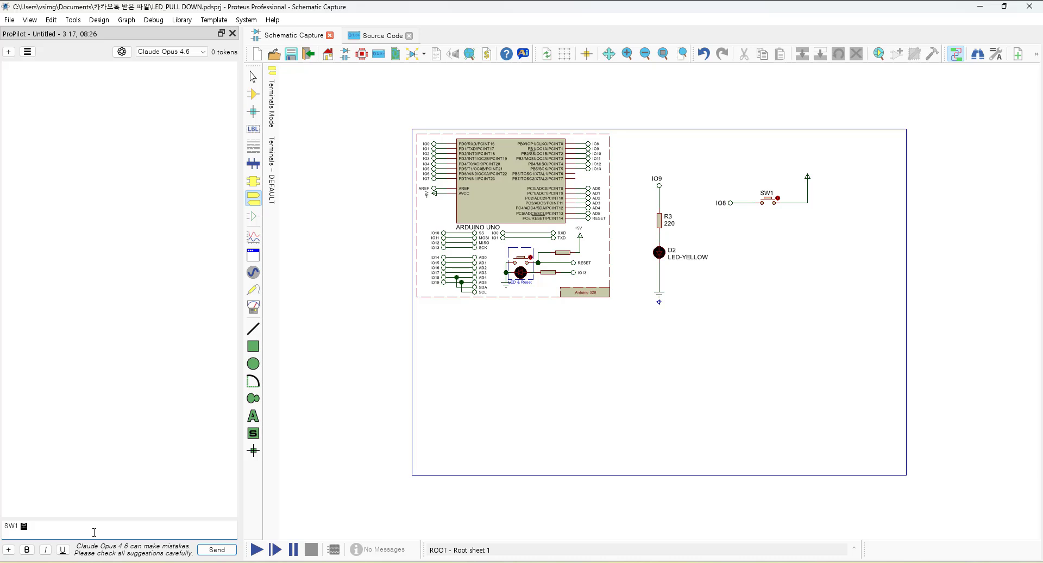
{"action": "type", "text": " 외이면"}
{"action": "key", "text": "Left"}
{"action": "key", "text": "Left"}
{"action": "key", "text": "Left"}
{"action": "key", "text": "BackSpace"}
{"action": "key", "text": "Right"}
{"action": "type", "text": "D2 ON"}
{"action": "type", "text": ", SW1"}
{"action": "type", "text": "가ㄴ"}
{"action": "type", "text": "ㅐㄹㄹ"}
{"action": "key", "text": "BackSpace"}
{"action": "key", "text": "BackSpace"}
{"action": "key", "text": "BackSpace"}
{"action": "type", "text": "OFF 상태이면"}
{"action": "type", "text": " D"}
{"action": "type", "text": "2 ㅐㄹㄹ"}
{"action": "key", "text": "BackSpace"}
{"action": "key", "text": "BackSpace"}
{"action": "key", "text": "BackSpace"}
{"action": "type", "text": "OFF 코드 작서"}
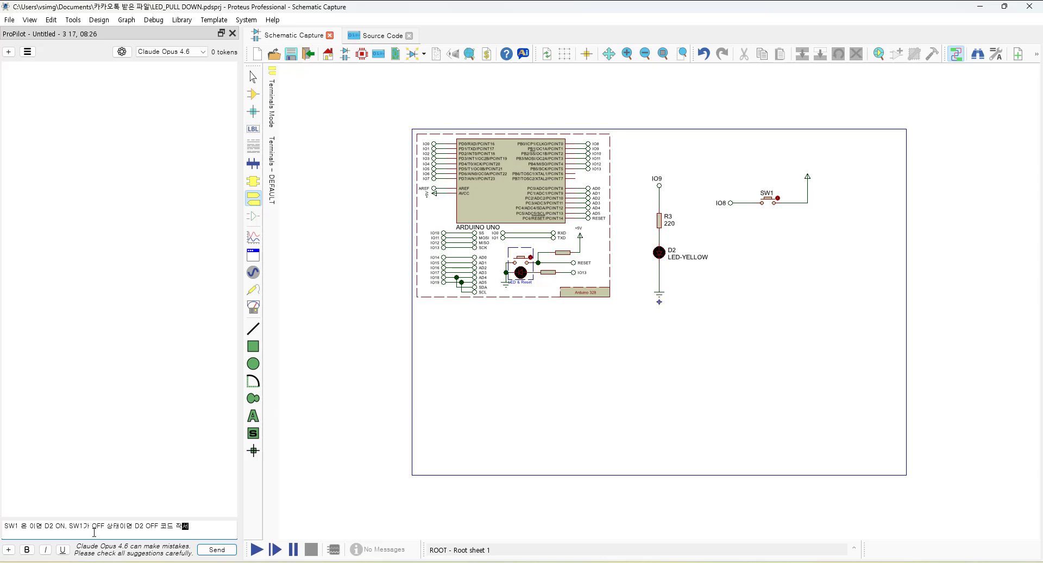
{"action": "left_click", "coordinate": [217, 549]}
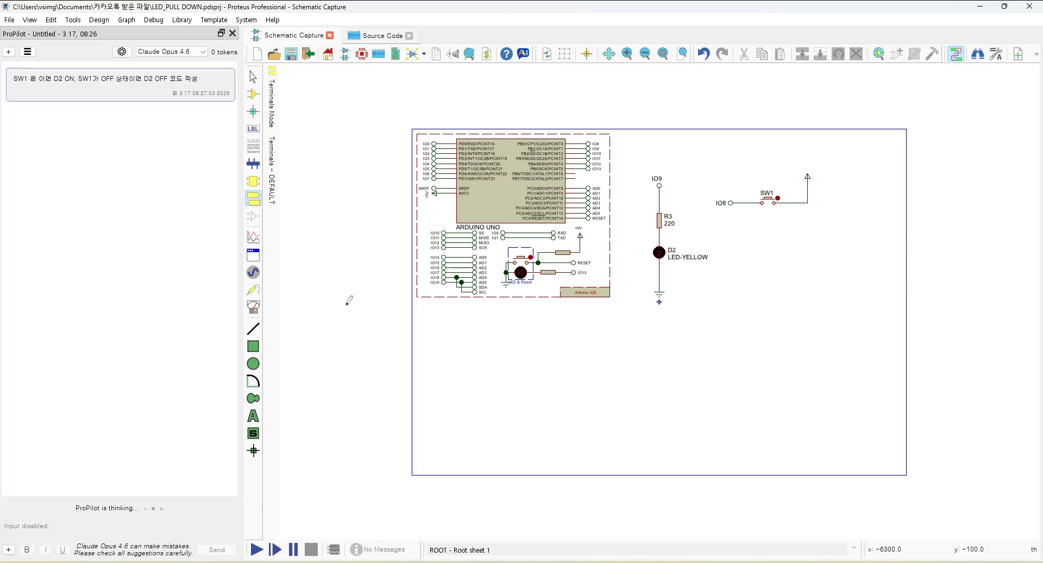
{"action": "scroll", "coordinate": [616, 230], "scroll_direction": "up", "scroll_amount": 2}
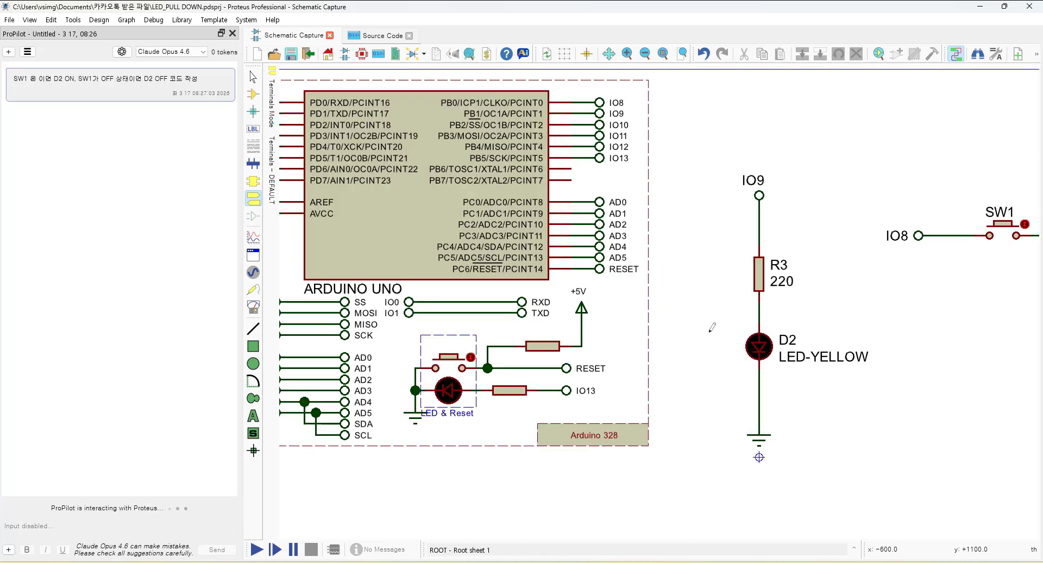
{"action": "scroll", "coordinate": [707, 320], "scroll_direction": "down", "scroll_amount": 1}
{"action": "left_click_drag", "start_coordinate": [789, 355], "coordinate": [748, 296]}
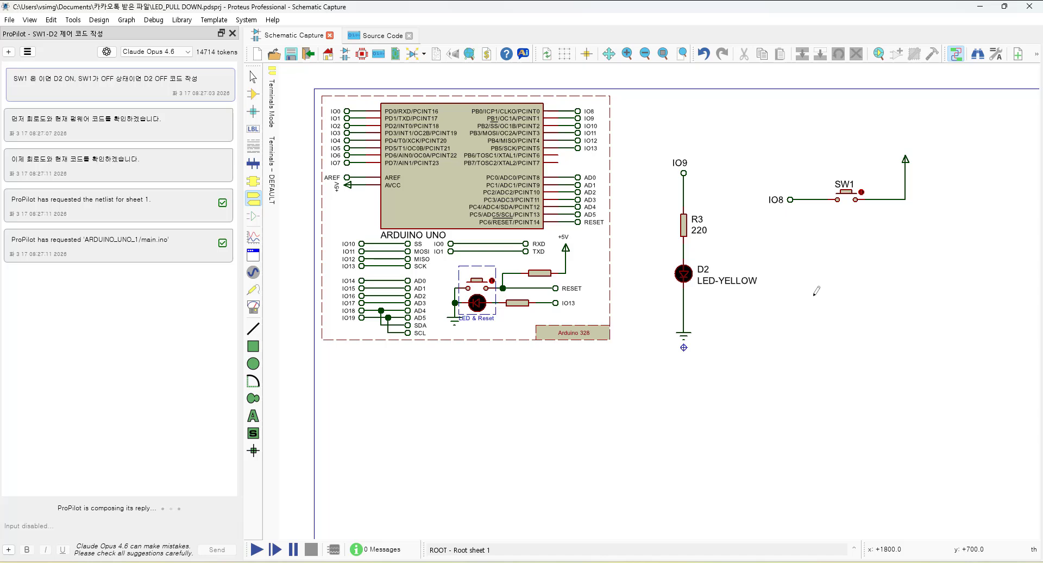
{"action": "scroll", "coordinate": [818, 289], "scroll_direction": "up", "scroll_amount": 3}
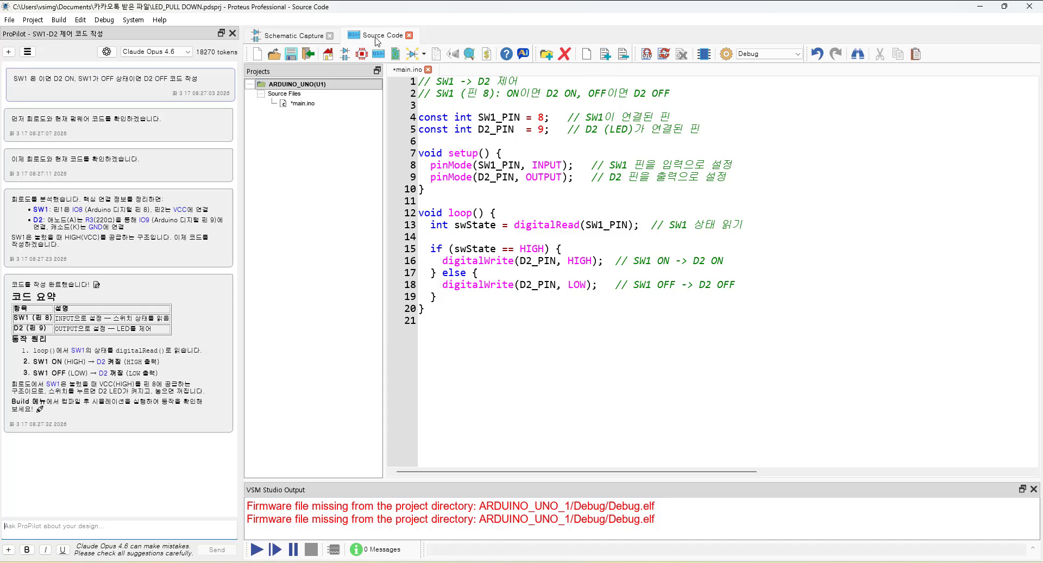
Show the main.ino code written by ProPilot and build the project.
{"action": "left_click", "coordinate": [300, 36]}
{"action": "left_click", "coordinate": [379, 35]}
{"action": "left_click", "coordinate": [646, 53]}
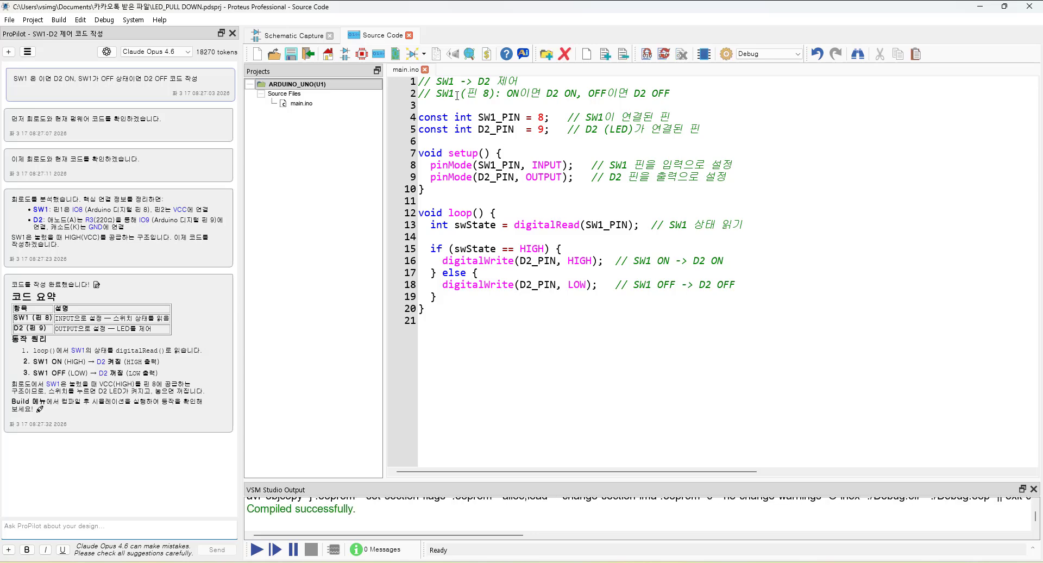
Run the simulation from the schematic, operate SW1 several times to test how D2 responds, and stop the simulation.
{"action": "left_click", "coordinate": [291, 36]}
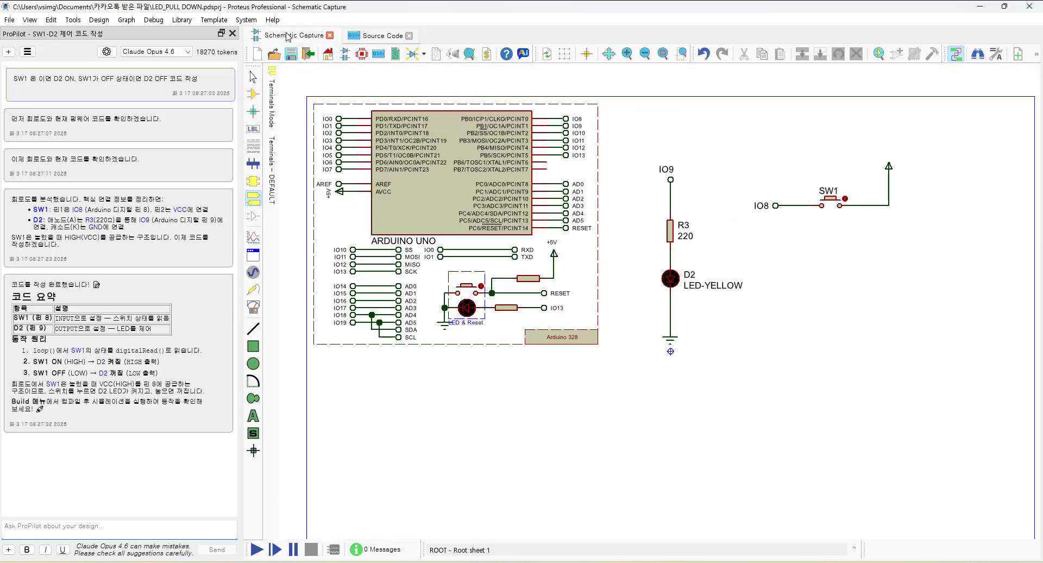
{"action": "left_click", "coordinate": [258, 551]}
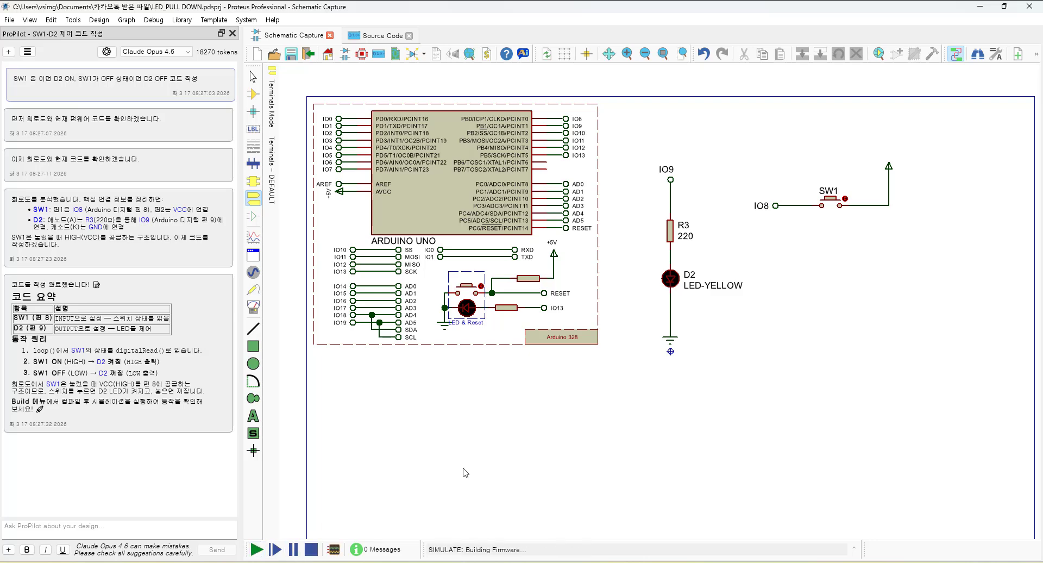
{"action": "left_click_drag", "start_coordinate": [601, 251], "coordinate": [626, 299]}
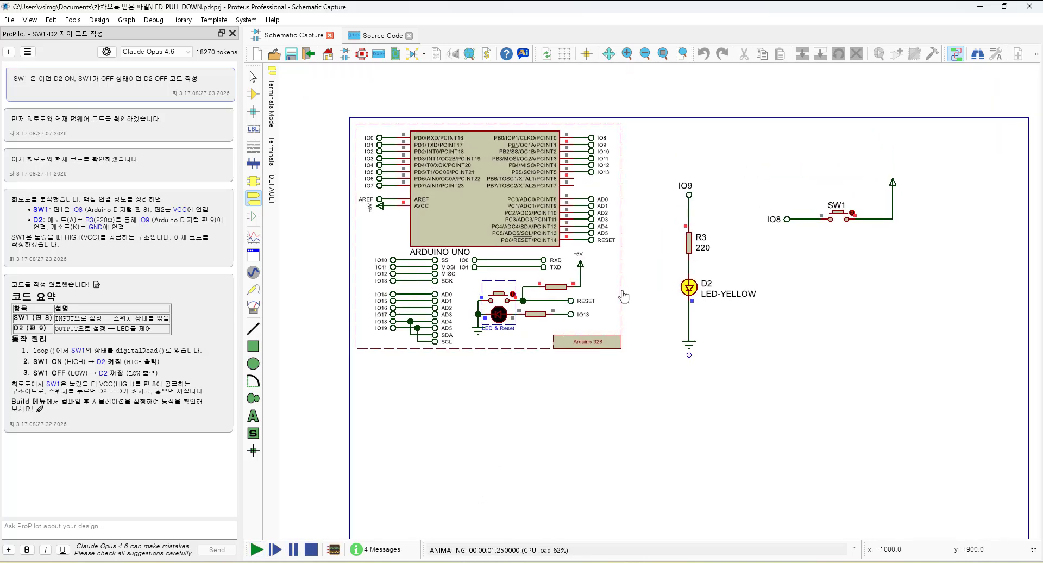
{"action": "left_click", "coordinate": [838, 218]}
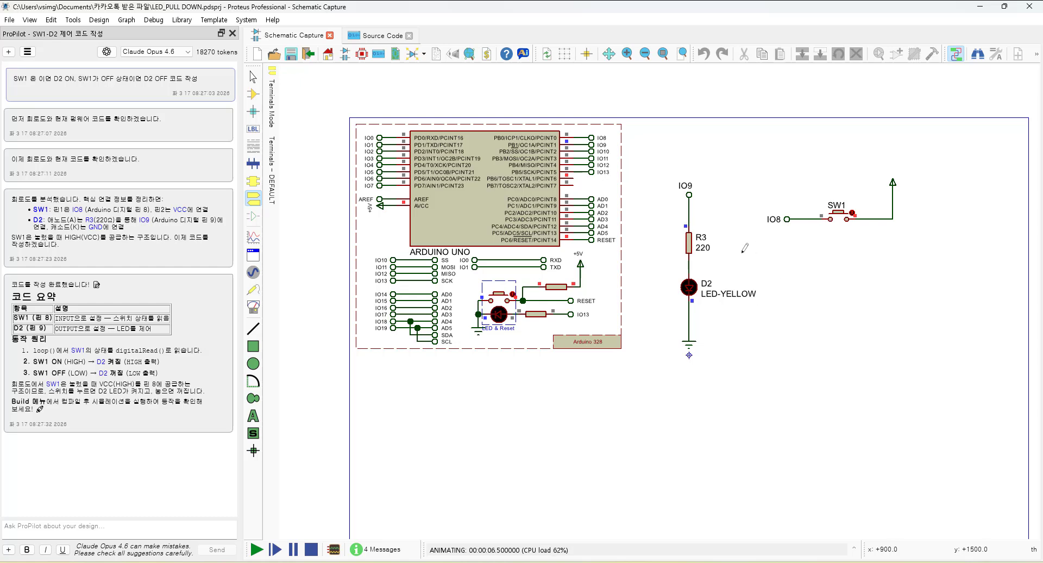
{"action": "left_click", "coordinate": [841, 223]}
{"action": "left_click", "coordinate": [842, 221]}
{"action": "left_click", "coordinate": [841, 221]}
{"action": "left_click", "coordinate": [842, 221]}
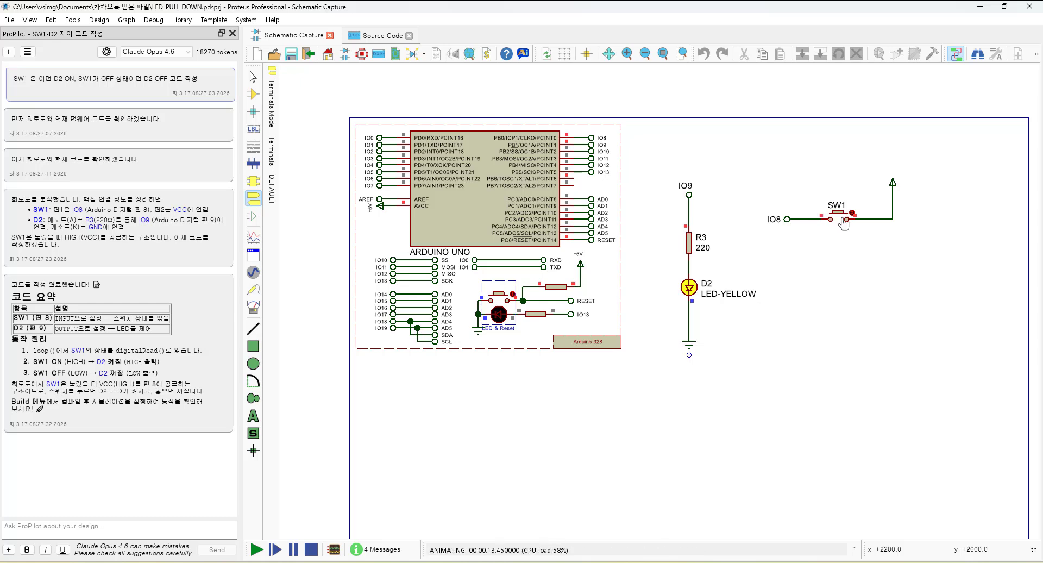
{"action": "left_click", "coordinate": [311, 549]}
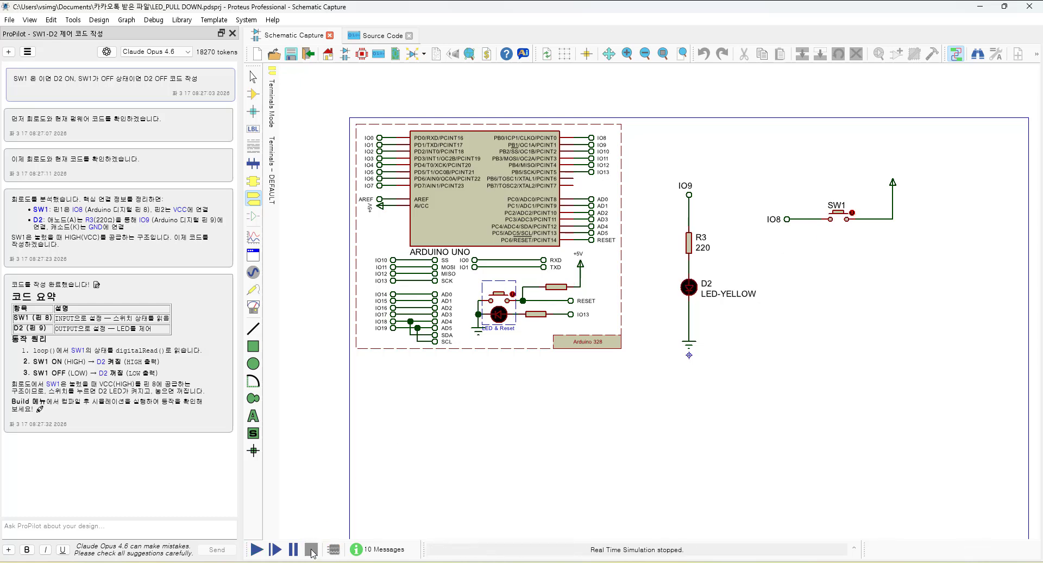
Send ProPilot the request "SW1가 OFF 상태일 때 D2가 점등되" and run the simulation from the schematic with the rewritten code.
{"action": "left_click", "coordinate": [87, 527]}
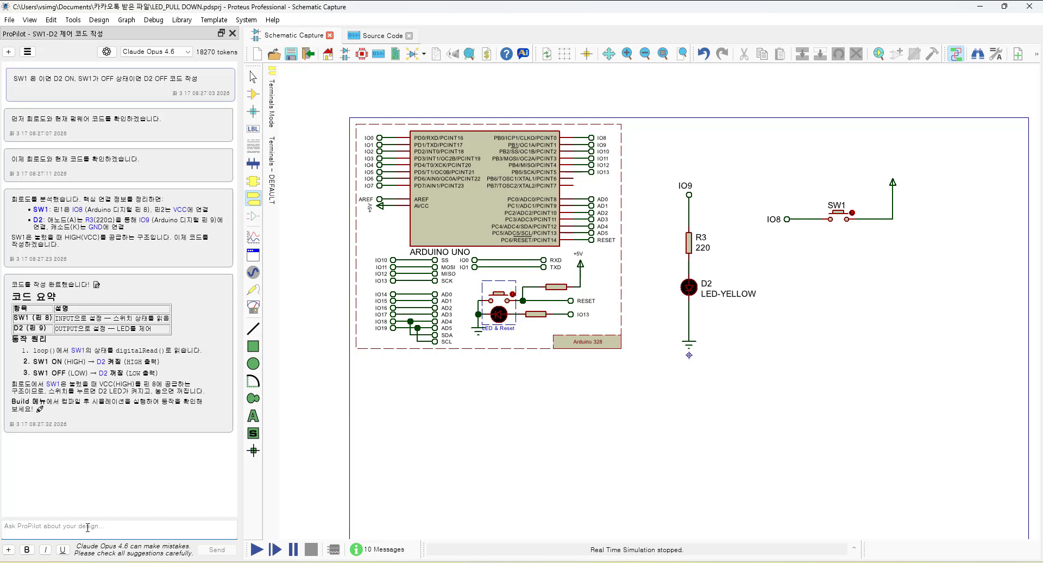
{"action": "type", "text": "SW1"}
{"action": "type", "text": "ㄱ"}
{"action": "type", "text": " O"}
{"action": "type", "text": "FF 상태"}
{"action": "type", "text": "이"}
{"action": "type", "text": " 때"}
{"action": "type", "text": " D1이 켜"}
{"action": "key", "text": "BackSpace"}
{"action": "key", "text": "BackSpace"}
{"action": "key", "text": "BackSpace"}
{"action": "key", "text": "BackSpace"}
{"action": "type", "text": "가꺼"}
{"action": "type", "text": "등되"}
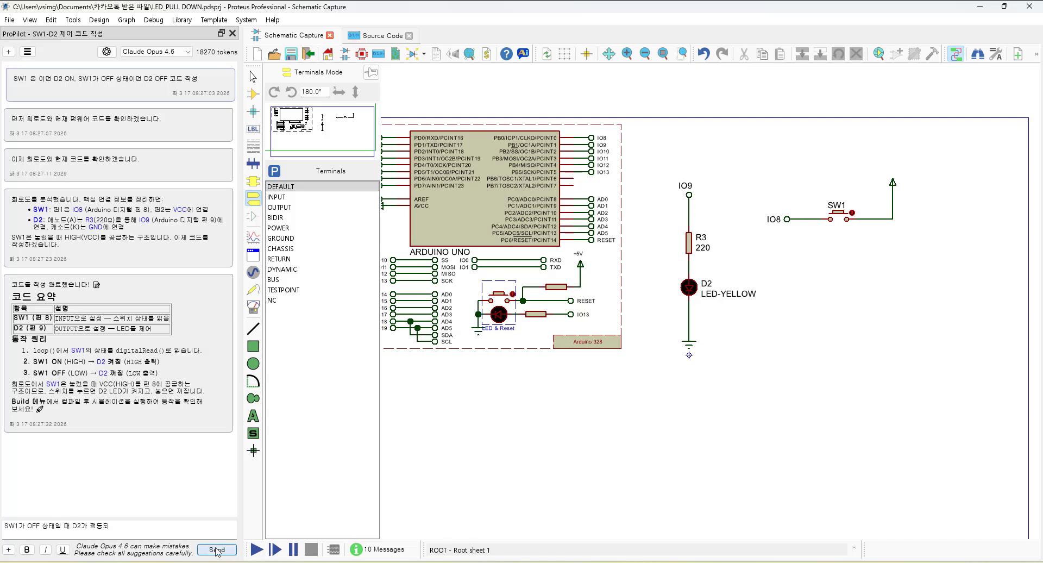
{"action": "left_click", "coordinate": [217, 551]}
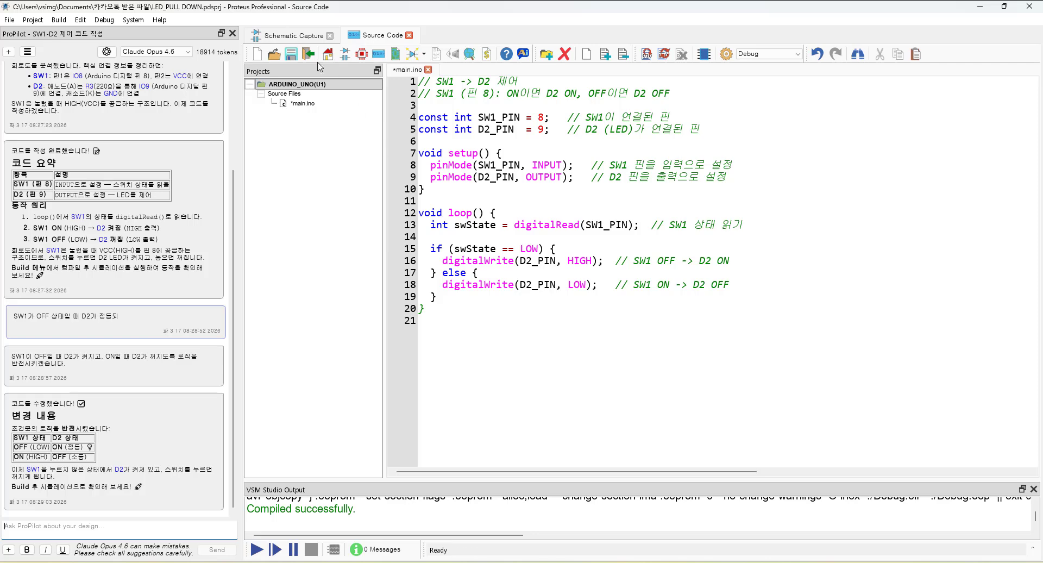
{"action": "left_click", "coordinate": [301, 36]}
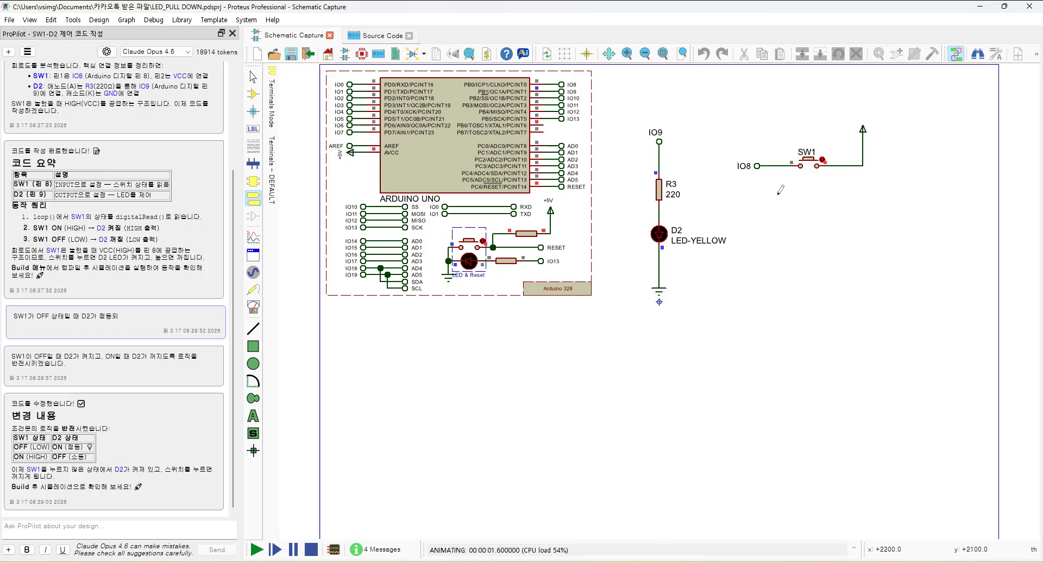
Send ProPilot the request "SW1이 ON 이면 D2가 점등되어야 하는데 SW1이 OFF 상태일 때에도 D2가 점등됨 코드 수정해줘".
{"action": "left_click", "coordinate": [143, 529]}
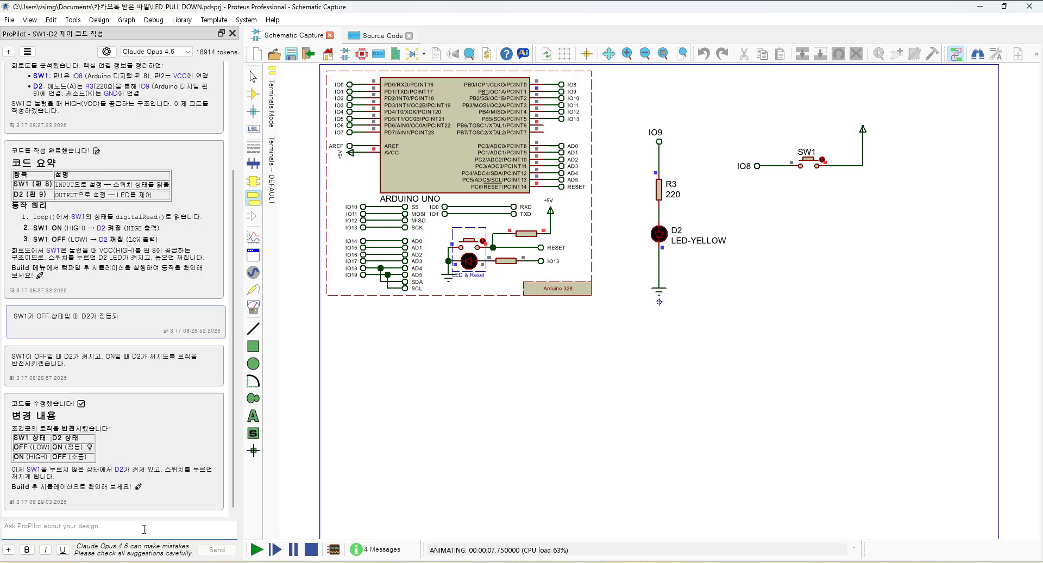
{"action": "type", "text": "SW"}
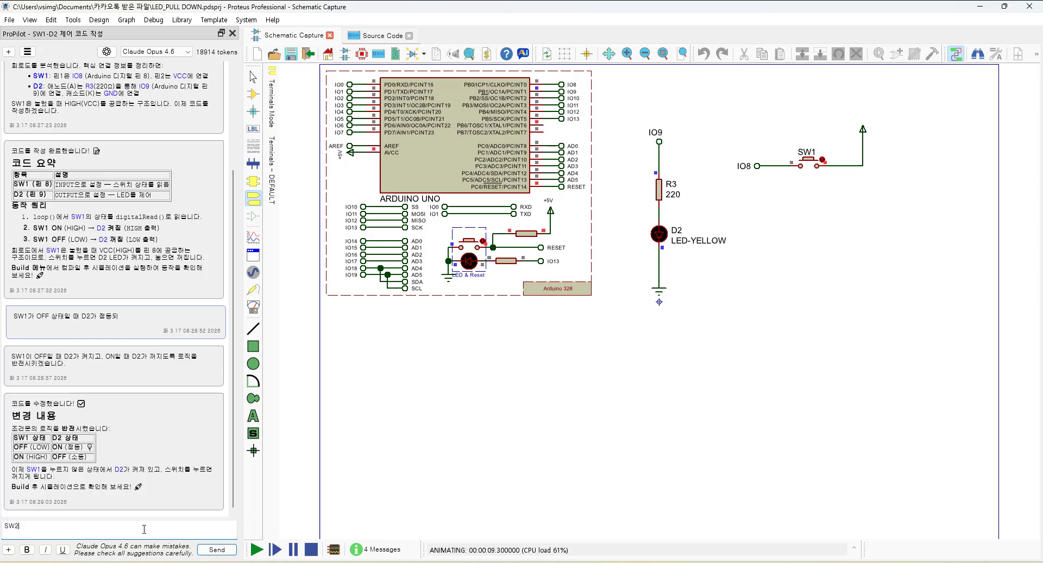
{"action": "type", "text": "1이"}
{"action": "type", "text": "ㅎ"}
{"action": "key", "text": "BackSpace"}
{"action": "type", "text": "ON 이면 D"}
{"action": "type", "text": "2RK W"}
{"action": "type", "text": "가 점등되어야"}
{"action": "type", "text": " 하는"}
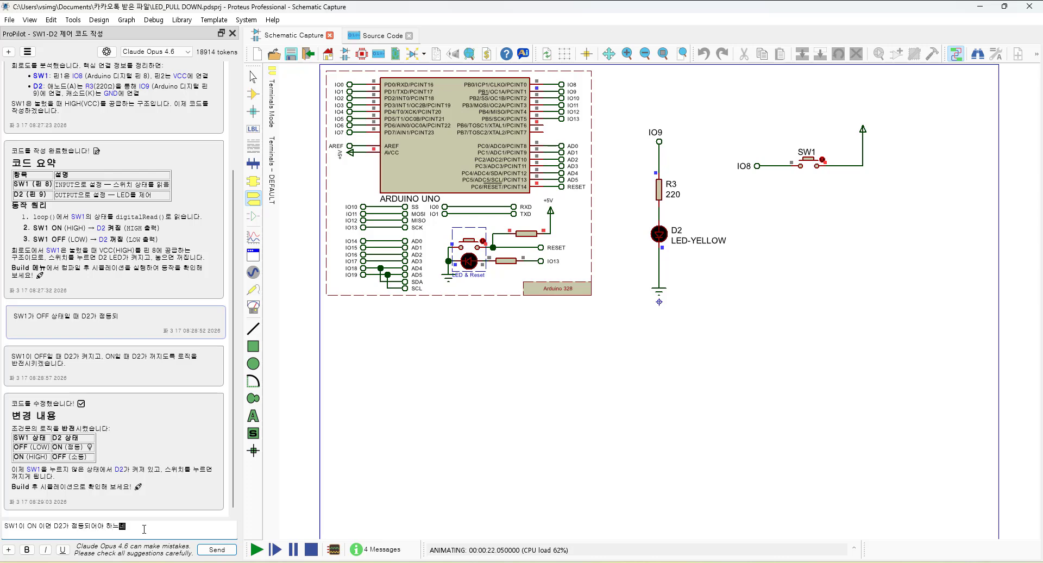
{"action": "type", "text": "데 "}
{"action": "type", "text": "SW"}
{"action": "type", "text": "1이 OFF 상"}
{"action": "type", "text": "태일 ㄸ"}
{"action": "type", "text": "때 D2가"}
{"action": "type", "text": " 점등되"}
{"action": "type", "text": "에"}
{"action": "type", "text": "도"}
{"action": "key", "text": "BackSpace"}
{"action": "type", "text": "도 D2가 점등됨 코드 수정해"}
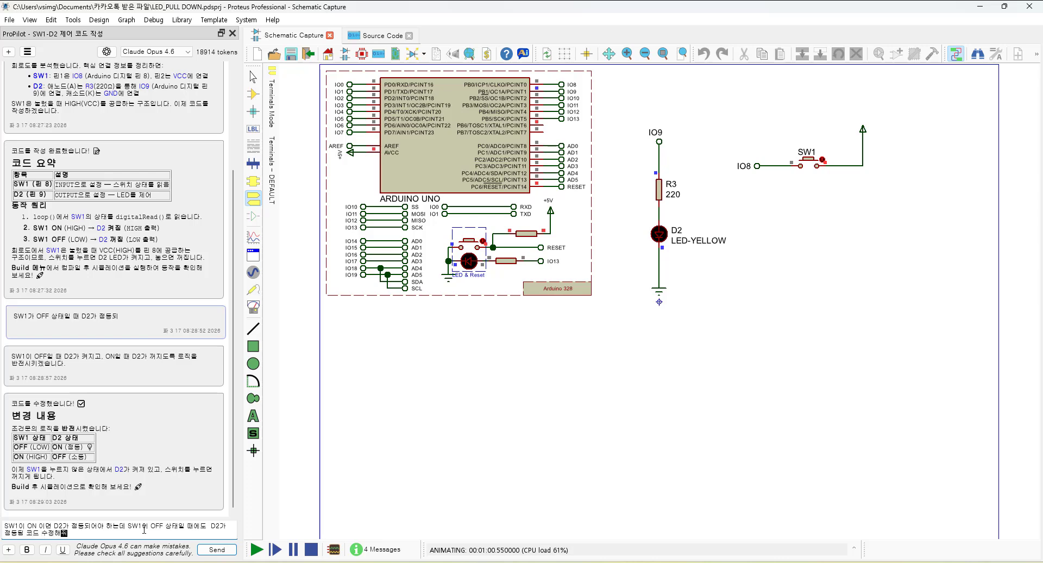
{"action": "type", "text": "줘"}
{"action": "left_click", "coordinate": [232, 550]}
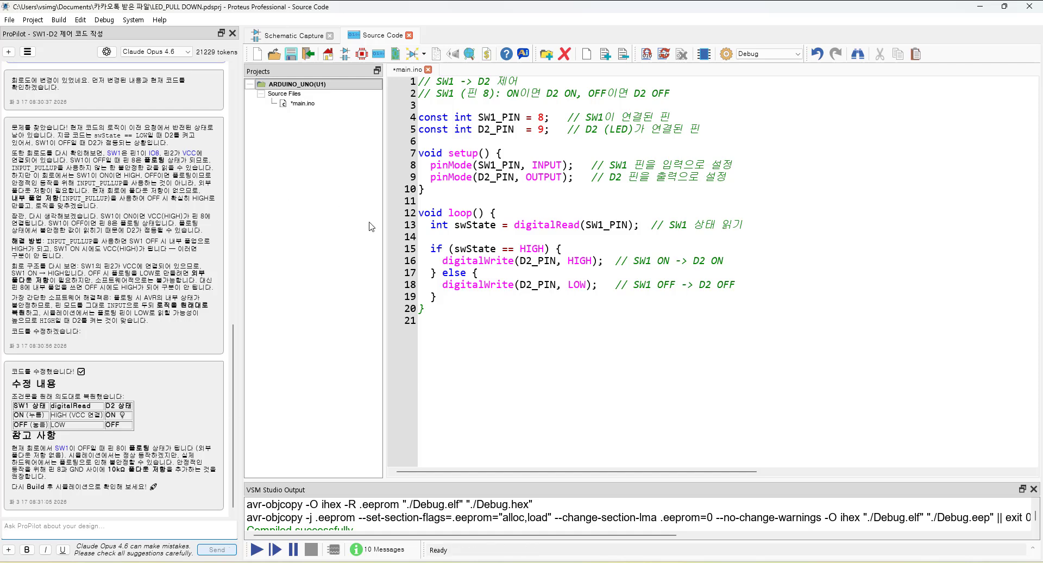
Run the simulation from the schematic with the revised code, operate SW1 to check how D2 responds, and stop it.
{"action": "left_click", "coordinate": [294, 35]}
{"action": "left_click", "coordinate": [259, 551]}
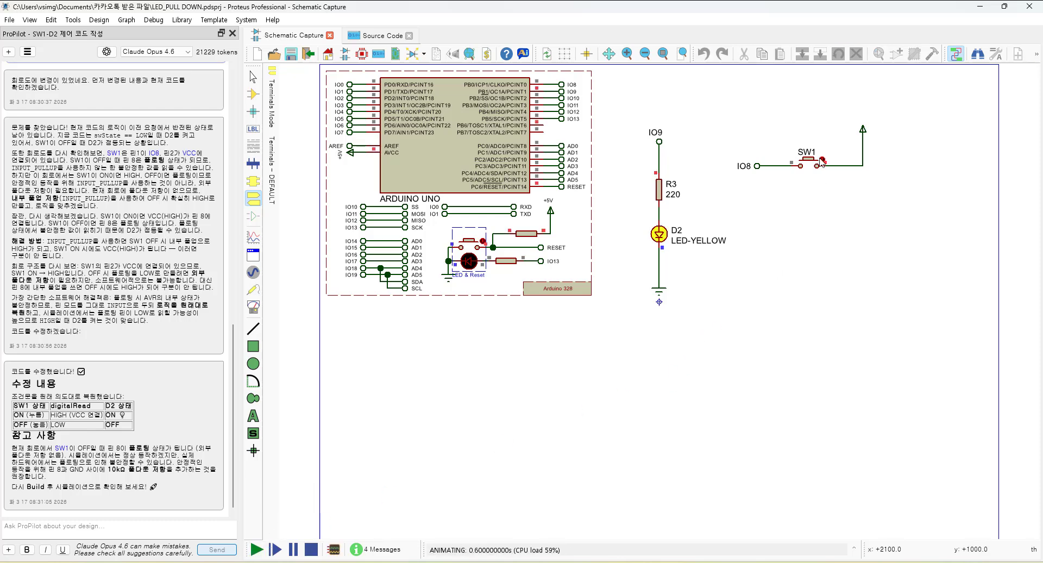
{"action": "left_click", "coordinate": [466, 246]}
{"action": "left_click", "coordinate": [805, 166]}
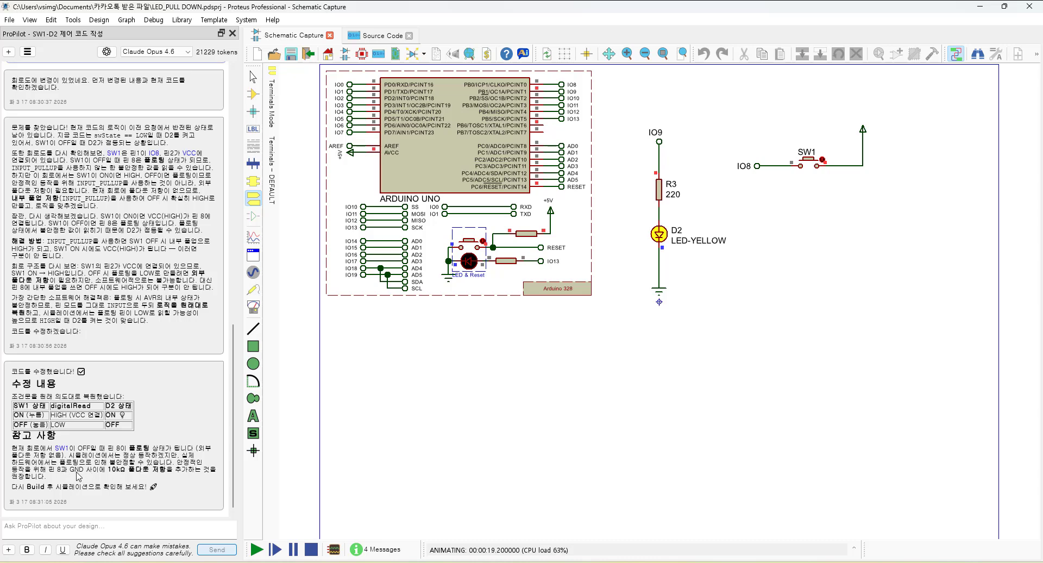
{"action": "left_click", "coordinate": [311, 550]}
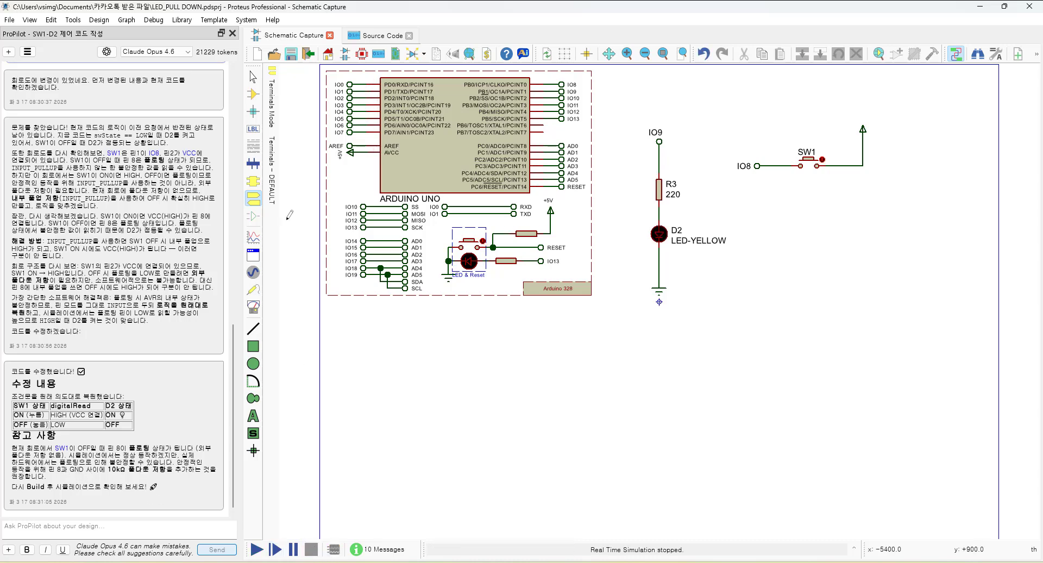
Place a 10k resistor vertically below the wire between IO8 and SW1 and wire its upper end to that connection.
{"action": "left_click", "coordinate": [253, 94]}
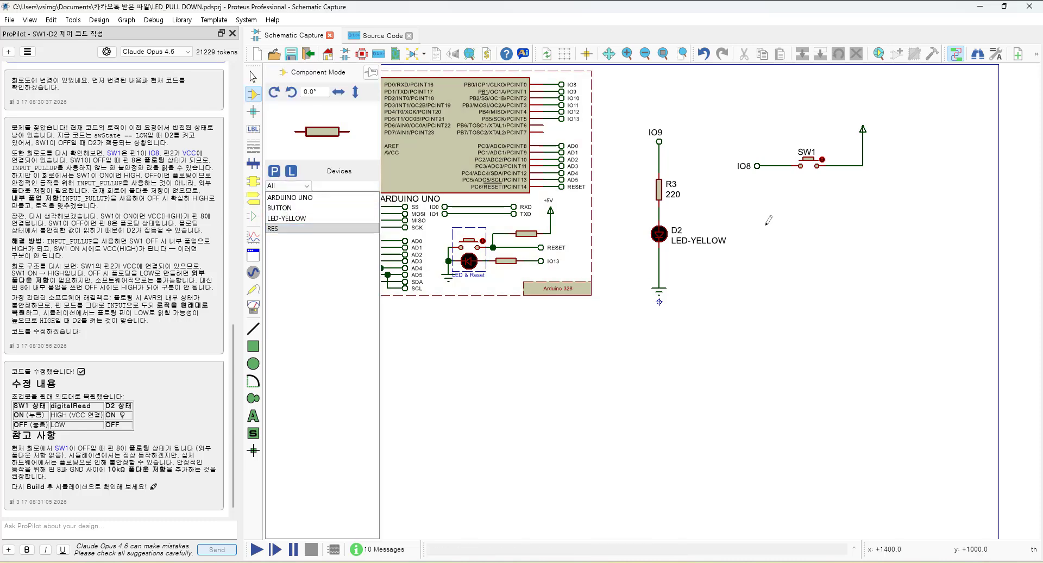
{"action": "key", "text": "KP_Add"}
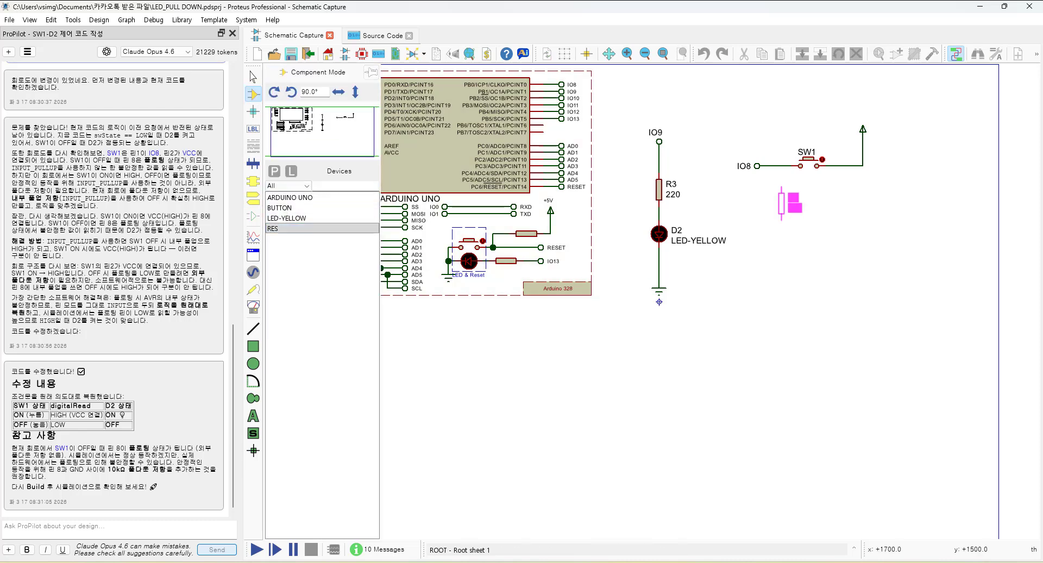
{"action": "left_click", "coordinate": [781, 202]}
{"action": "left_click", "coordinate": [781, 185]}
{"action": "left_click", "coordinate": [781, 166]}
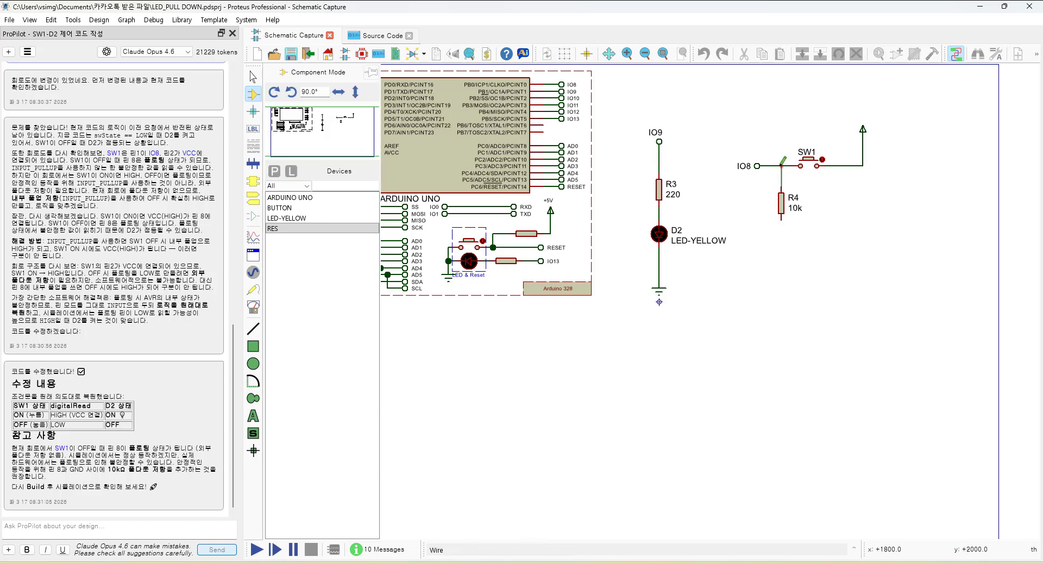
Place a ground terminal below the 10k resistor and wire it to the resistor's lower end.
{"action": "left_click", "coordinate": [253, 199]}
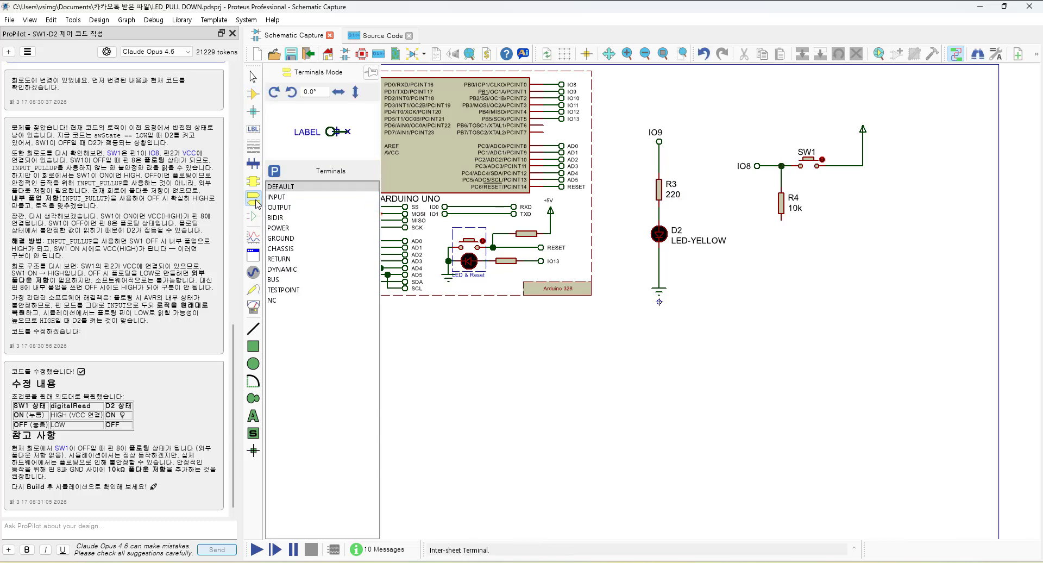
{"action": "left_click", "coordinate": [281, 238]}
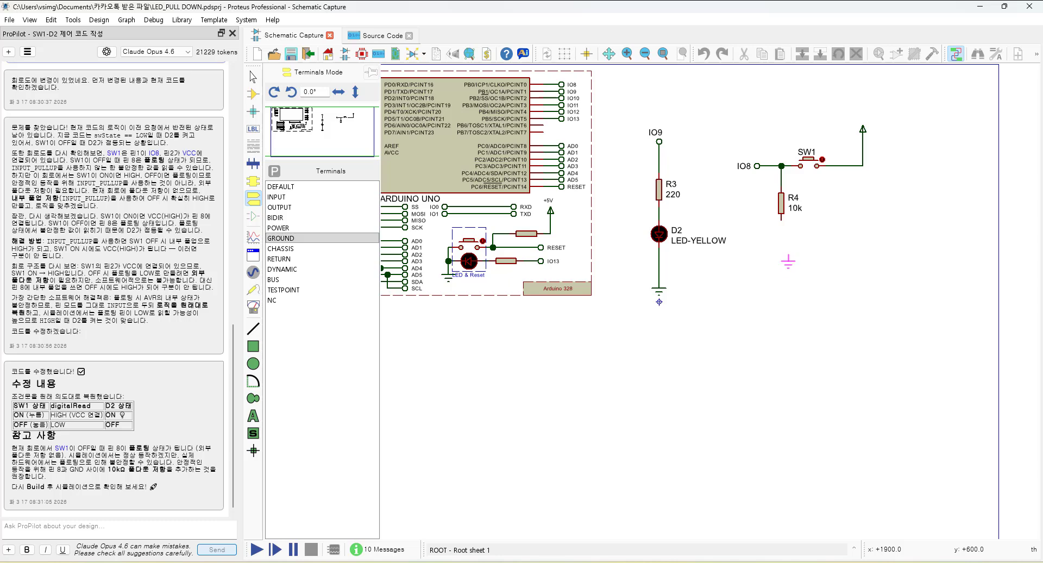
{"action": "left_click", "coordinate": [781, 256]}
{"action": "left_click", "coordinate": [781, 258]}
{"action": "left_click", "coordinate": [781, 218]}
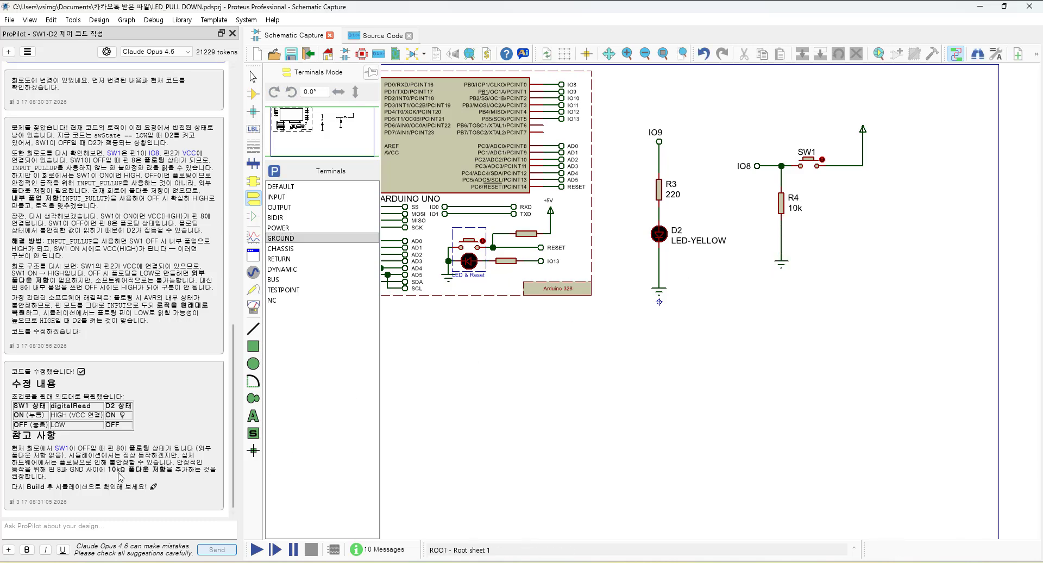
Simulate the circuit with the pull-down resistor, operate SW1 repeatedly to test D2, and stop the simulation.
{"action": "left_click", "coordinate": [257, 549]}
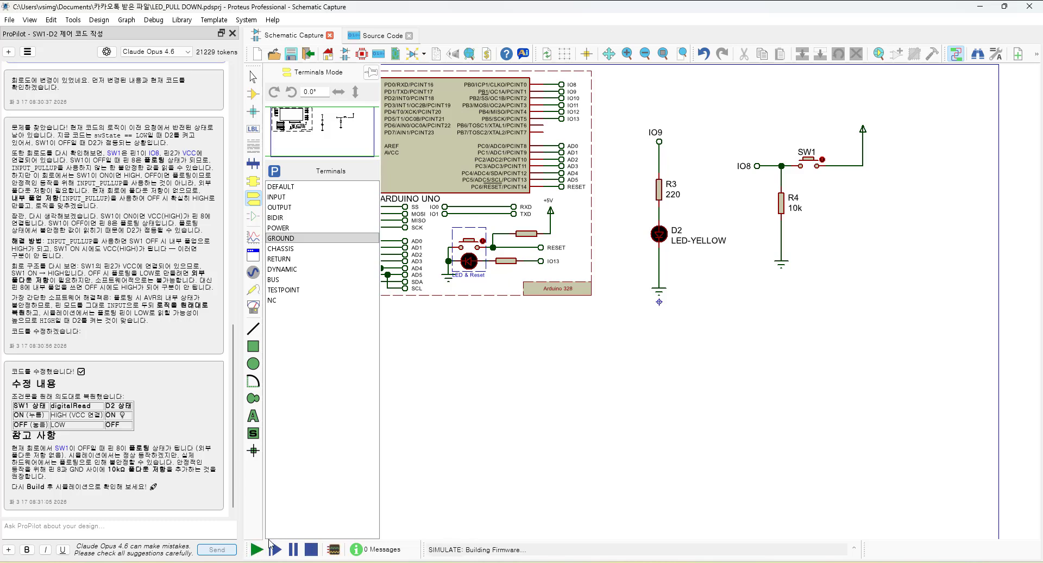
{"action": "left_click", "coordinate": [810, 166]}
{"action": "left_click", "coordinate": [811, 169]}
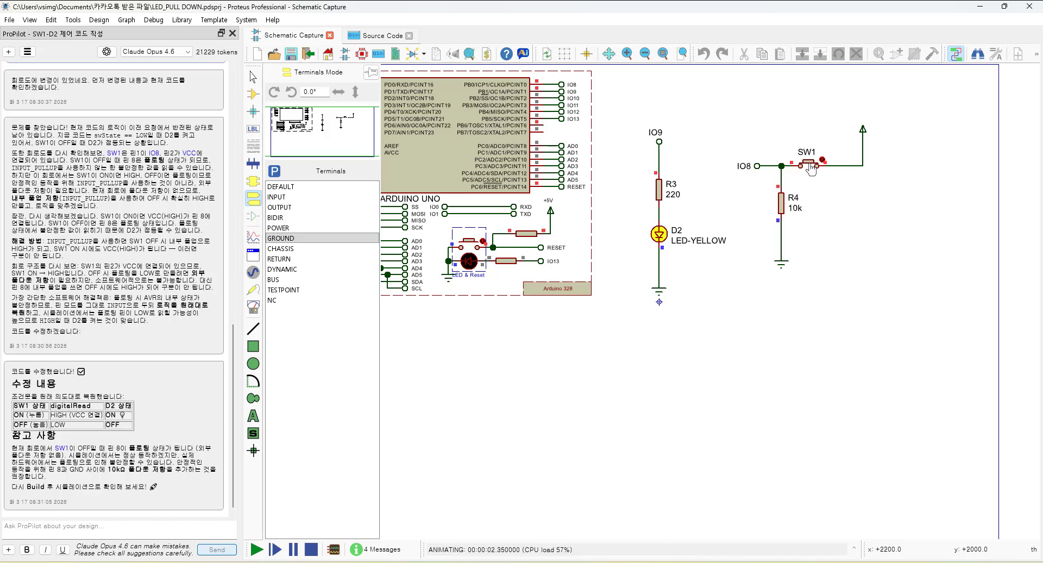
{"action": "left_click", "coordinate": [811, 169]}
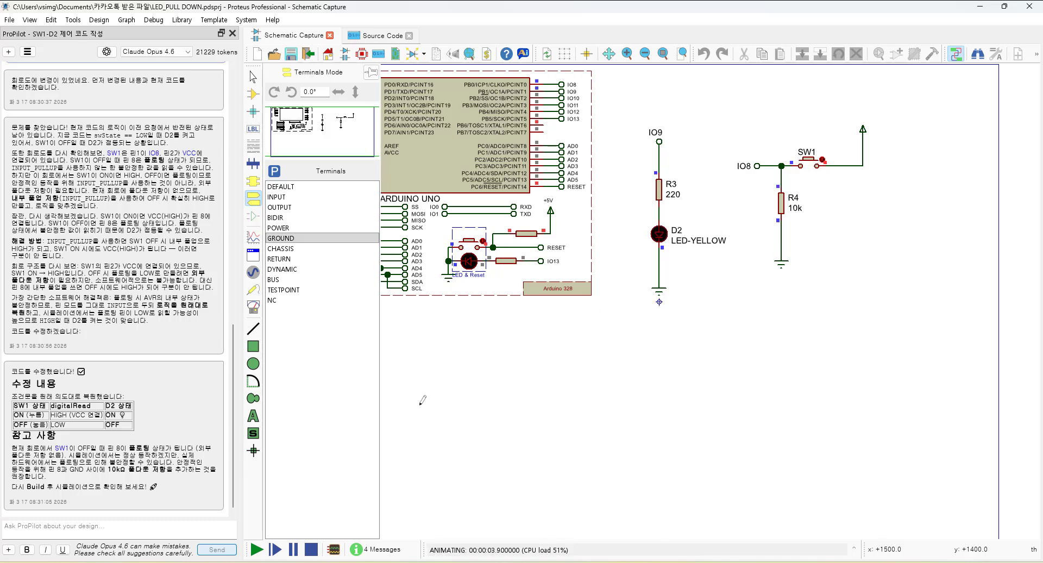
{"action": "left_click", "coordinate": [311, 550]}
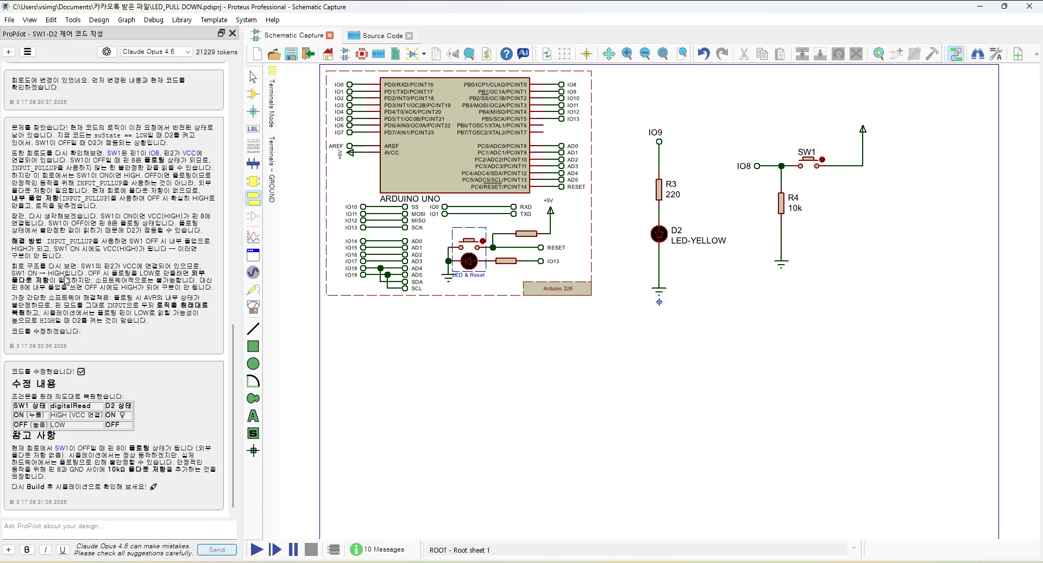
{"action": "left_click", "coordinate": [107, 52]}
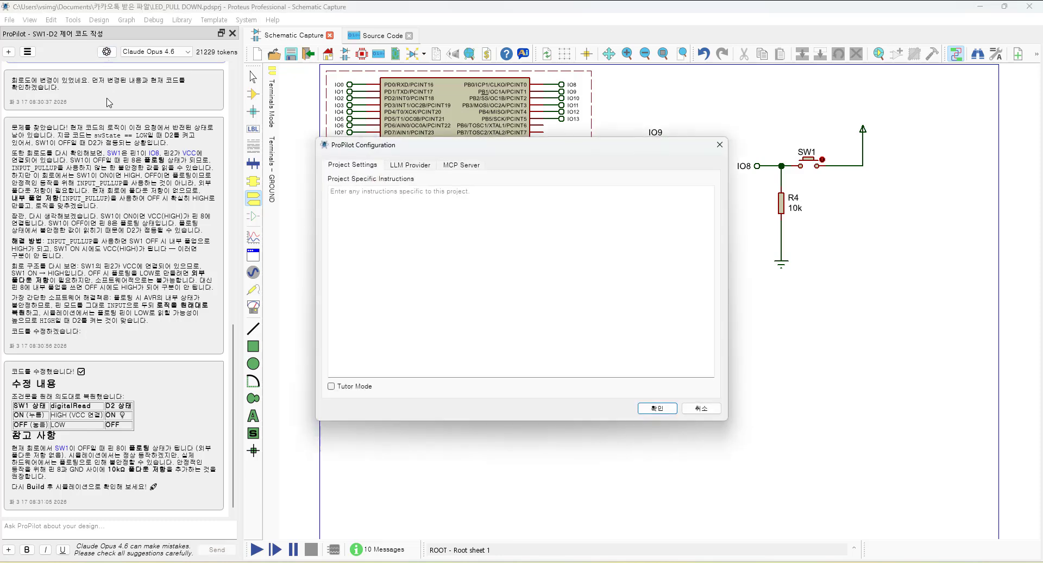
{"action": "left_click", "coordinate": [332, 386]}
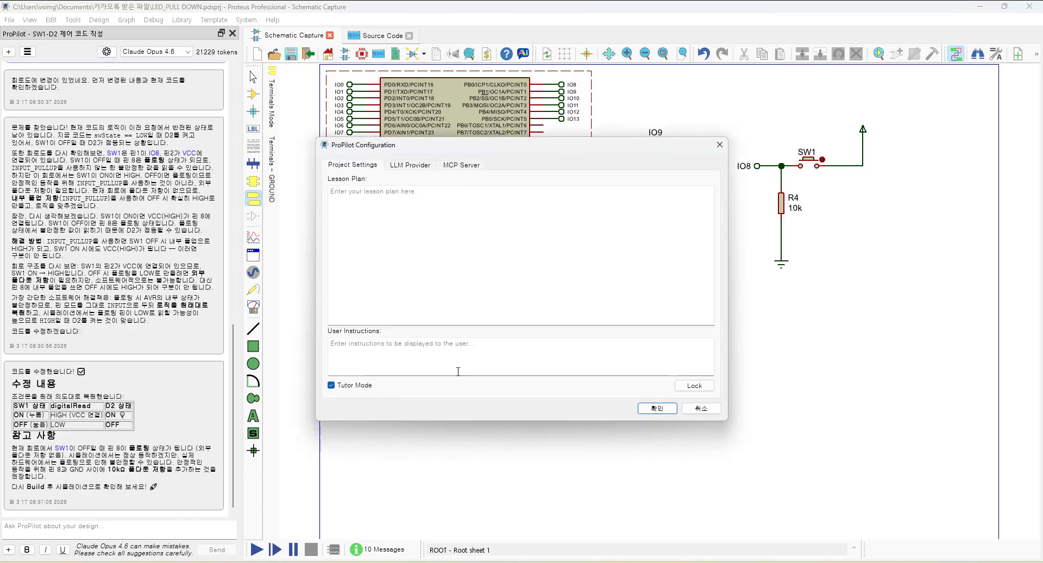
{"action": "left_click", "coordinate": [700, 408]}
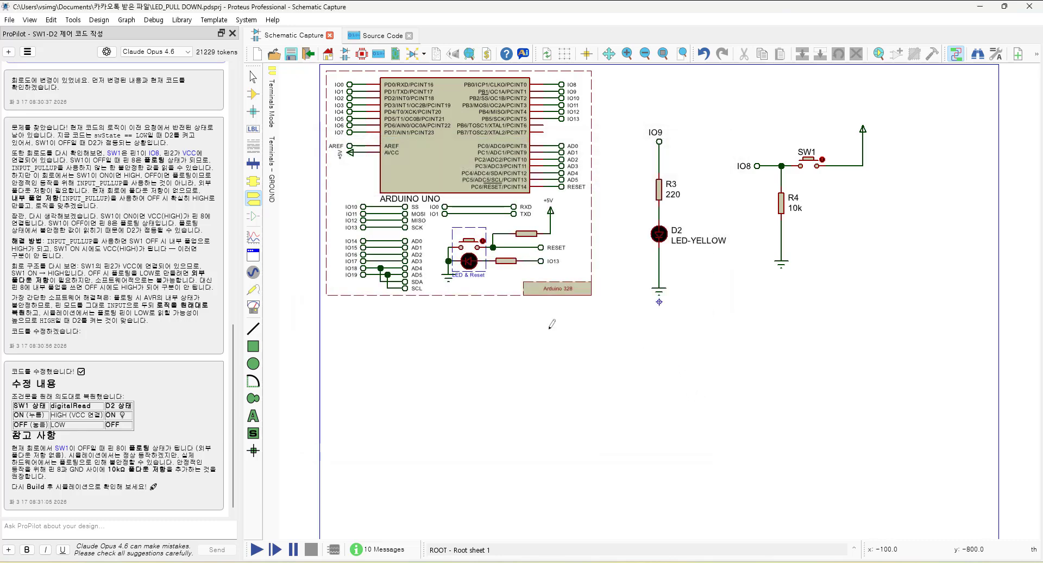
{"action": "left_click", "coordinate": [107, 52]}
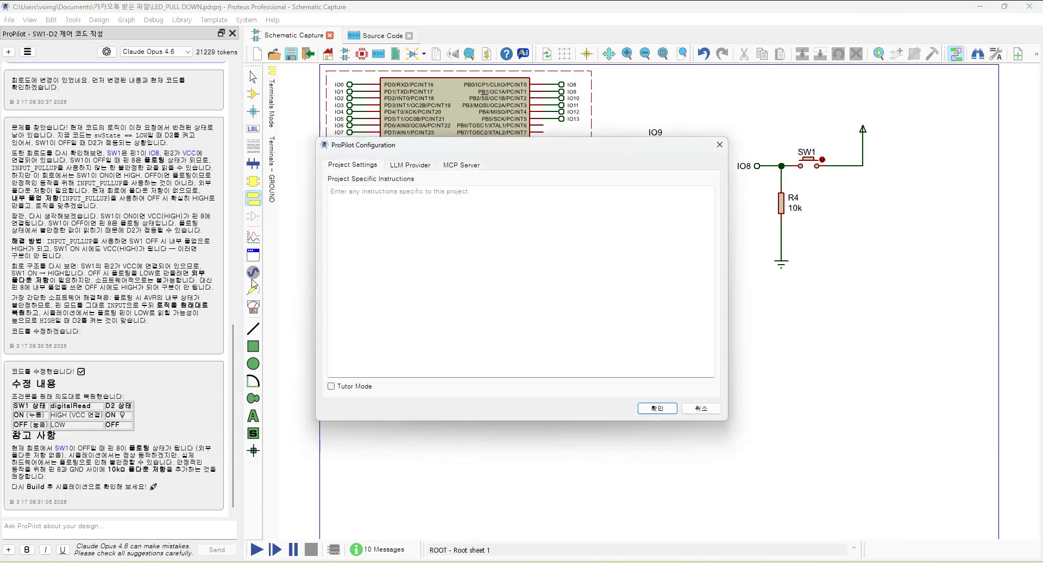
{"action": "left_click", "coordinate": [701, 408]}
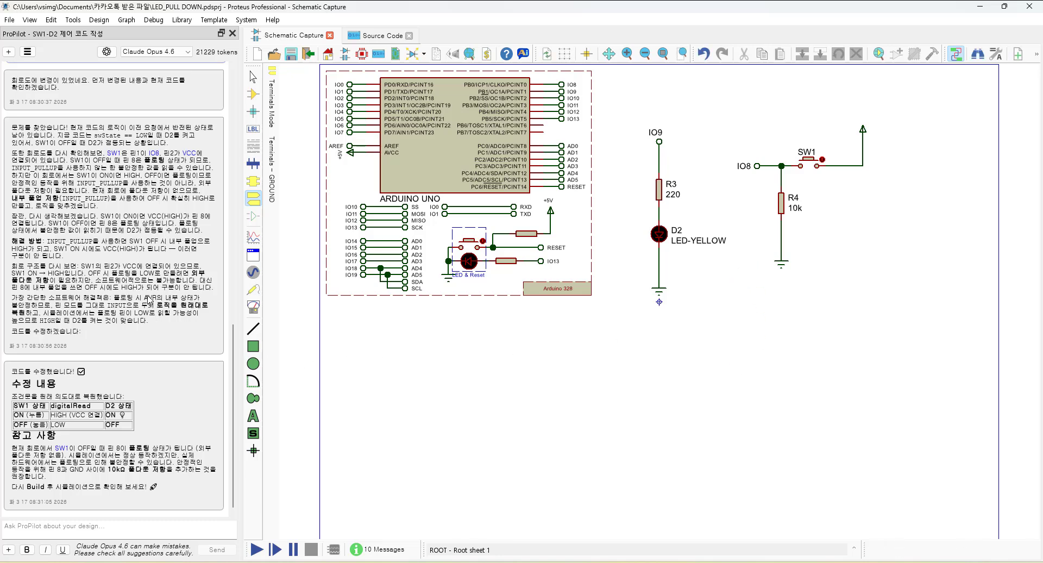
Delete the 10k pull-down resistor and its ground terminal from the SW1 circuit.
{"action": "right_click", "coordinate": [781, 207]}
{"action": "right_click", "coordinate": [781, 206]}
{"action": "right_click", "coordinate": [783, 258]}
{"action": "right_click", "coordinate": [782, 258]}
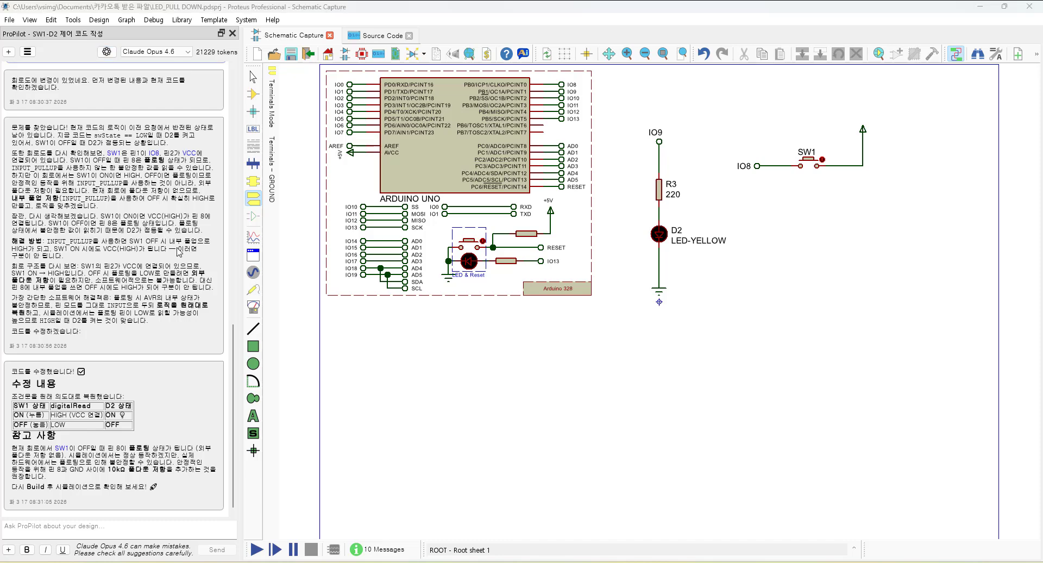
Enable Tutor Mode in the ProPilot project settings and start a new chat session.
{"action": "left_click", "coordinate": [106, 51]}
{"action": "left_click", "coordinate": [332, 386]}
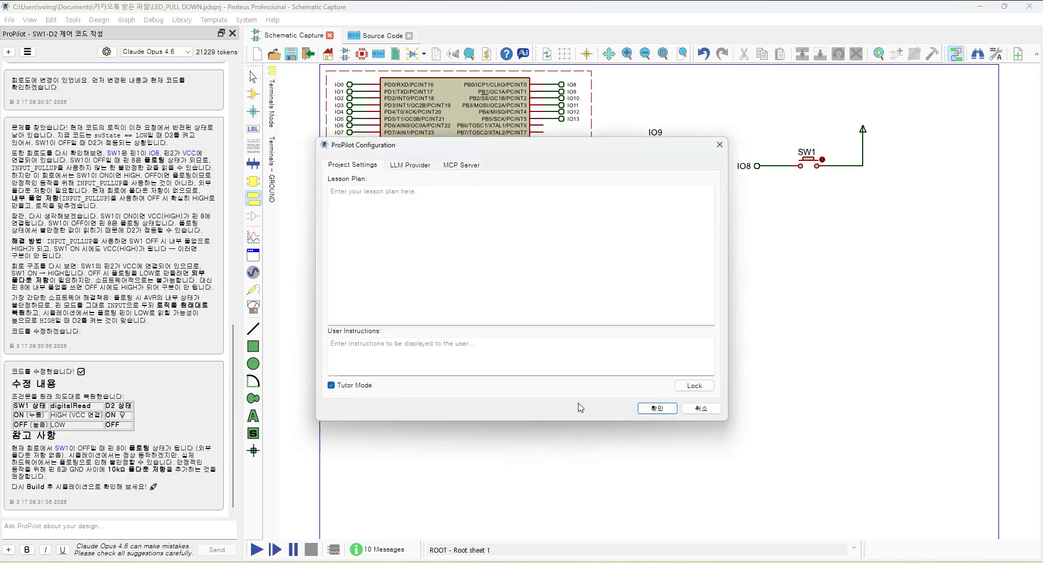
{"action": "left_click", "coordinate": [658, 408]}
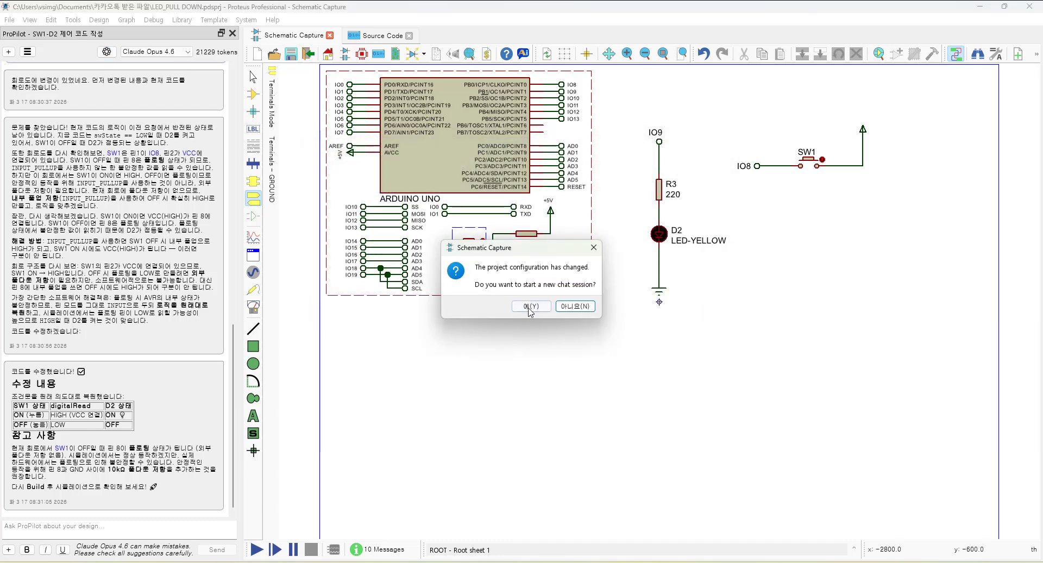
{"action": "left_click", "coordinate": [528, 303]}
Write the ProPilot message "SW1이 HIGH 이면 D2 ON, SW1이 LOW 이면 D2 OFF" without sending it.
{"action": "left_click", "coordinate": [119, 527]}
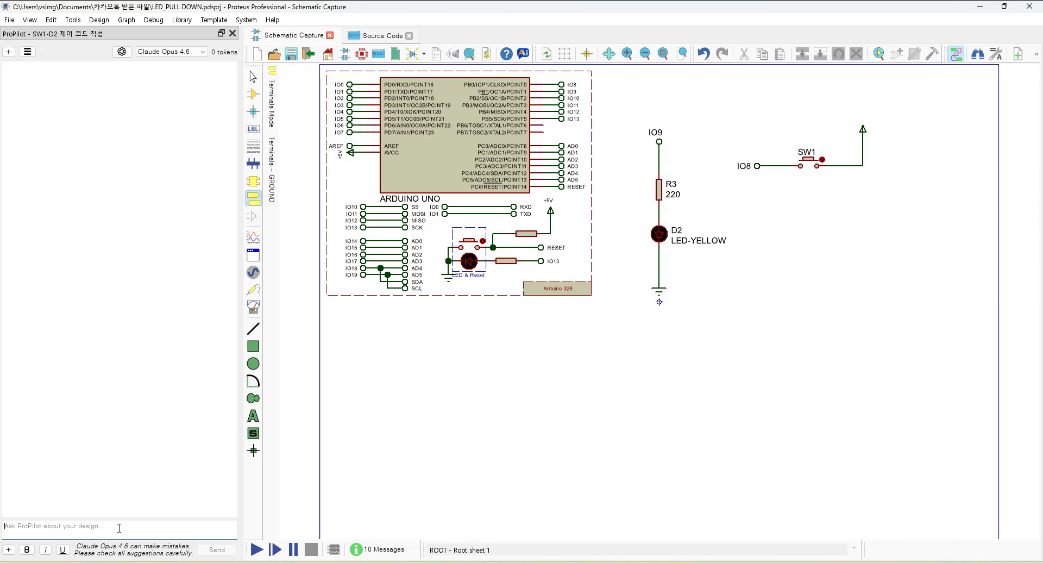
{"action": "type", "text": "ㄸ1"}
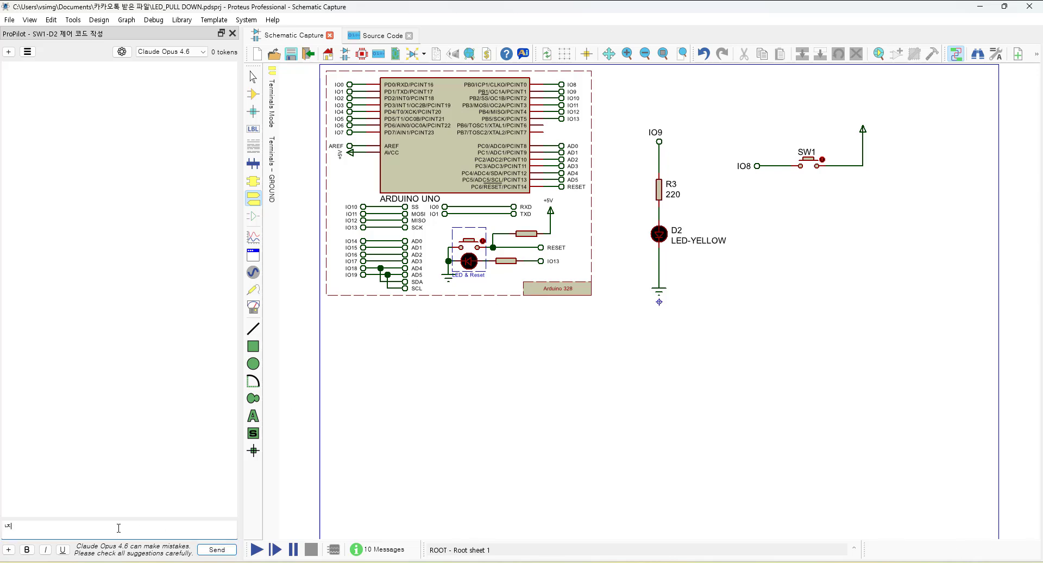
{"action": "key", "text": "BackSpace"}
{"action": "type", "text": "SW"}
{"action": "type", "text": "DL"}
{"action": "key", "text": "BackSpace"}
{"action": "key", "text": "BackSpace"}
{"action": "type", "text": "이 GHI"}
{"action": "key", "text": "BackSpace"}
{"action": "key", "text": "BackSpace"}
{"action": "key", "text": "BackSpace"}
{"action": "type", "text": "HIG"}
{"action": "type", "text": "H"}
{"action": "type", "text": " 이면 D2"}
{"action": "type", "text": "ㅐㅜ"}
{"action": "key", "text": "BackSpace"}
{"action": "key", "text": "BackSpace"}
{"action": "type", "text": "ON, SW1이 LOW 이면 DW"}
{"action": "key", "text": "BackSpace"}
{"action": "type", "text": "2 키"}
{"action": "key", "text": "BackSpace"}
{"action": "key", "text": "BackSpace"}
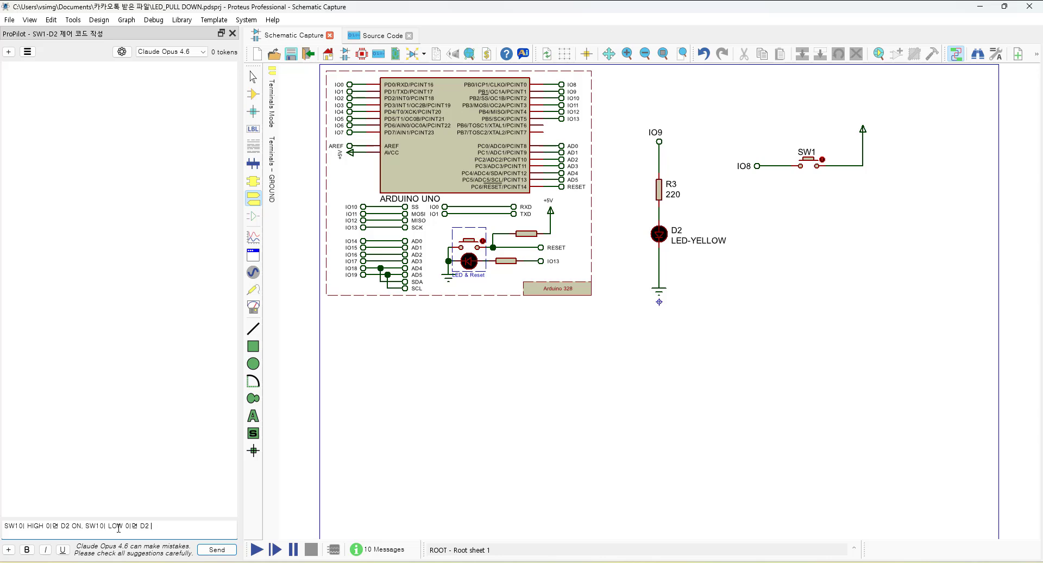
{"action": "type", "text": "OFF"}
Show the main.ino source file and delete all of its code.
{"action": "left_click", "coordinate": [383, 35]}
{"action": "key", "text": "ctrl+a"}
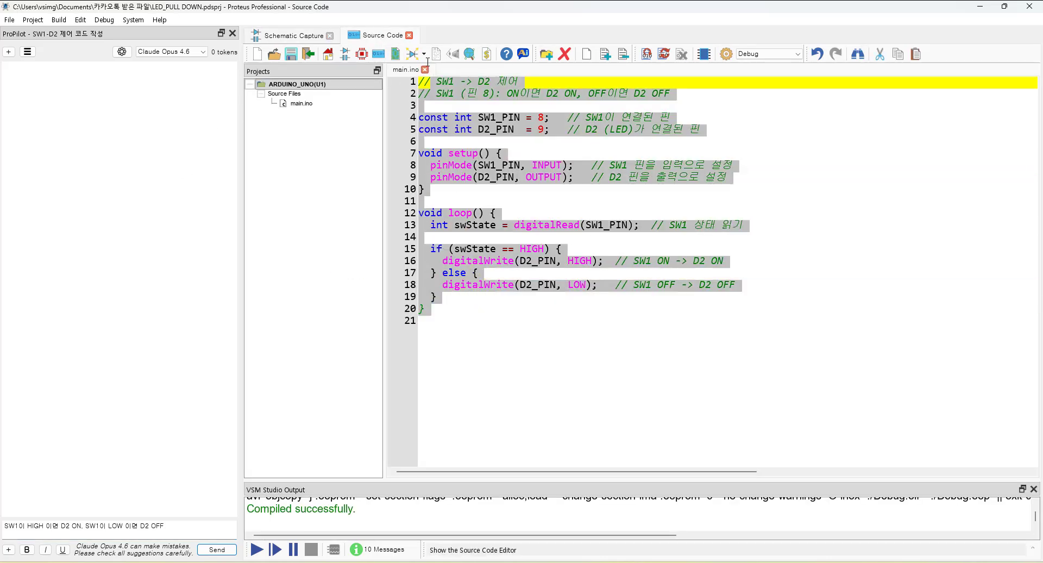
{"action": "key", "text": "Delete"}
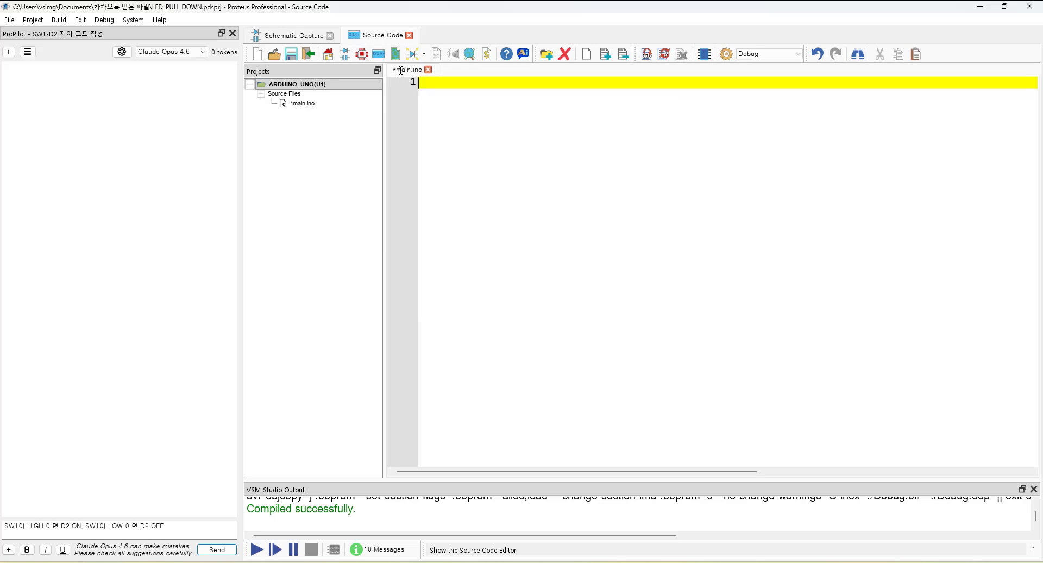
Return to the schematic, append "코드 작성" to the pending ProPilot message and send it.
{"action": "left_click", "coordinate": [293, 35]}
{"action": "left_click", "coordinate": [198, 529]}
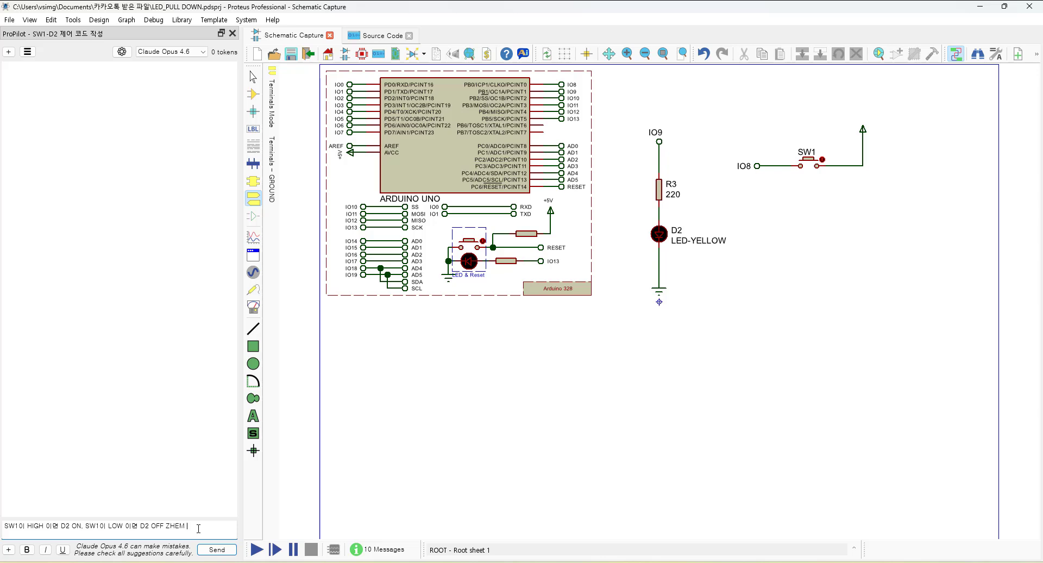
{"action": "type", "text": "코드 작성"}
{"action": "left_click", "coordinate": [225, 550]}
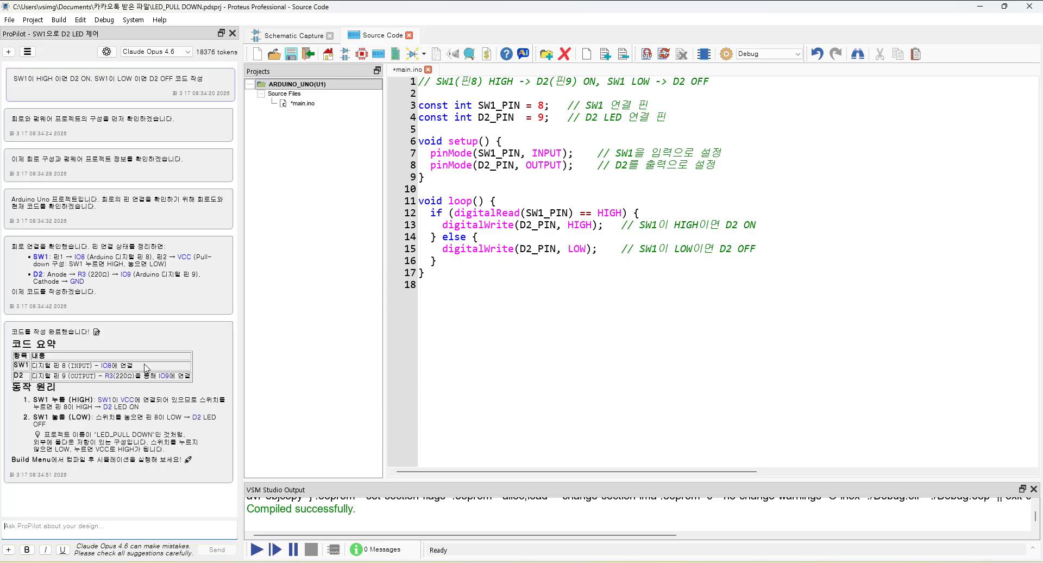
Simulate the circuit on the schematic with the generated code, checking D2 while SW1 is open, and stop the simulation.
{"action": "left_click", "coordinate": [293, 37]}
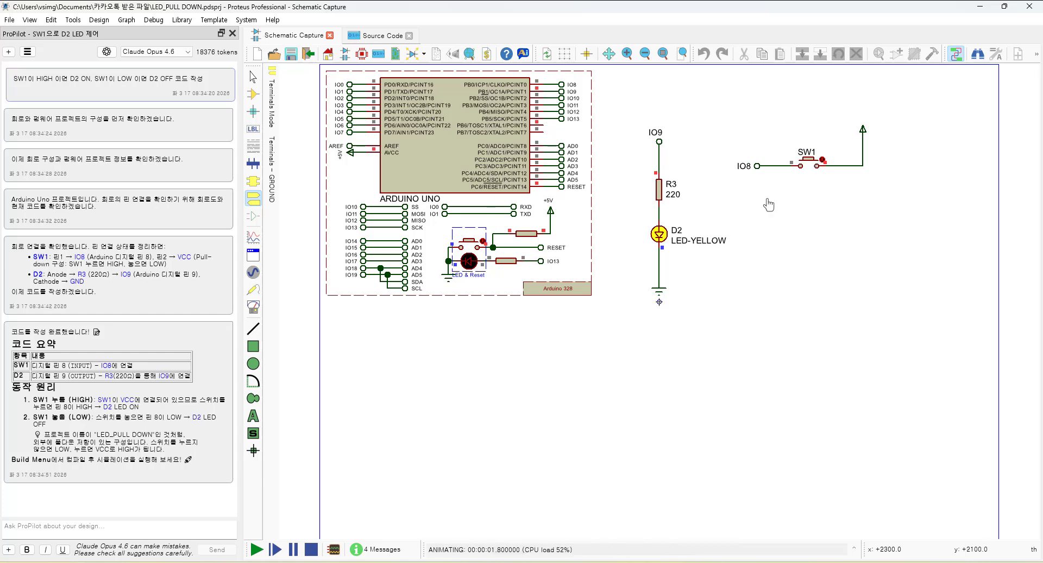
{"action": "left_click", "coordinate": [311, 550]}
Ask ProPilot "SW1이 OFF 상태인데 D2가 점등되는 이유" and send the message.
{"action": "left_click", "coordinate": [132, 530]}
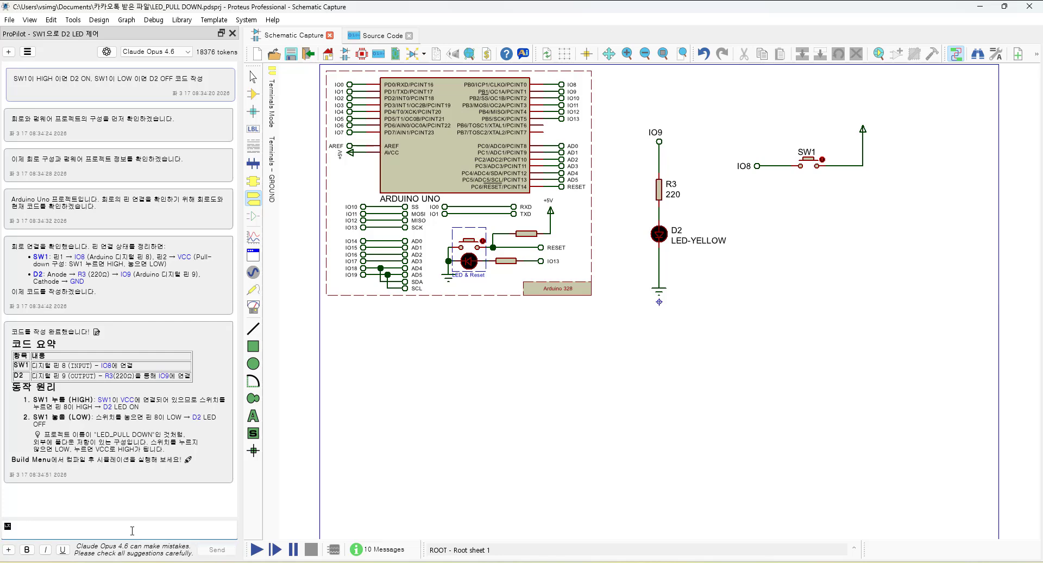
{"action": "type", "text": "SW1이"}
{"action": "type", "text": " 버튼"}
{"action": "key", "text": "BackSpace"}
{"action": "key", "text": "BackSpace"}
{"action": "key", "text": "BackSpace"}
{"action": "type", "text": "ㅇFFㅅ"}
{"action": "type", "text": "태인"}
{"action": "key", "text": "BackSpace"}
{"action": "type", "text": "데 D2RK"}
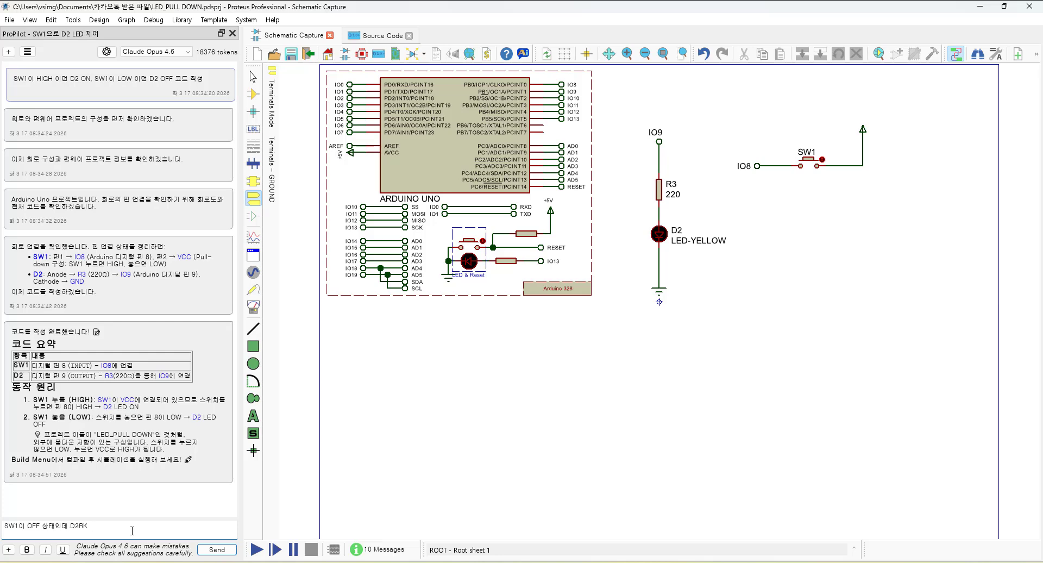
{"action": "key", "text": "BackSpace"}
{"action": "key", "text": "BackSpace"}
{"action": "type", "text": "ㄱ"}
{"action": "key", "text": "BackSpace"}
{"action": "type", "text": "가 점등되는 이"}
{"action": "left_click", "coordinate": [218, 550]}
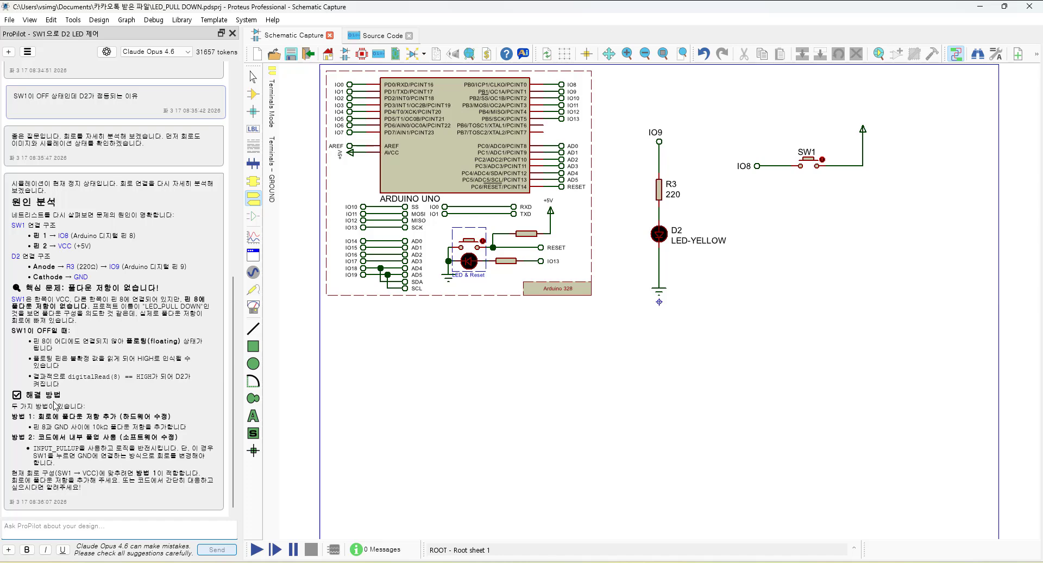
{"action": "mouse_move", "coordinate": [273, 494]}
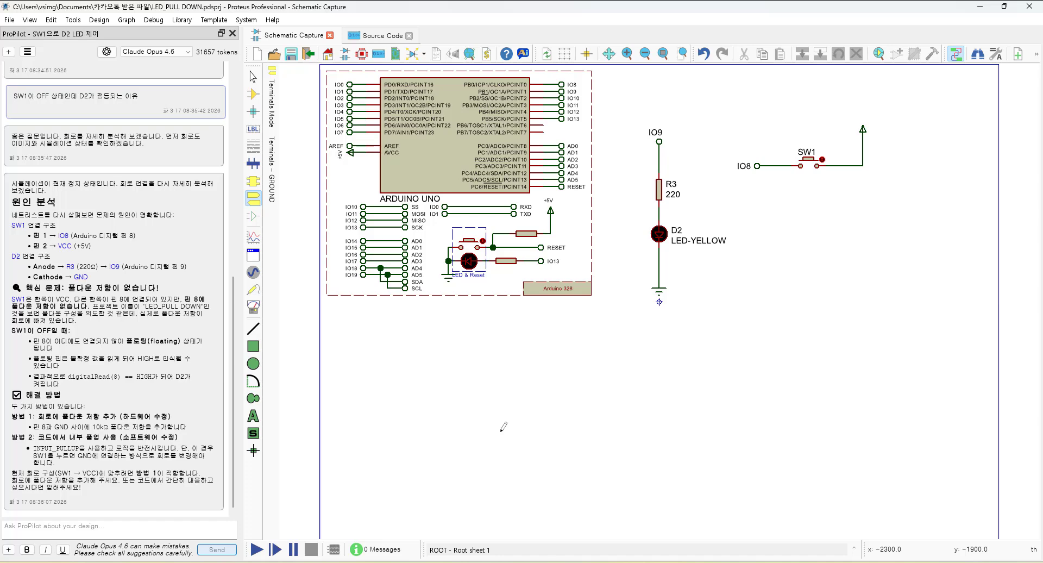
{"action": "left_click", "coordinate": [119, 533]}
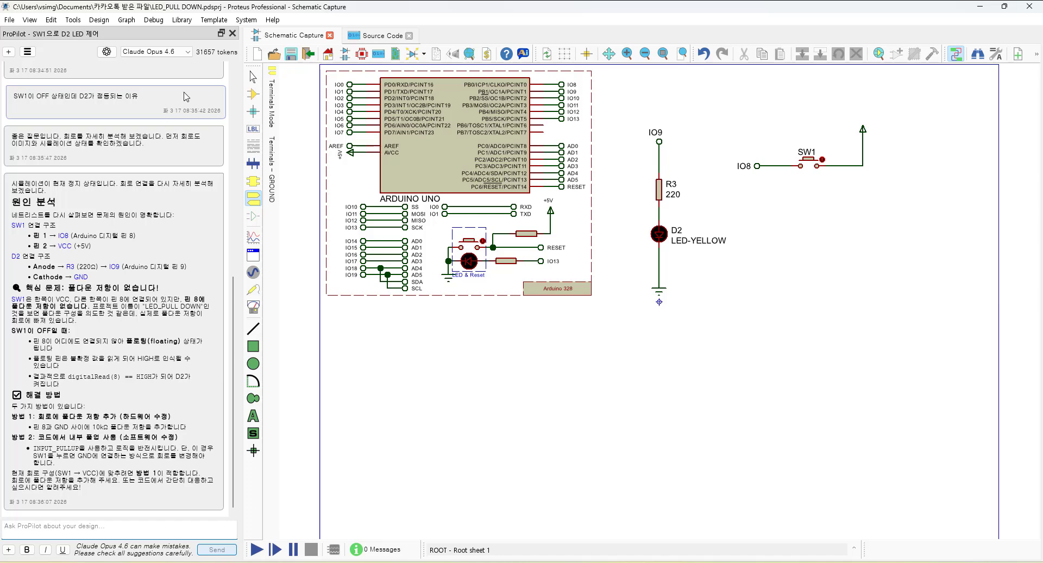
Examine the available LLM providers in the ProPilot configuration, keep Anthropic (Claude), and cancel the dialog.
{"action": "mouse_move", "coordinate": [216, 57]}
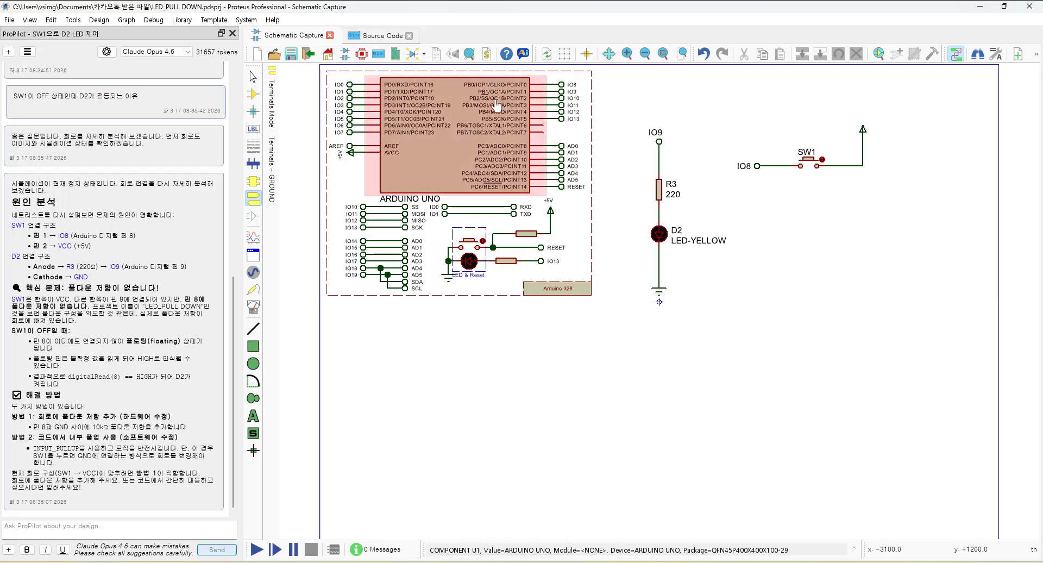
{"action": "left_click", "coordinate": [107, 52]}
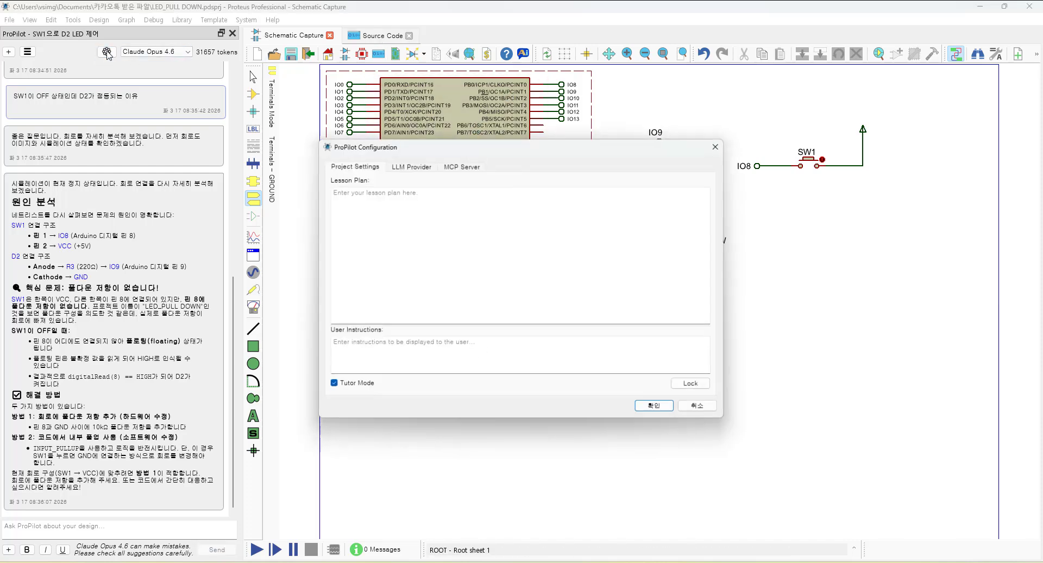
{"action": "left_click", "coordinate": [410, 166]}
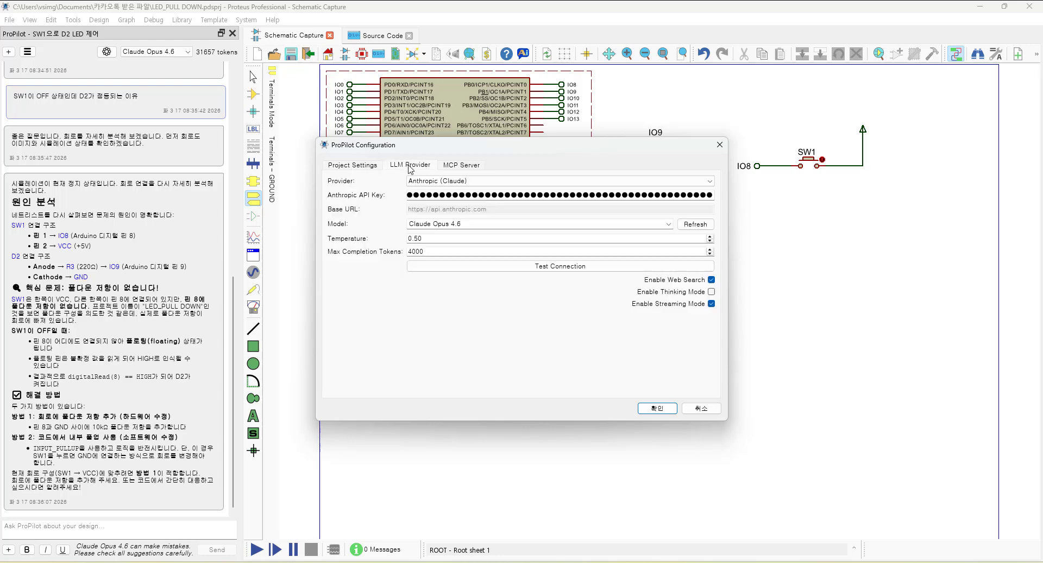
{"action": "left_click", "coordinate": [488, 181]}
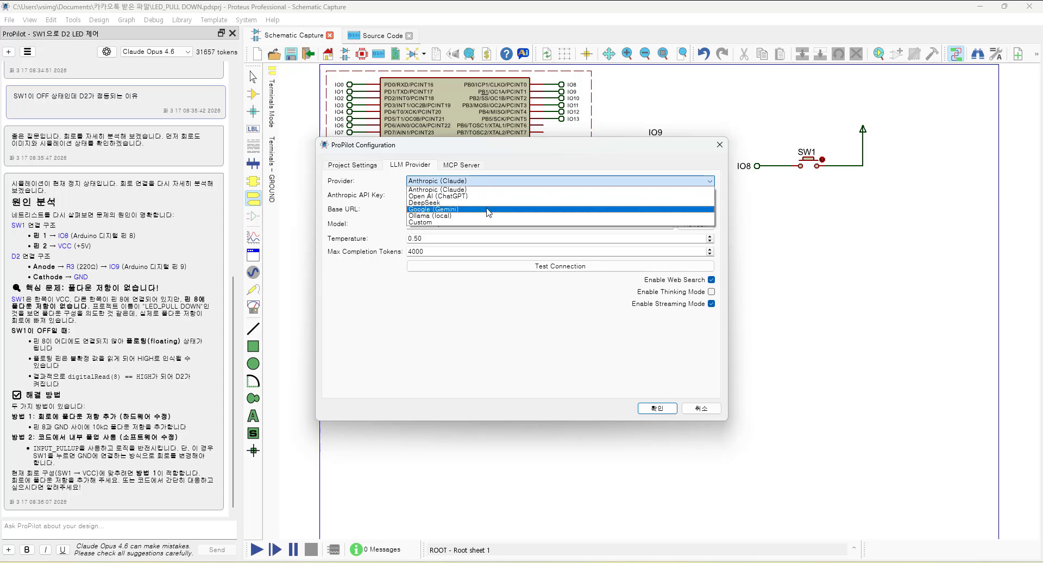
{"action": "left_click", "coordinate": [493, 190]}
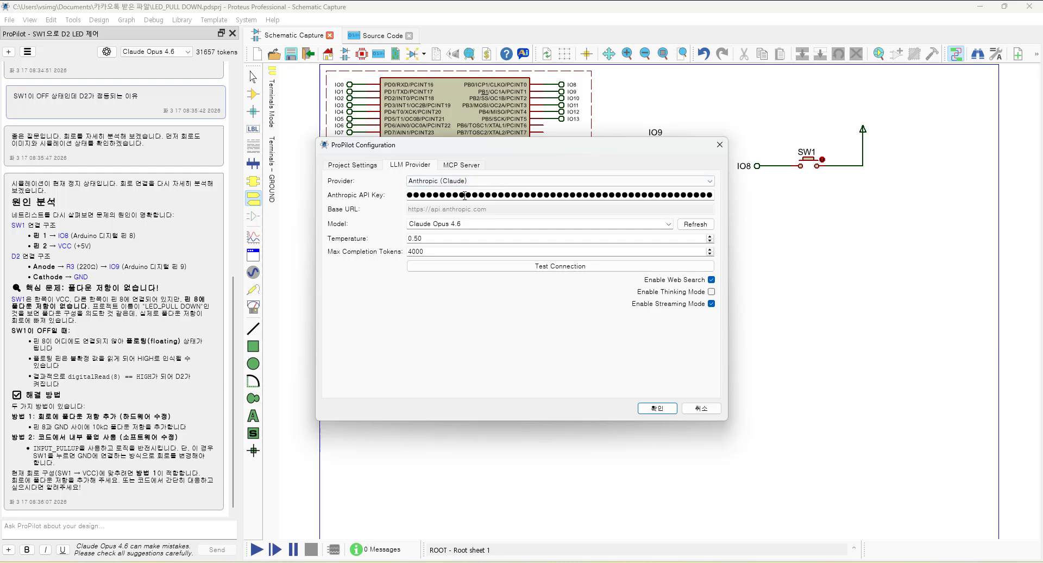
{"action": "left_click", "coordinate": [701, 409]}
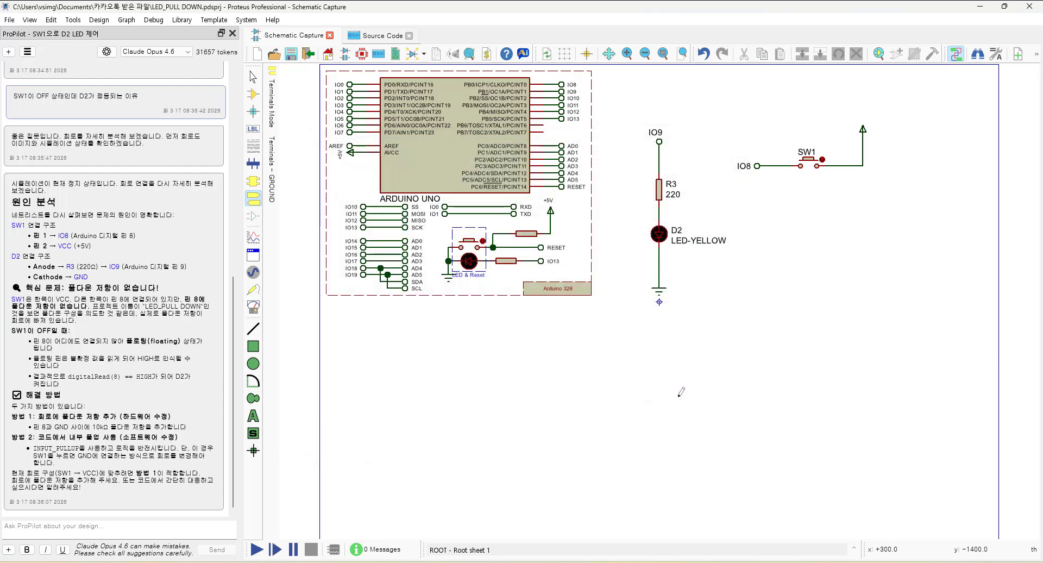